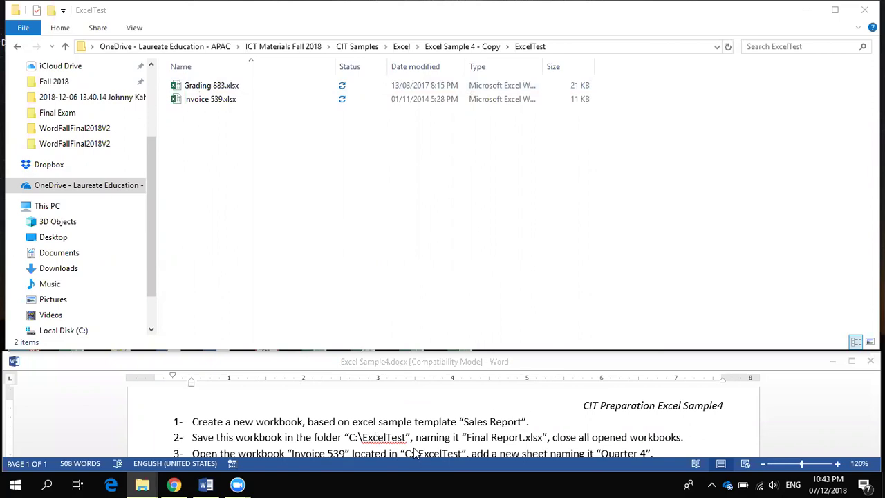
Select the first instruction in the Word document, then switch to Excel 2013
{"action": "triple_click", "coordinate": [346, 424]}
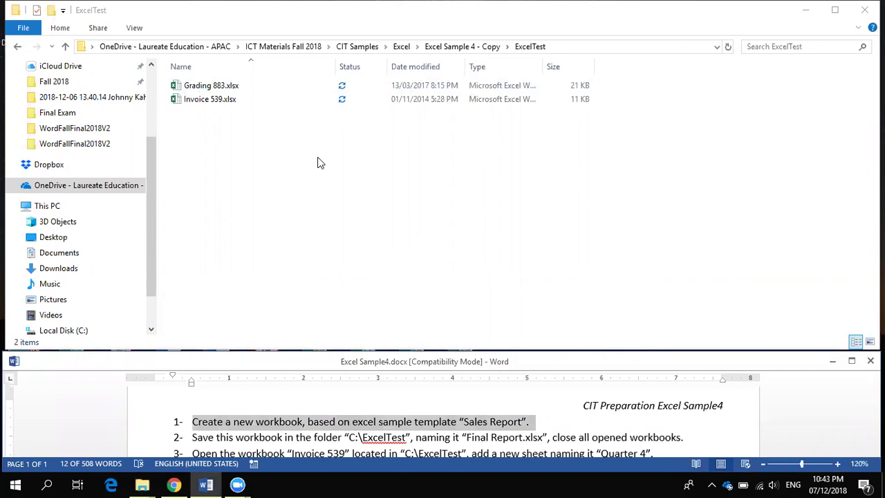
{"action": "left_click", "coordinate": [15, 484]}
{"action": "left_click", "coordinate": [16, 484]}
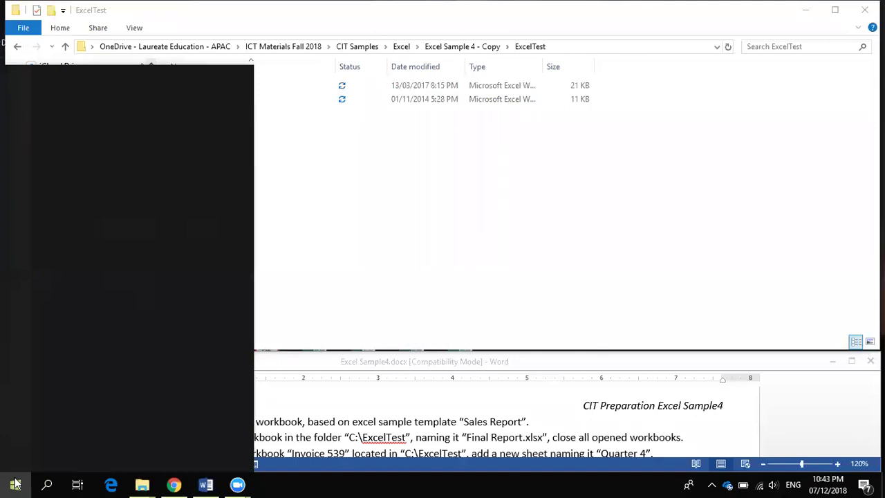
{"action": "type", "text": "excel"}
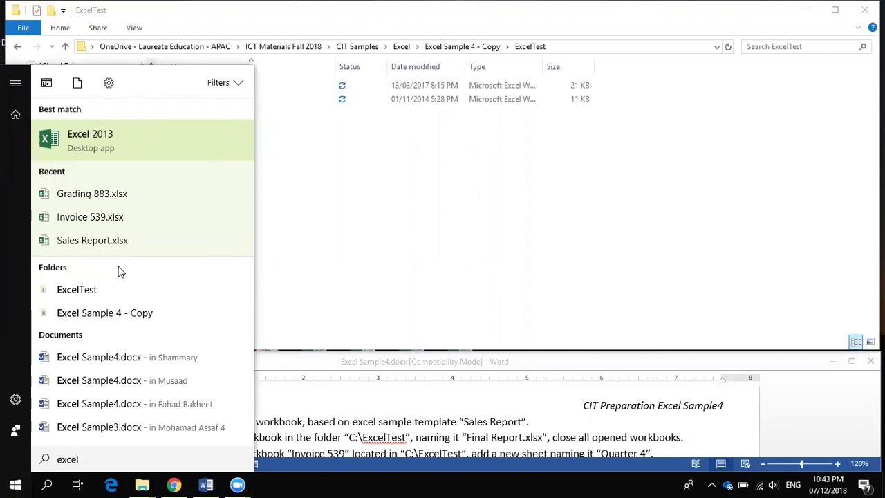
{"action": "left_click", "coordinate": [162, 147]}
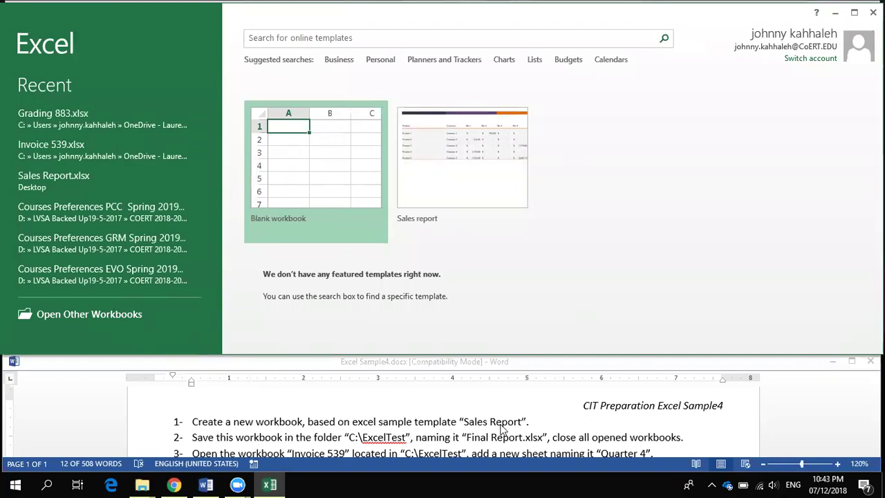
Search the online templates for "Sales report" and create a new workbook from the Sales report template
{"action": "left_click", "coordinate": [373, 40]}
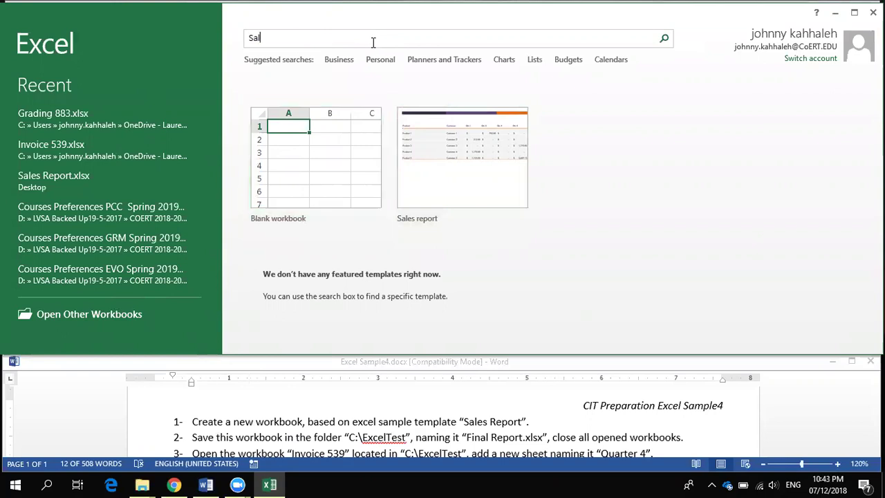
{"action": "type", "text": "Sales report"}
{"action": "key", "text": "Return"}
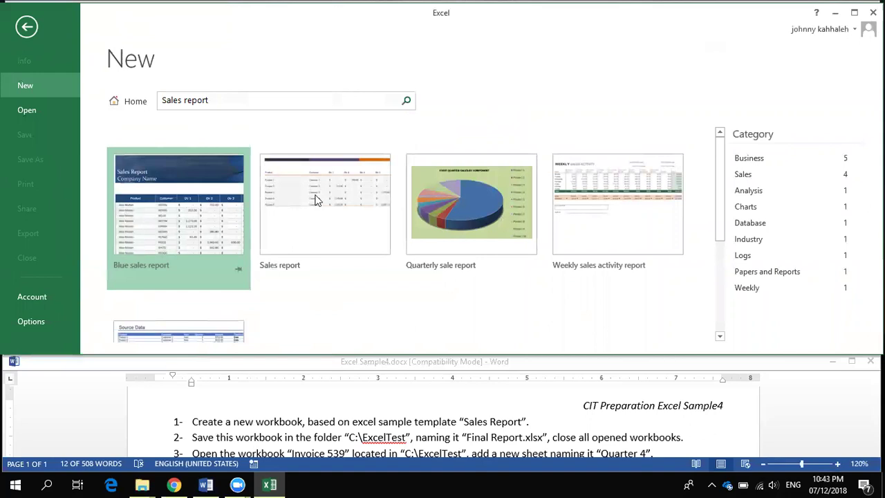
{"action": "scroll", "coordinate": [208, 246], "scroll_direction": "down", "scroll_amount": 1}
{"action": "scroll", "coordinate": [208, 246], "scroll_direction": "up", "scroll_amount": 1}
{"action": "scroll", "coordinate": [209, 246], "scroll_direction": "down", "scroll_amount": 2}
{"action": "scroll", "coordinate": [209, 246], "scroll_direction": "up", "scroll_amount": 2}
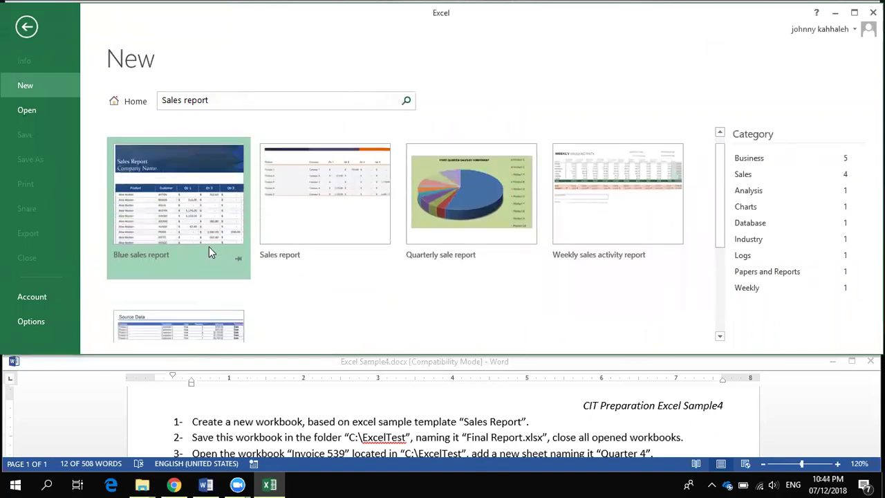
{"action": "scroll", "coordinate": [209, 246], "scroll_direction": "up", "scroll_amount": 1}
{"action": "left_click", "coordinate": [332, 187]}
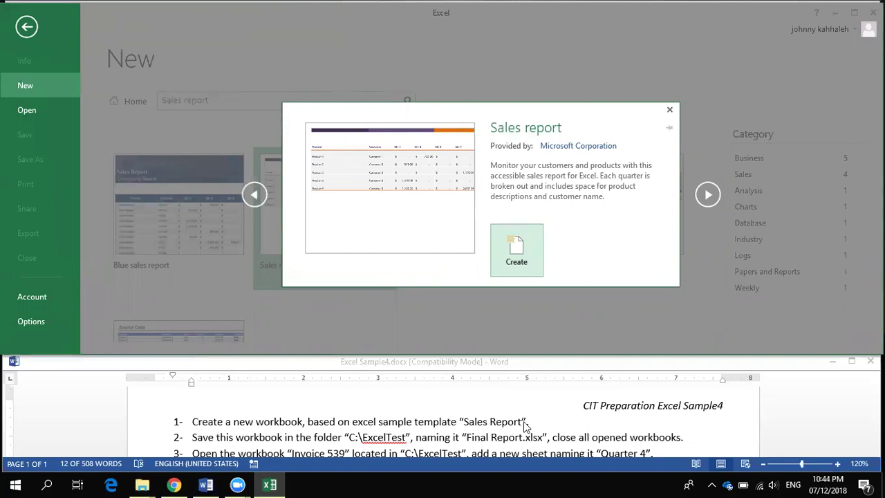
{"action": "left_click", "coordinate": [524, 266]}
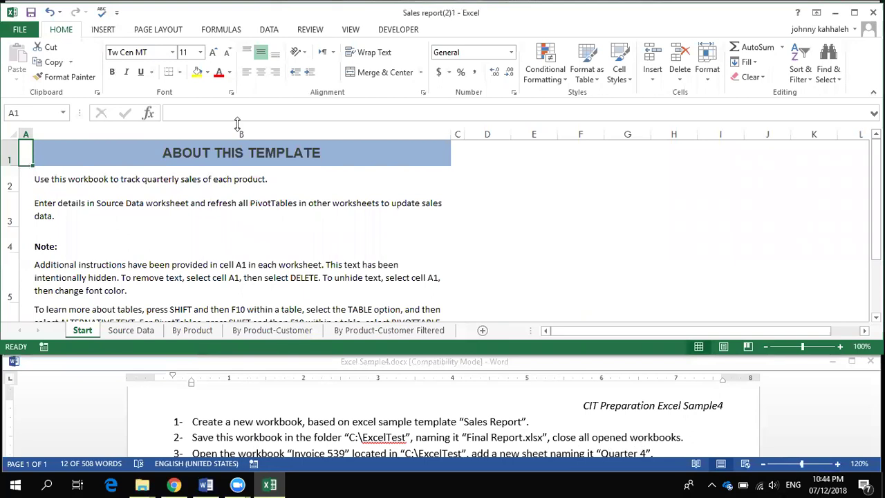
Save the workbook as Final Report.xlsx in the ExcelTest folder and close it
{"action": "left_click", "coordinate": [28, 32]}
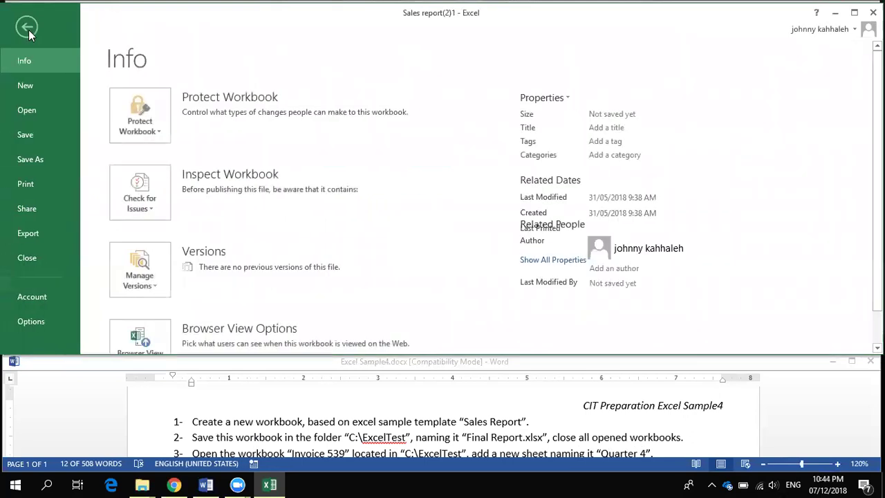
{"action": "left_click", "coordinate": [23, 157]}
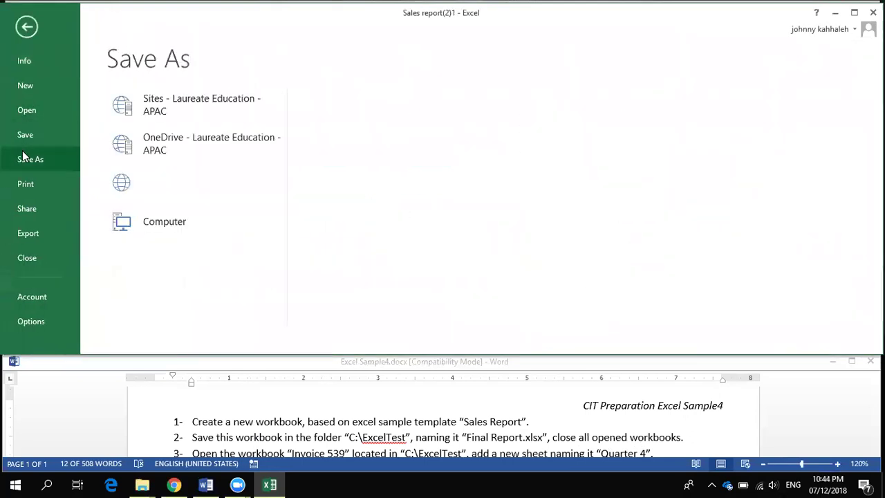
{"action": "left_click", "coordinate": [164, 219]}
{"action": "left_click", "coordinate": [384, 143]}
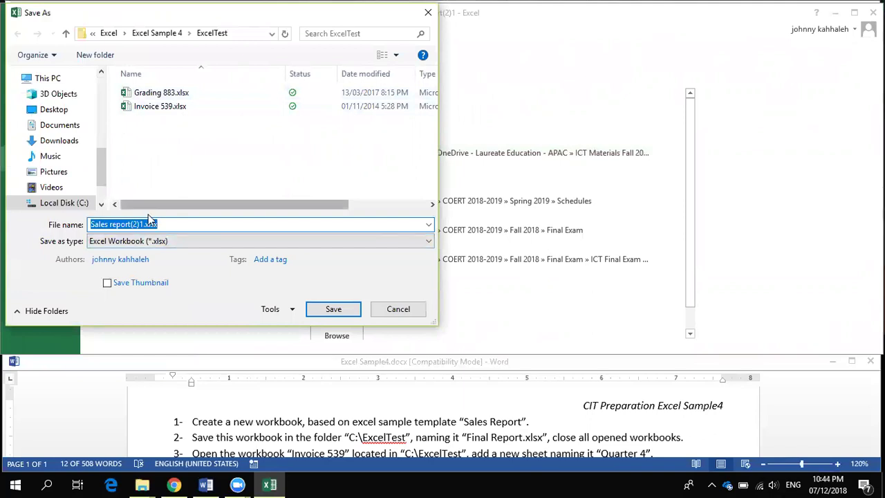
{"action": "type", "text": "final "}
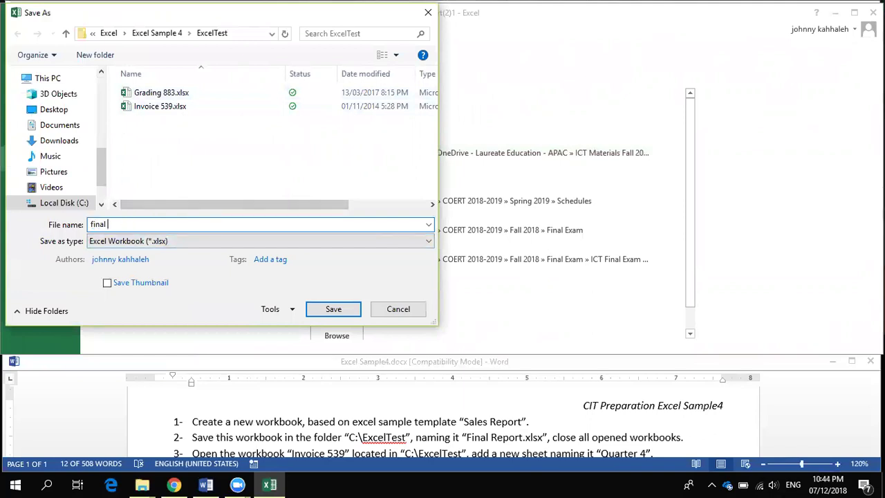
{"action": "type", "text": "finalFinal Report"}
{"action": "left_click", "coordinate": [333, 308]}
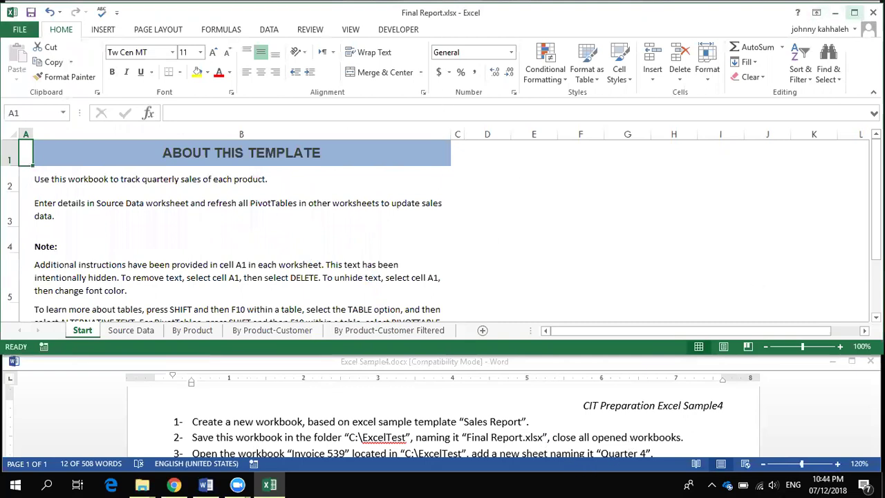
{"action": "key", "text": "ctrl+w"}
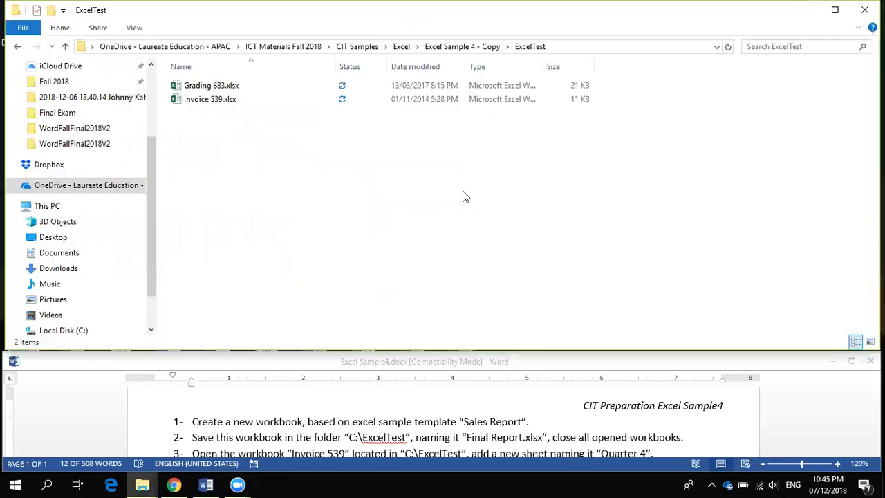
Highlight instructions 1 and 2 in yellow in the Excel Sample4 Word document
{"action": "triple_click", "coordinate": [210, 424]}
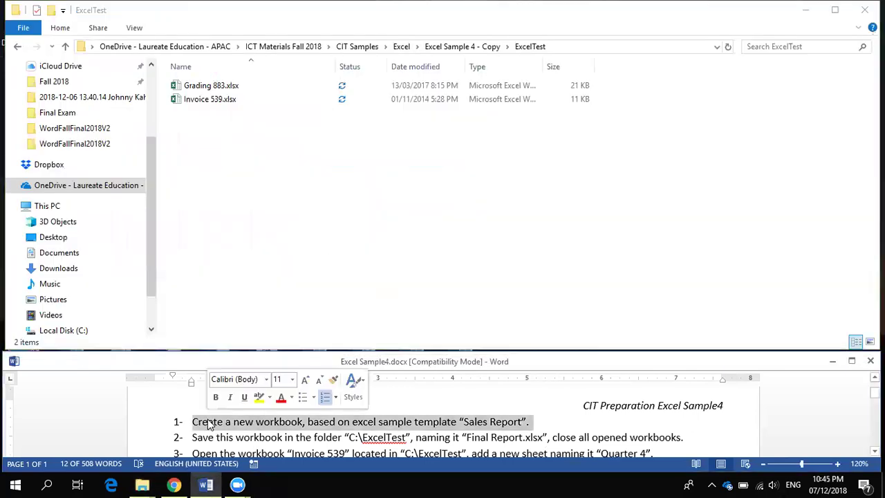
{"action": "left_click", "coordinate": [257, 396]}
{"action": "triple_click", "coordinate": [252, 437]}
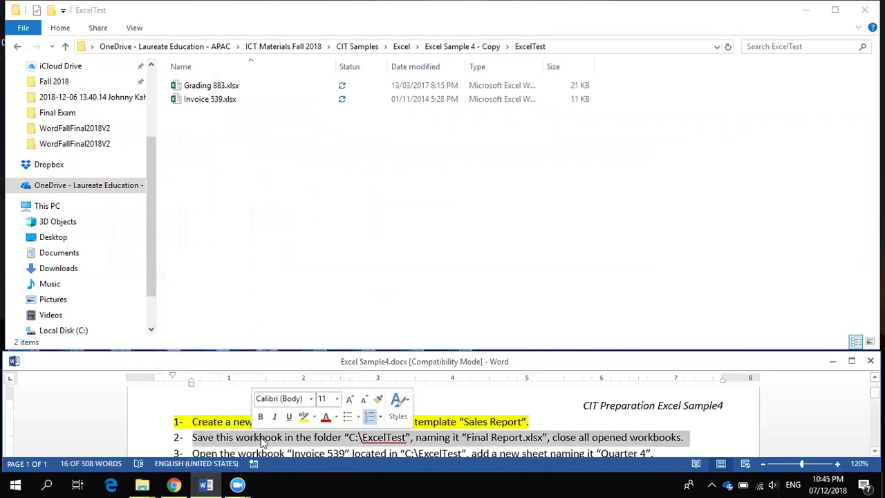
{"action": "left_click", "coordinate": [303, 419]}
{"action": "left_click", "coordinate": [488, 439]}
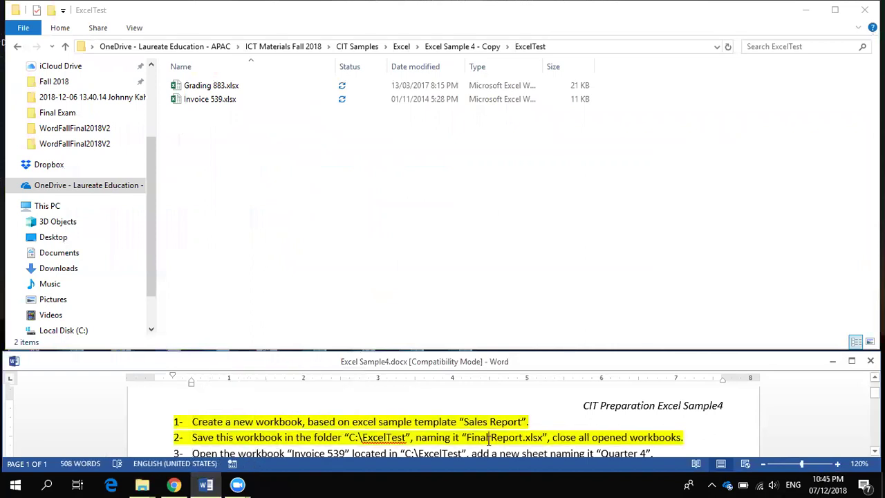
Open the Invoice 539.xlsx workbook from the ExcelTest folder and add a new sheet after Quarter 1
{"action": "scroll", "coordinate": [489, 440], "scroll_direction": "down", "scroll_amount": 1}
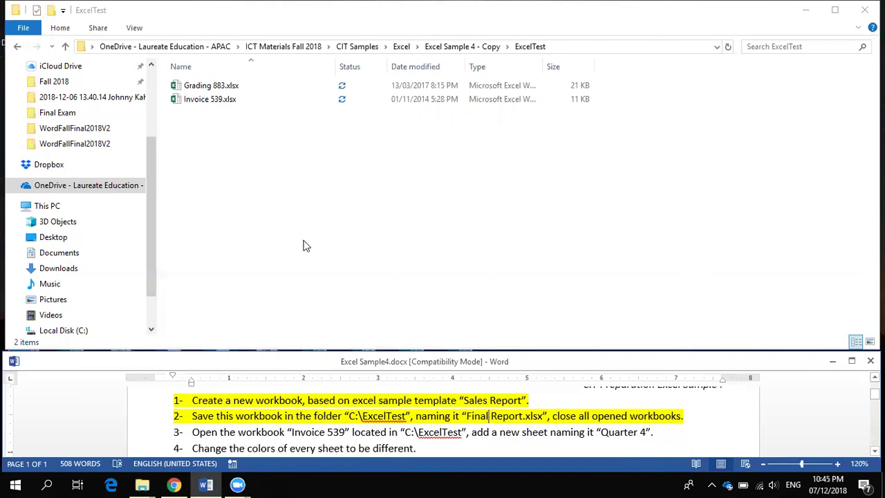
{"action": "left_click", "coordinate": [223, 103]}
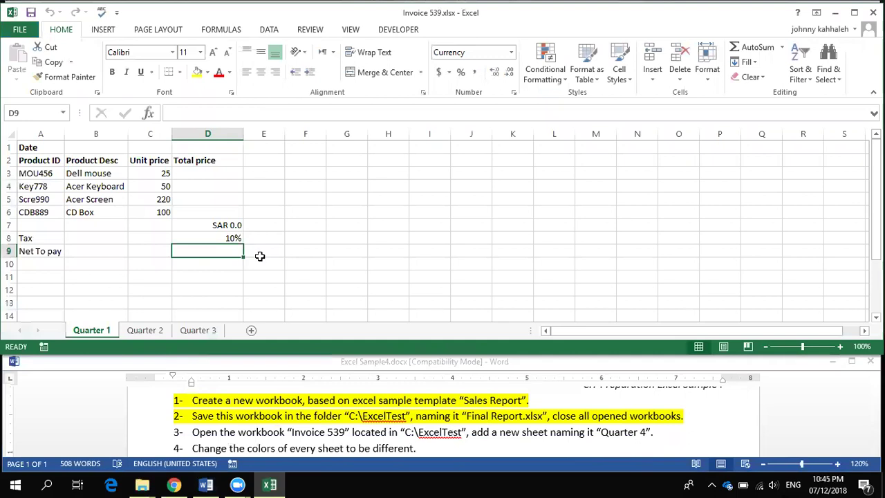
{"action": "left_click", "coordinate": [251, 332]}
Rename the newly added sheet as "Quarter 4"
{"action": "double_click", "coordinate": [141, 329]}
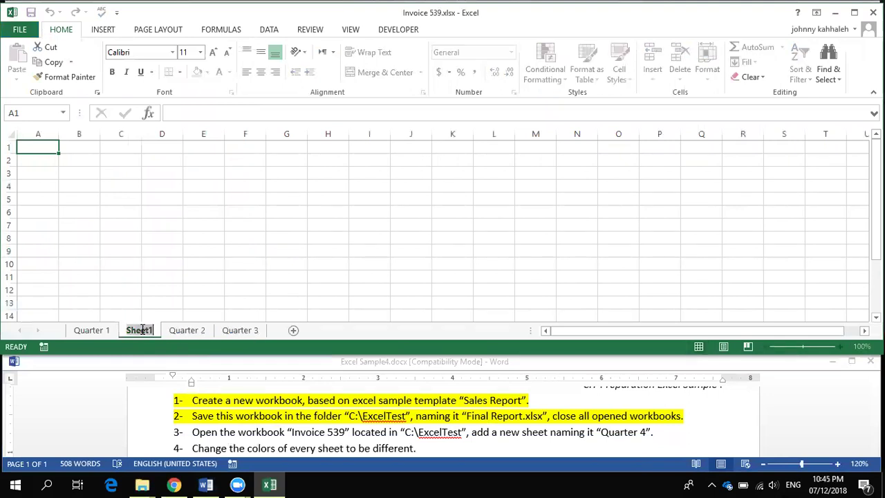
{"action": "left_click", "coordinate": [177, 209]}
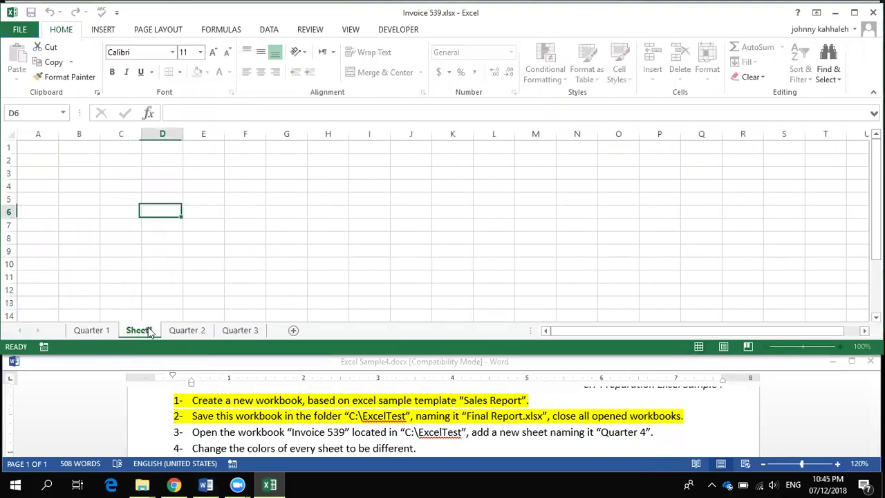
{"action": "right_click", "coordinate": [139, 330]}
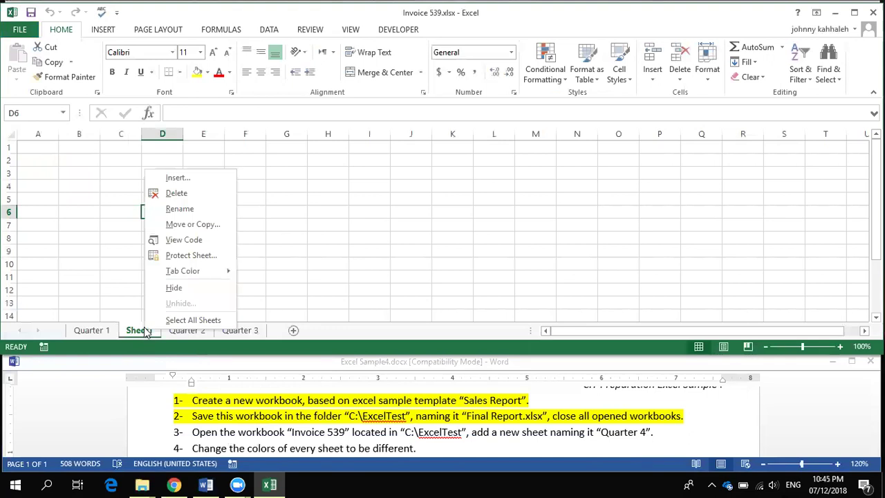
{"action": "left_click", "coordinate": [240, 268]}
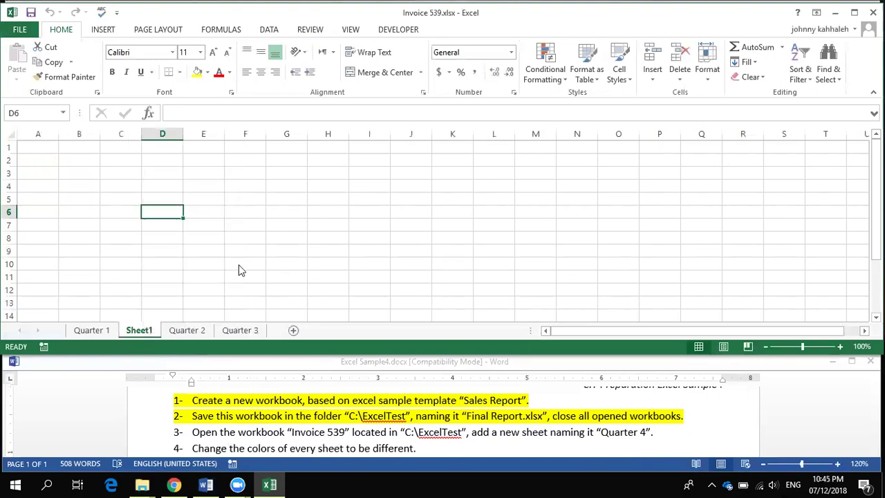
{"action": "double_click", "coordinate": [141, 330]}
{"action": "type", "text": "Q"}
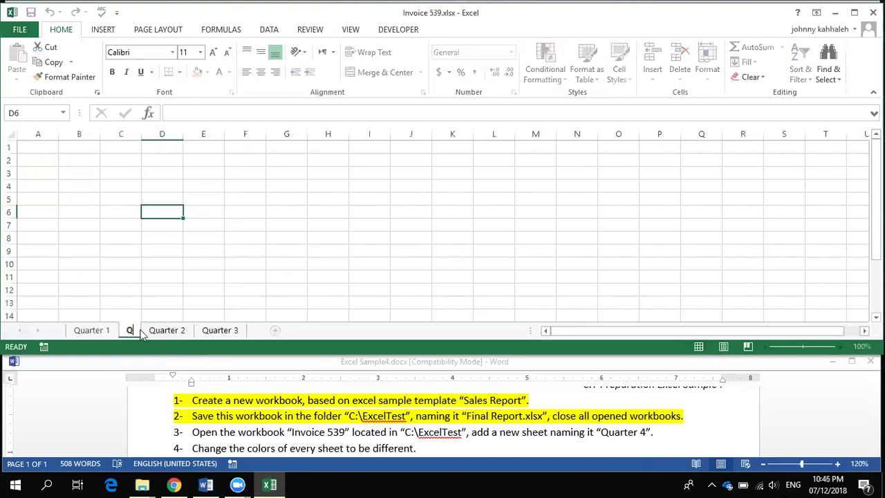
{"action": "type", "text": "uarter 4"}
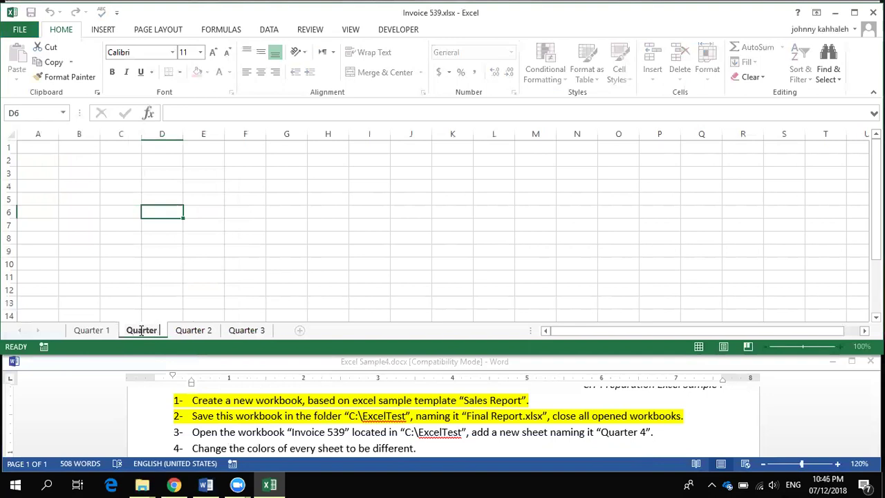
{"action": "left_click", "coordinate": [311, 265]}
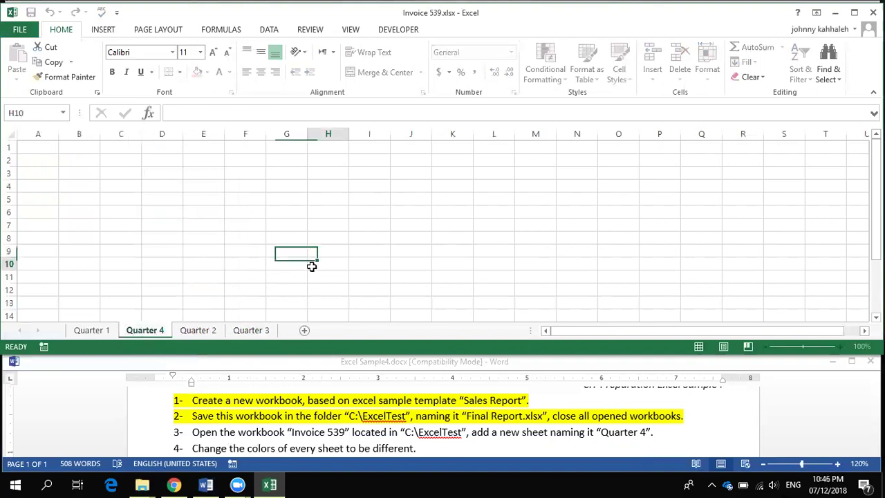
Highlight instruction 3, about opening Invoice 539 and adding a sheet, in yellow in the Word document
{"action": "triple_click", "coordinate": [355, 432]}
{"action": "left_click", "coordinate": [402, 410]}
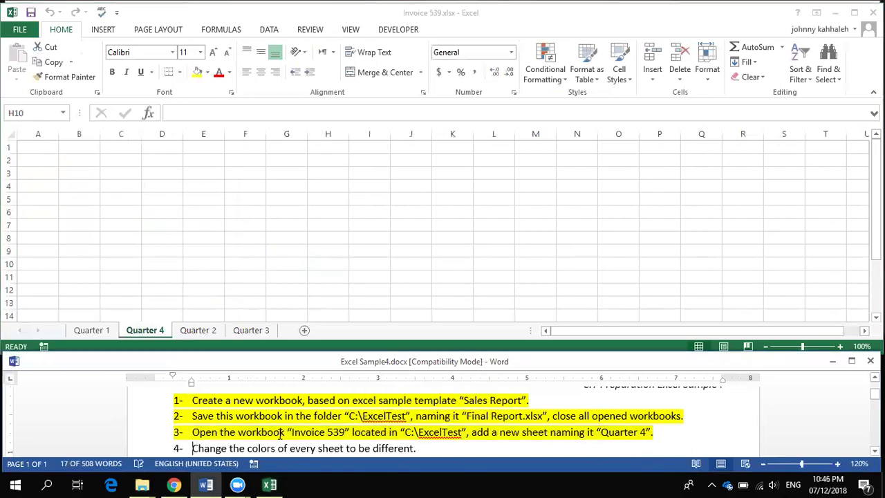
{"action": "left_click", "coordinate": [279, 431]}
Set the tab color of the Quarter 1 sheet in Invoice 539 to standard yellow
{"action": "scroll", "coordinate": [249, 432], "scroll_direction": "down", "scroll_amount": 1}
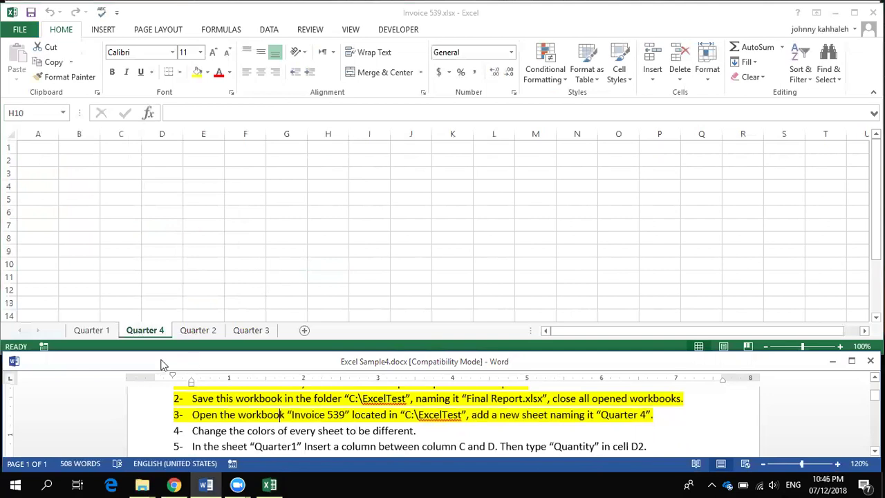
{"action": "left_click", "coordinate": [131, 331]}
{"action": "left_click", "coordinate": [142, 332]}
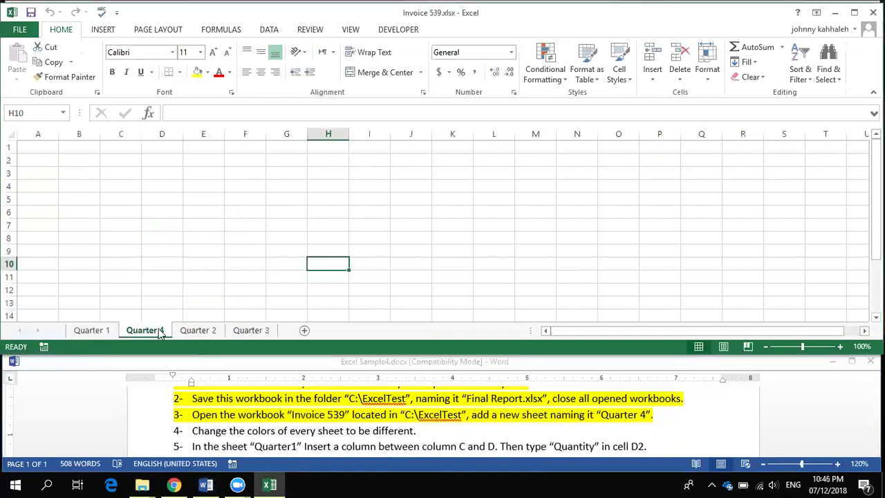
{"action": "left_click", "coordinate": [252, 331], "text": "ctrl"}
{"action": "right_click", "coordinate": [93, 331]}
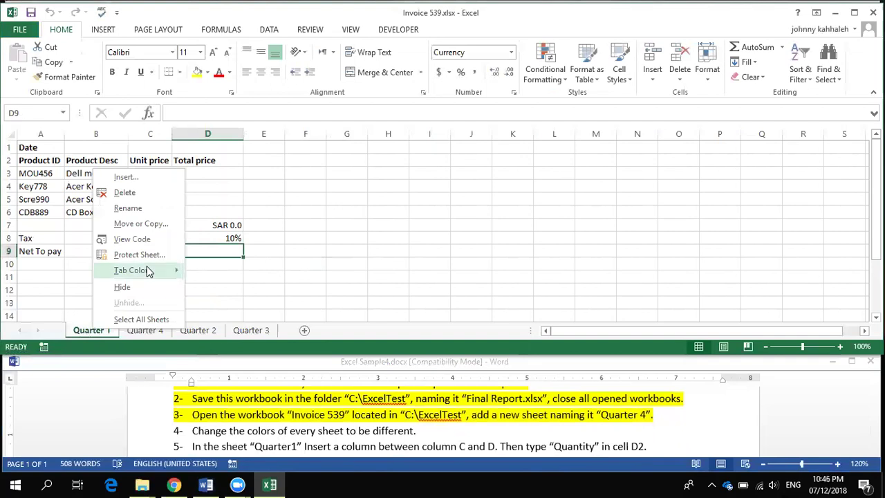
{"action": "left_click", "coordinate": [226, 355]}
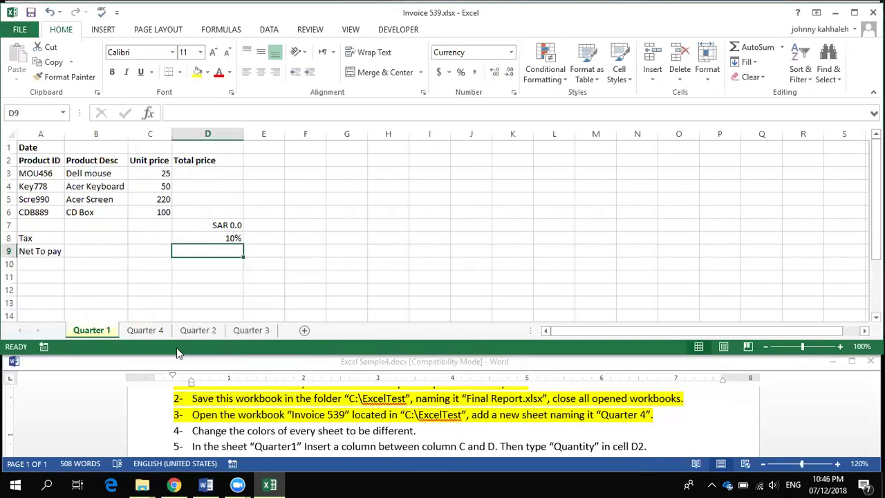
Set the tab color of the Quarter 4 sheet to standard light green
{"action": "right_click", "coordinate": [158, 333]}
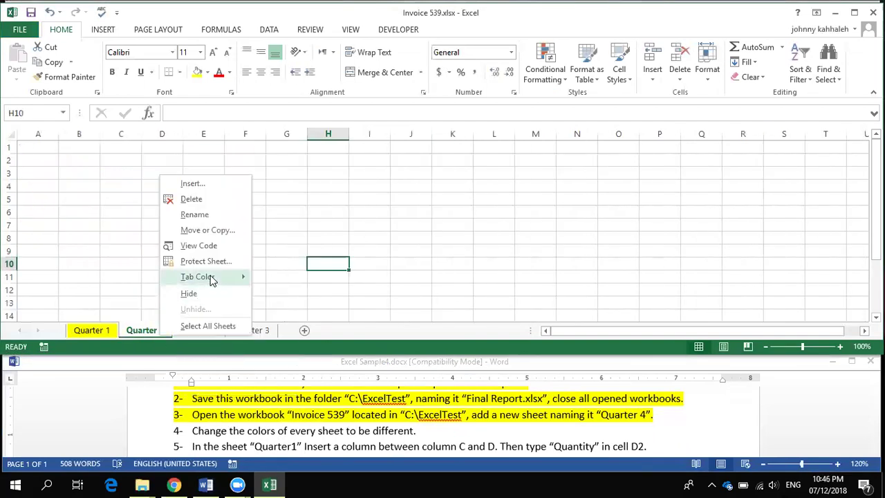
{"action": "mouse_move", "coordinate": [211, 280]}
{"action": "left_click", "coordinate": [302, 364]}
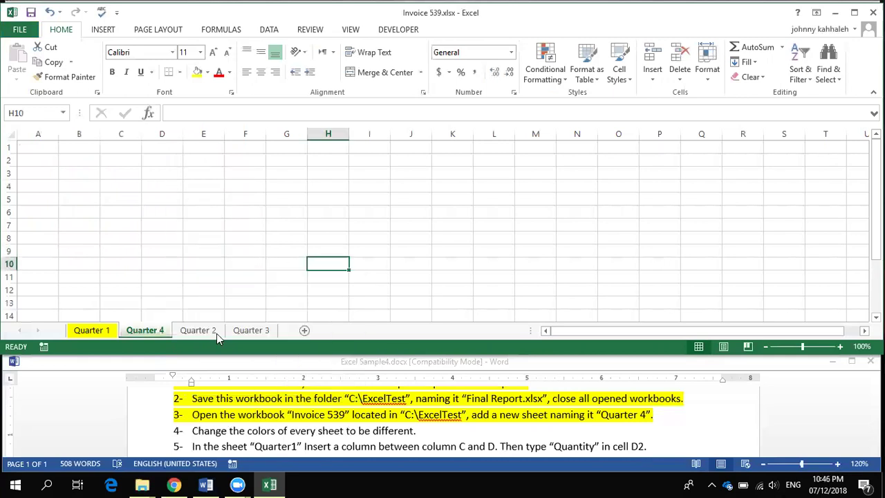
Set the tab color of the Quarter 2 sheet to standard blue
{"action": "right_click", "coordinate": [199, 332]}
{"action": "mouse_move", "coordinate": [249, 272]}
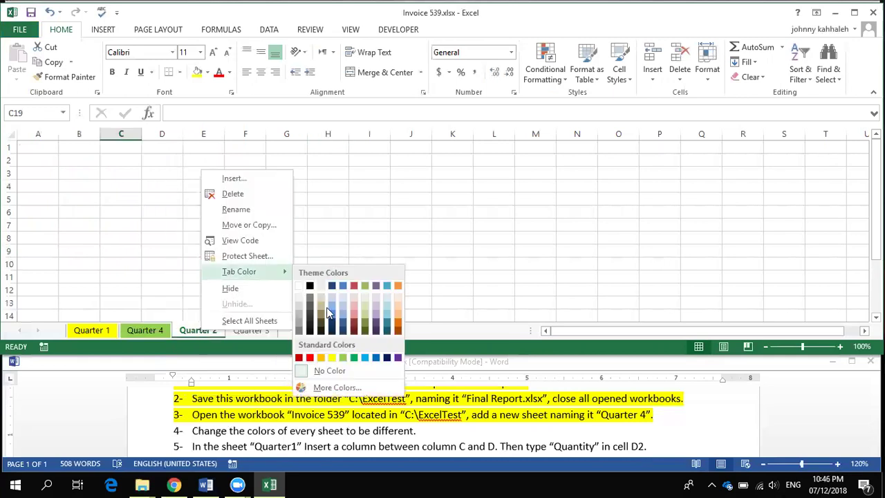
{"action": "left_click", "coordinate": [365, 357]}
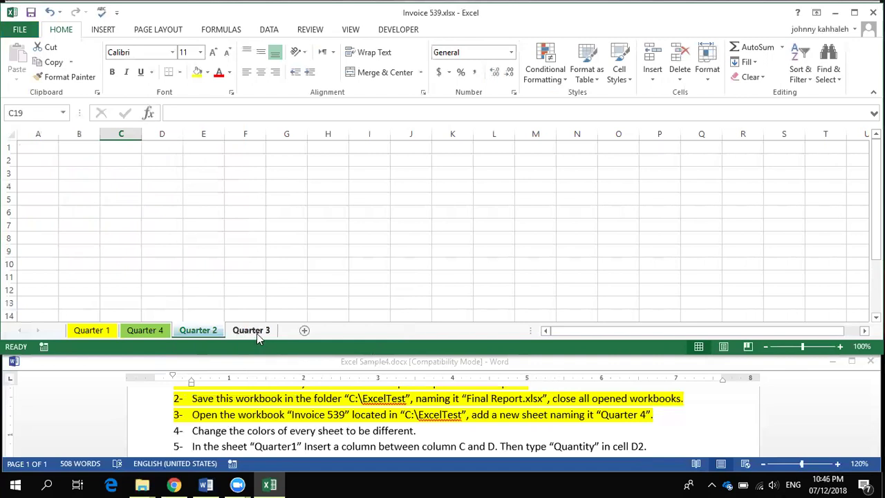
Set the tab color of the Quarter 3 sheet to a dark orange theme shade
{"action": "right_click", "coordinate": [257, 333]}
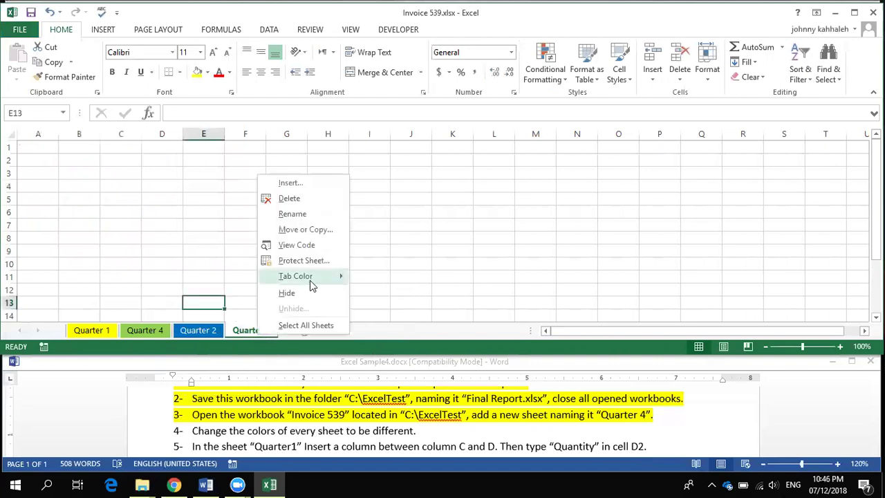
{"action": "mouse_move", "coordinate": [310, 284]}
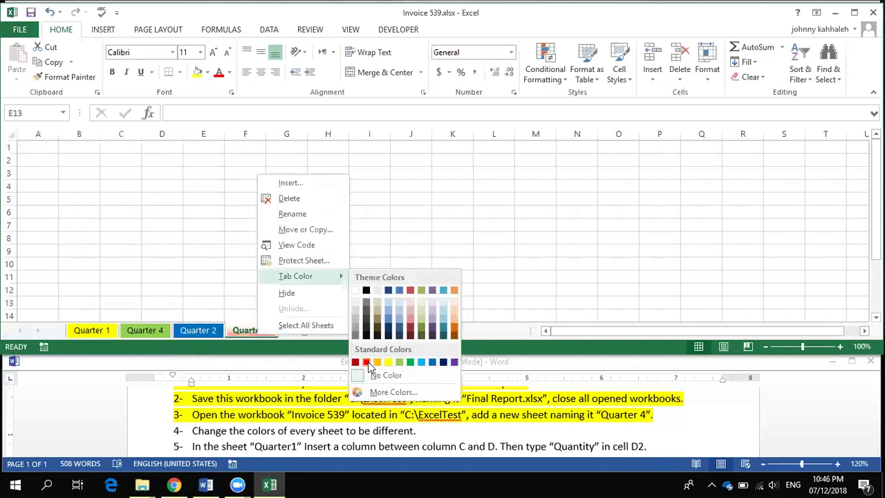
{"action": "left_click", "coordinate": [456, 326]}
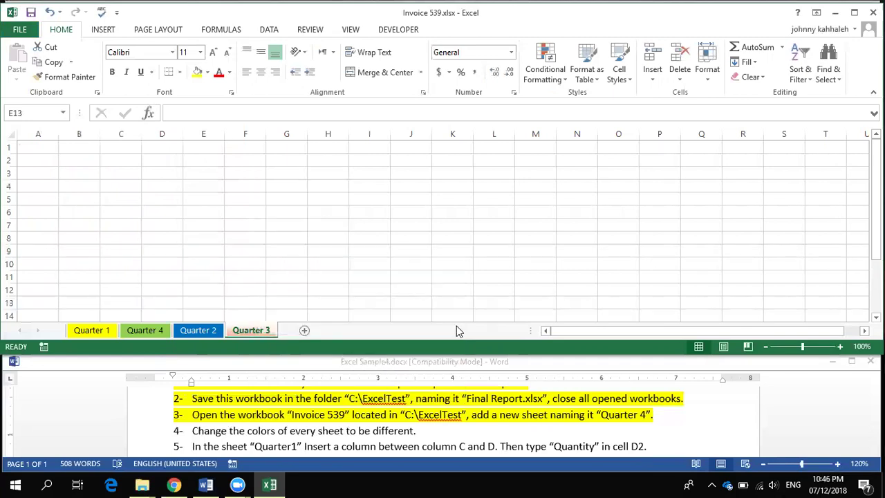
{"action": "left_click", "coordinate": [403, 217]}
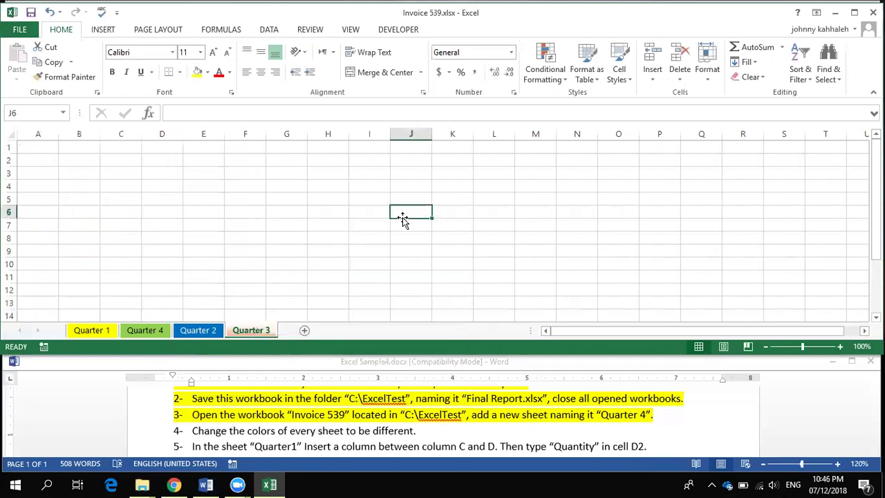
Highlight instruction 4, about changing the sheet colors, in yellow in the Word document
{"action": "triple_click", "coordinate": [307, 434]}
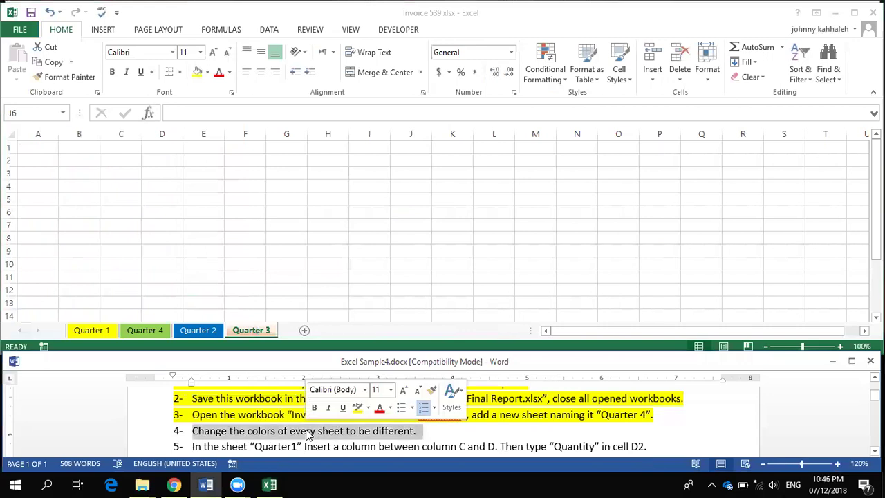
{"action": "left_click", "coordinate": [357, 407]}
{"action": "left_click", "coordinate": [268, 421]}
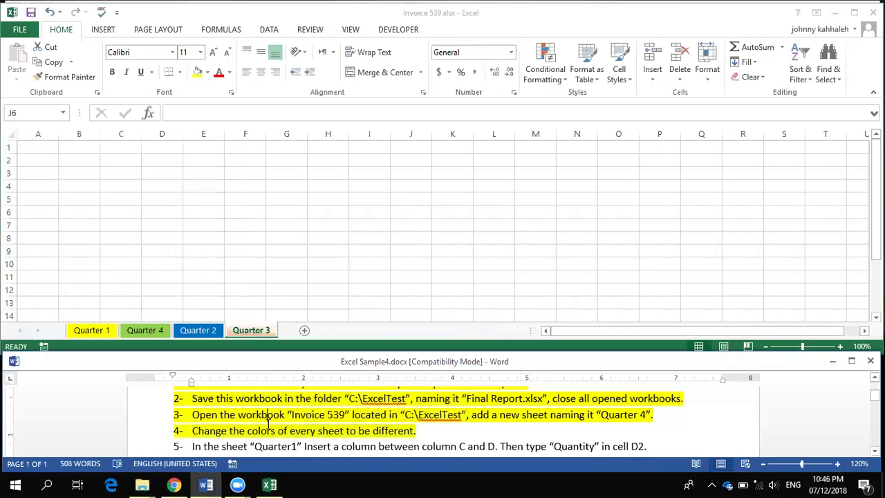
Read instruction 5 in the Word document and open the Quarter 1 sheet of Invoice 539
{"action": "scroll", "coordinate": [268, 421], "scroll_direction": "down", "scroll_amount": 1}
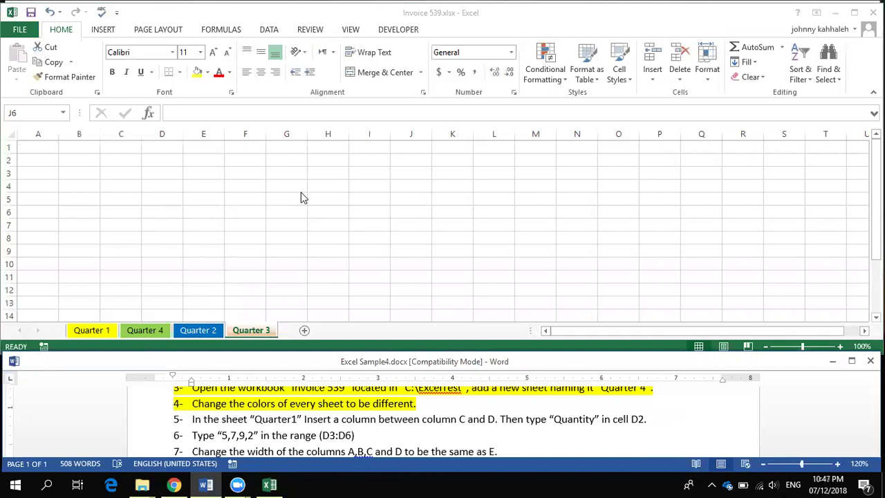
{"action": "triple_click", "coordinate": [200, 419]}
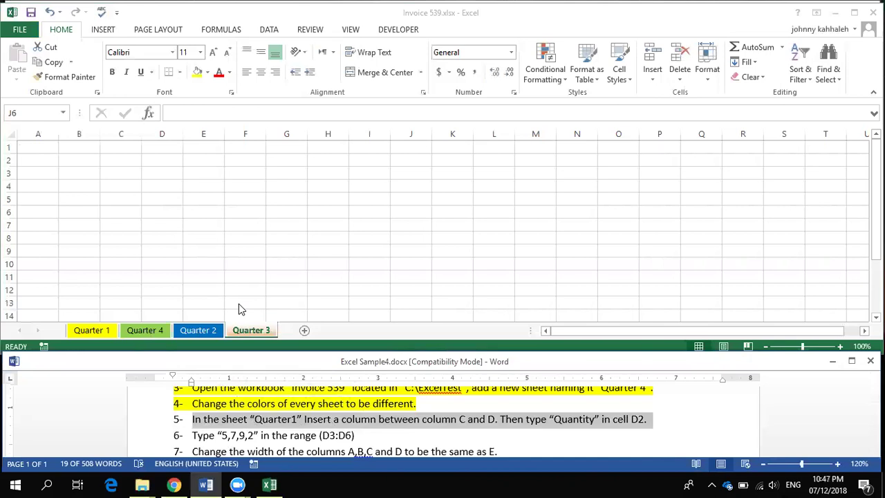
{"action": "left_click", "coordinate": [95, 336]}
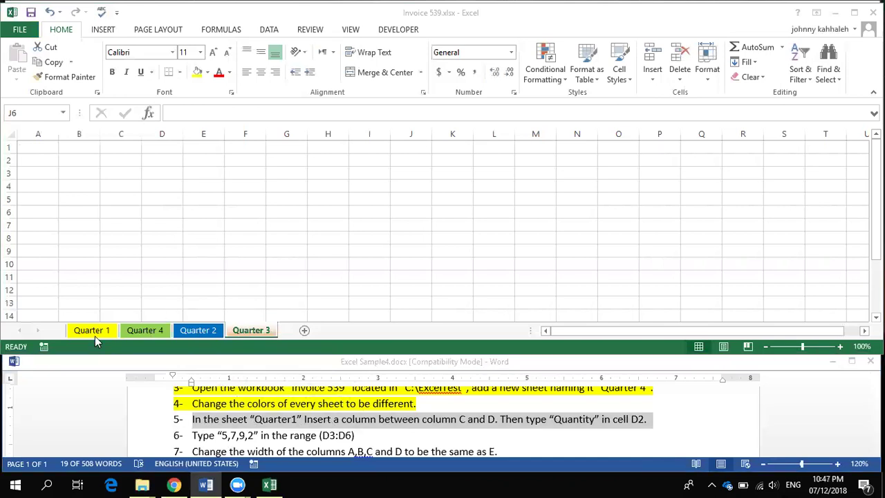
{"action": "left_click", "coordinate": [99, 336]}
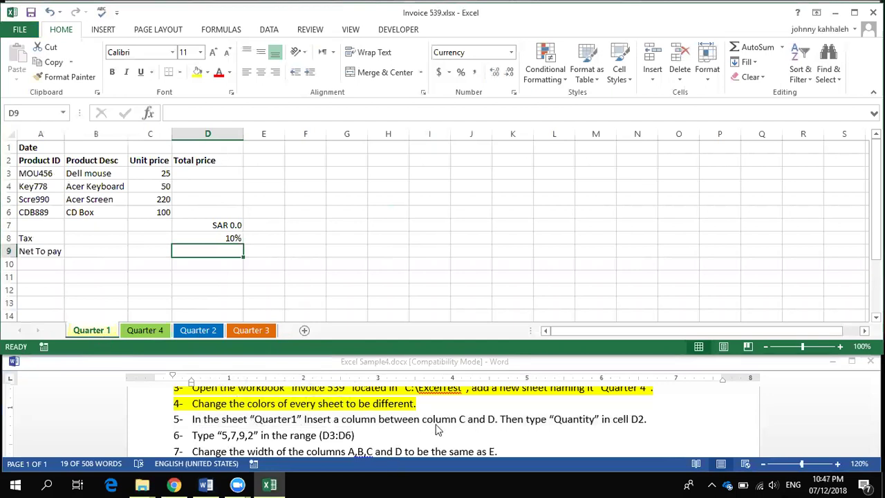
{"action": "left_click", "coordinate": [153, 134]}
{"action": "left_click", "coordinate": [177, 133]}
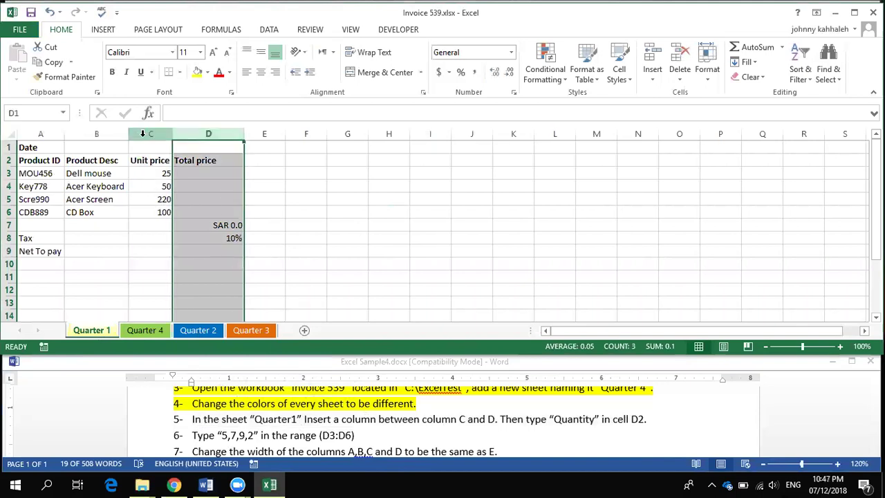
{"action": "left_click", "coordinate": [142, 133]}
{"action": "left_click", "coordinate": [195, 130]}
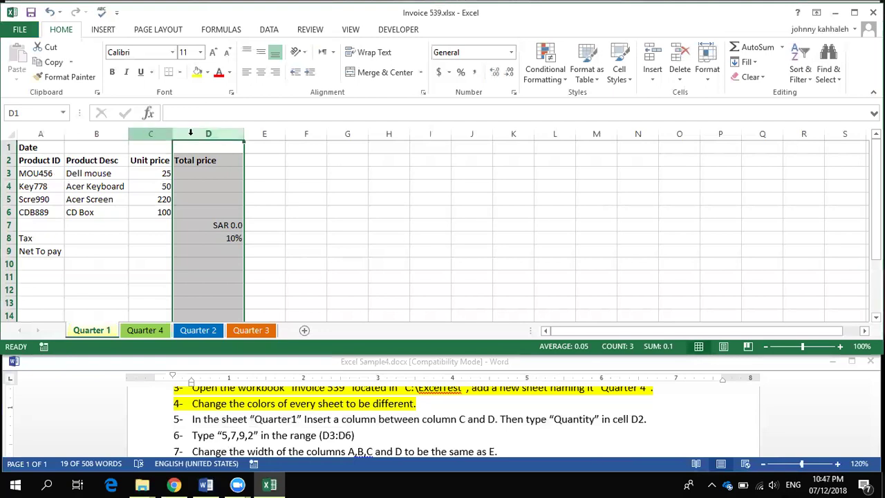
{"action": "left_click", "coordinate": [158, 131]}
{"action": "left_click", "coordinate": [187, 132]}
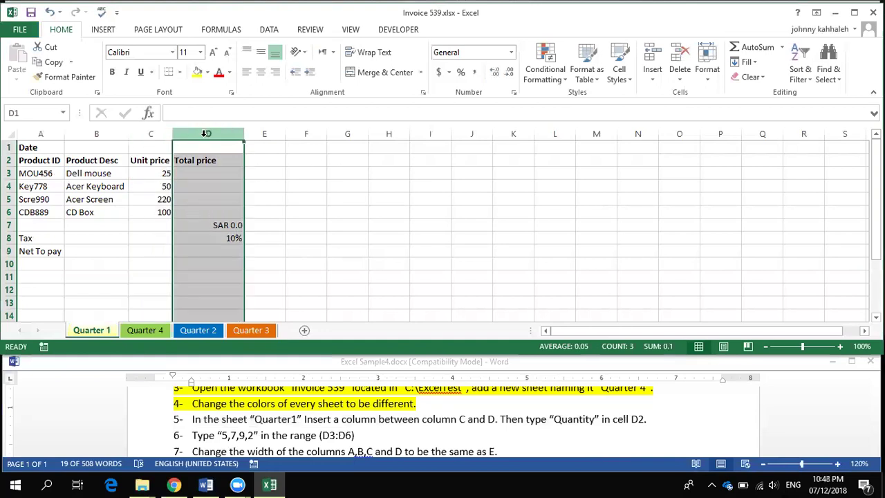
Try inserting a column before the Unit price column and undo the insertion
{"action": "left_click", "coordinate": [154, 131]}
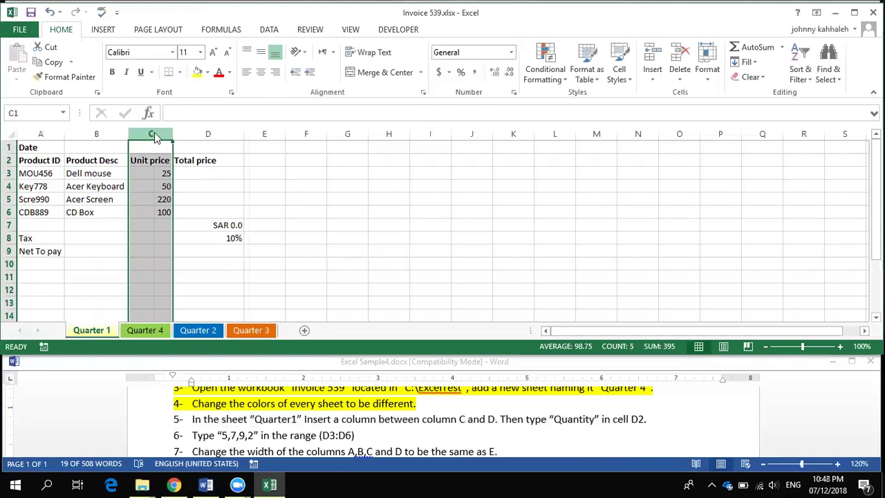
{"action": "right_click", "coordinate": [154, 132]}
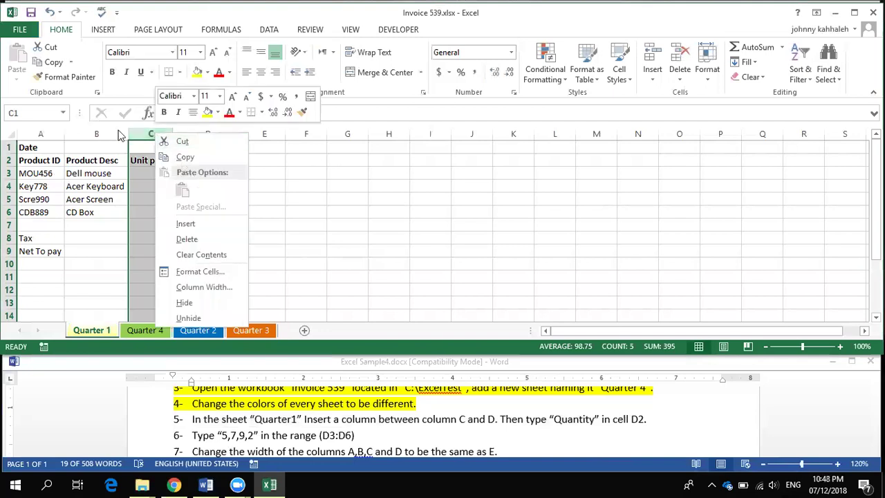
{"action": "left_click", "coordinate": [185, 223]}
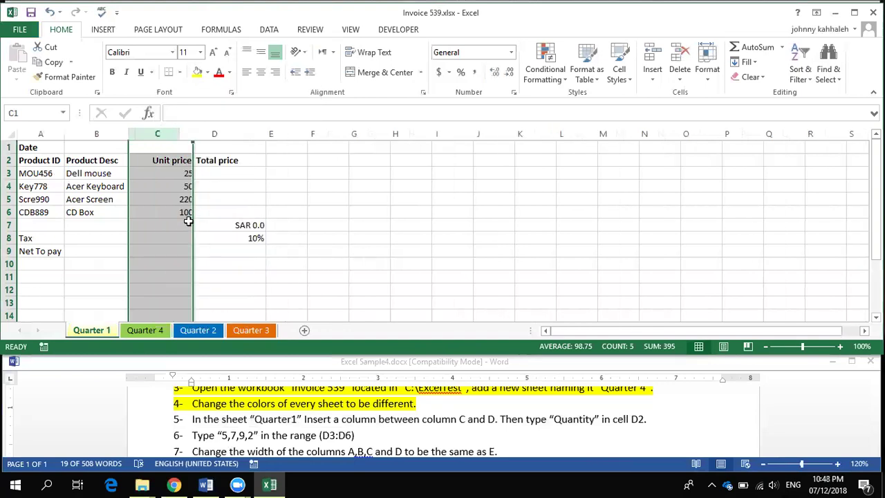
{"action": "key", "text": "ctrl+z"}
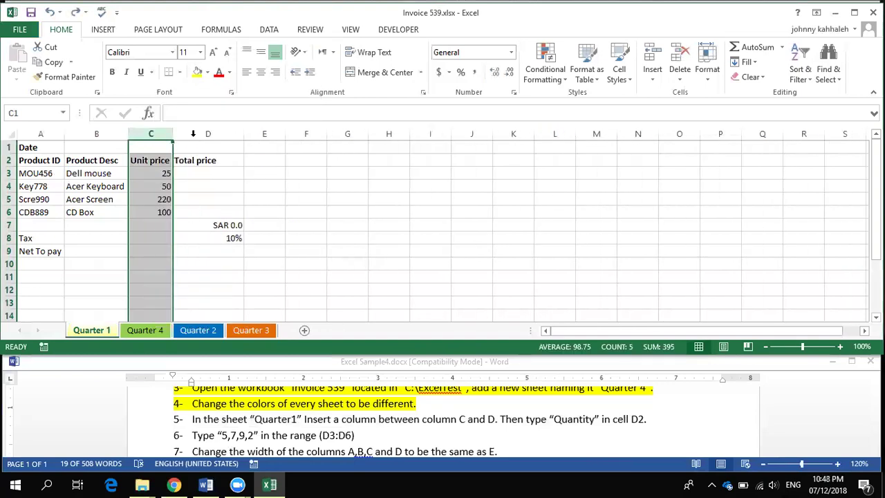
Insert a column between Unit price and Total price, and enter the header "Quantity" in cell D2
{"action": "left_click", "coordinate": [217, 128]}
{"action": "right_click", "coordinate": [217, 128]}
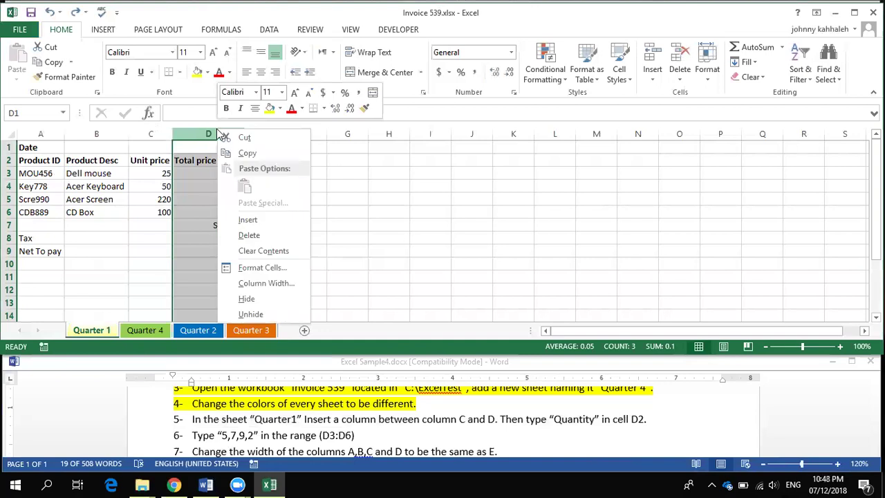
{"action": "left_click", "coordinate": [276, 219]}
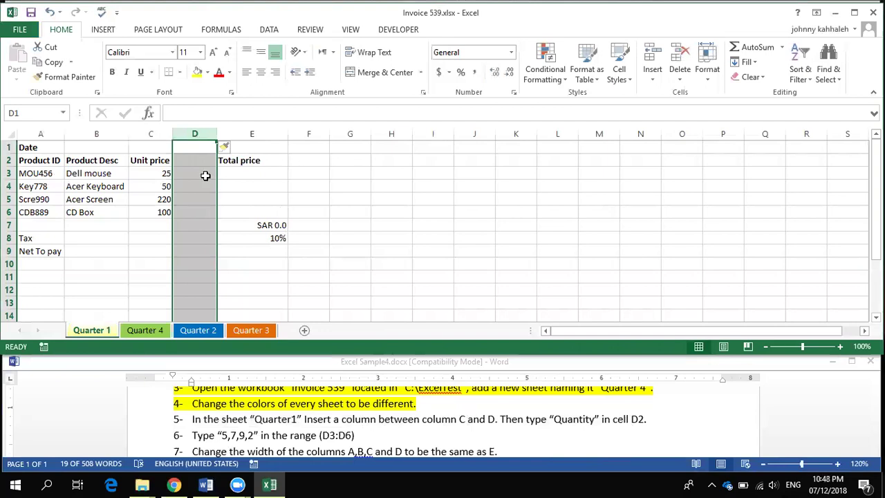
{"action": "left_click", "coordinate": [194, 158]}
{"action": "type", "text": "Quantity"}
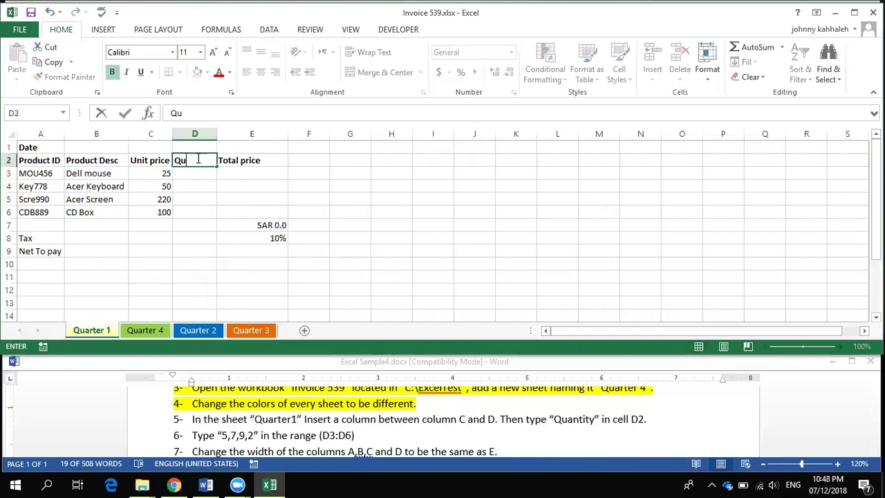
{"action": "left_click", "coordinate": [362, 227]}
Highlight instruction 5, about inserting the Quantity column, in yellow in the Word document
{"action": "triple_click", "coordinate": [314, 424]}
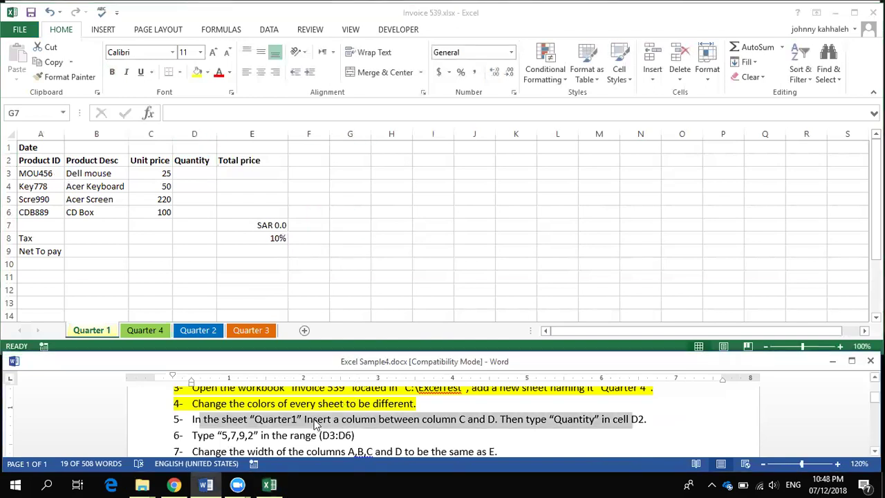
{"action": "left_click", "coordinate": [361, 399]}
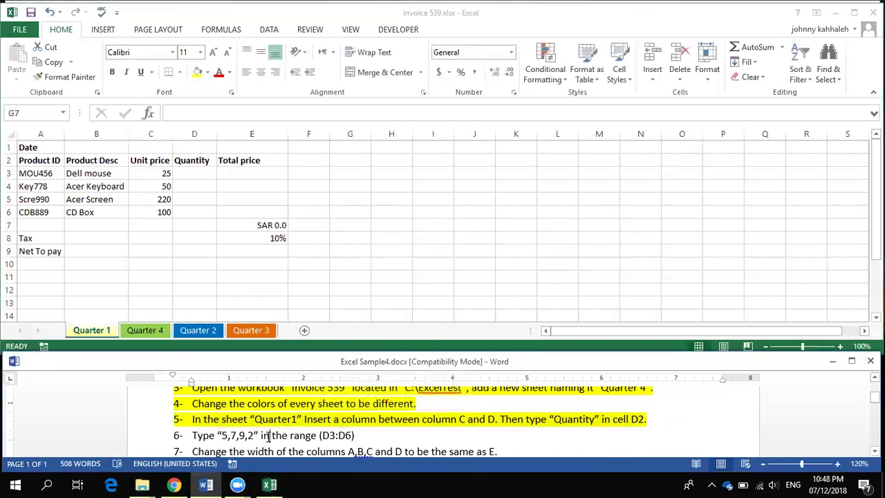
{"action": "scroll", "coordinate": [268, 437], "scroll_direction": "down", "scroll_amount": 1}
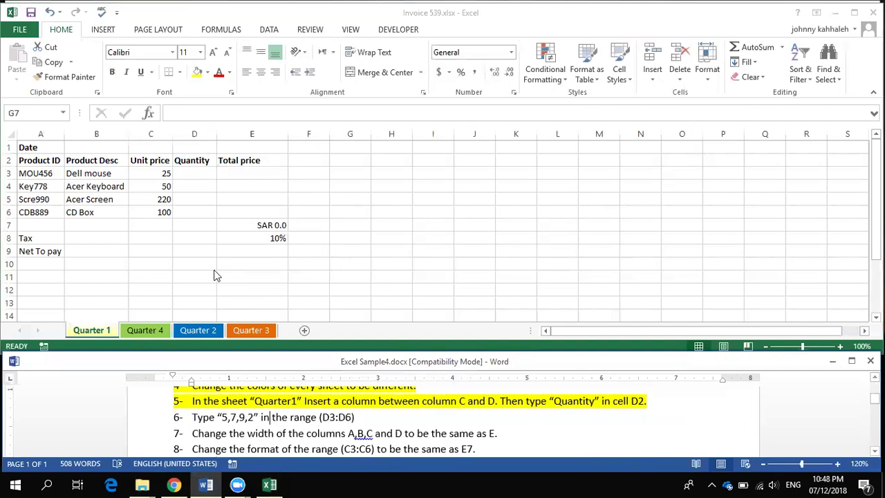
Enter the quantities 5, 7, 9 and 2 in cells D3 to D6 of the Quarter 1 sheet
{"action": "left_click", "coordinate": [193, 208]}
{"action": "left_click", "coordinate": [195, 173]}
{"action": "left_click_drag", "start_coordinate": [195, 203], "coordinate": [195, 213]}
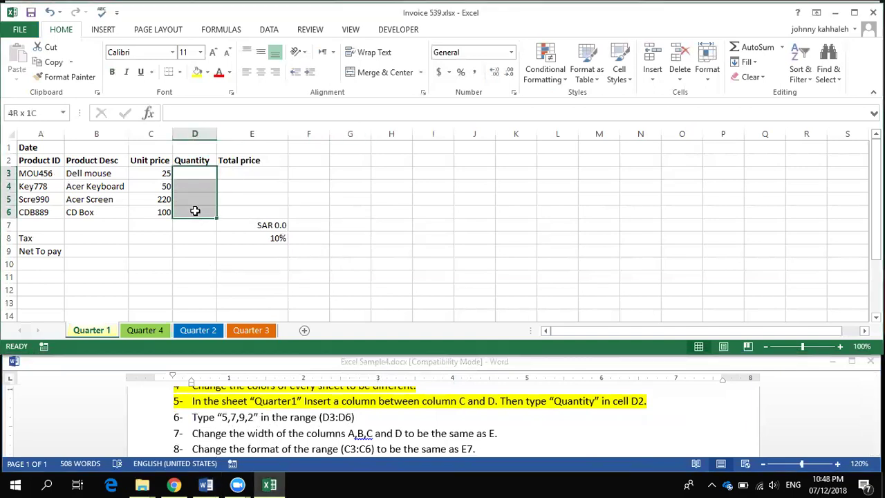
{"action": "left_click", "coordinate": [193, 175]}
{"action": "type", "text": "5"}
{"action": "key", "text": "Return"}
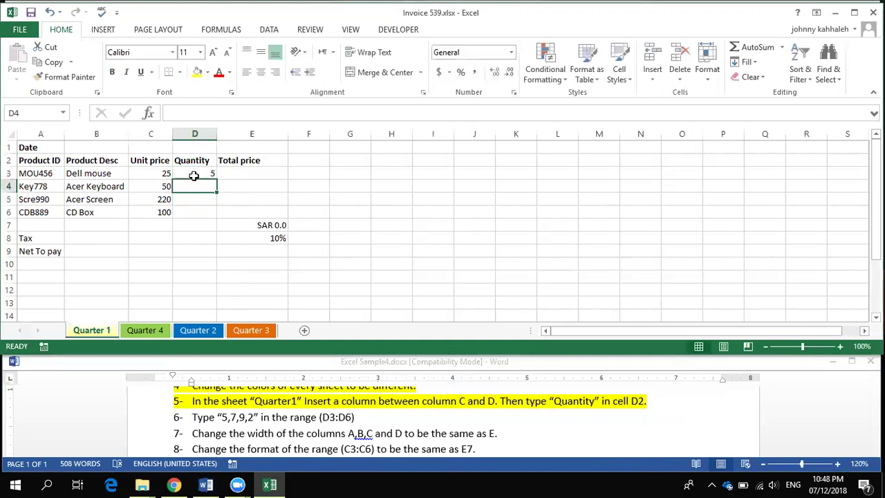
{"action": "type", "text": "6"}
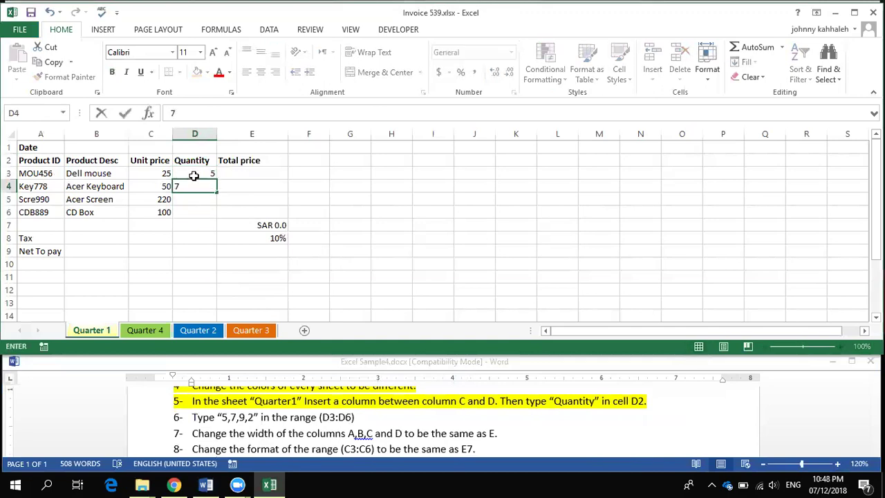
{"action": "key", "text": "Return"}
{"action": "type", "text": "8"}
{"action": "key", "text": "Return"}
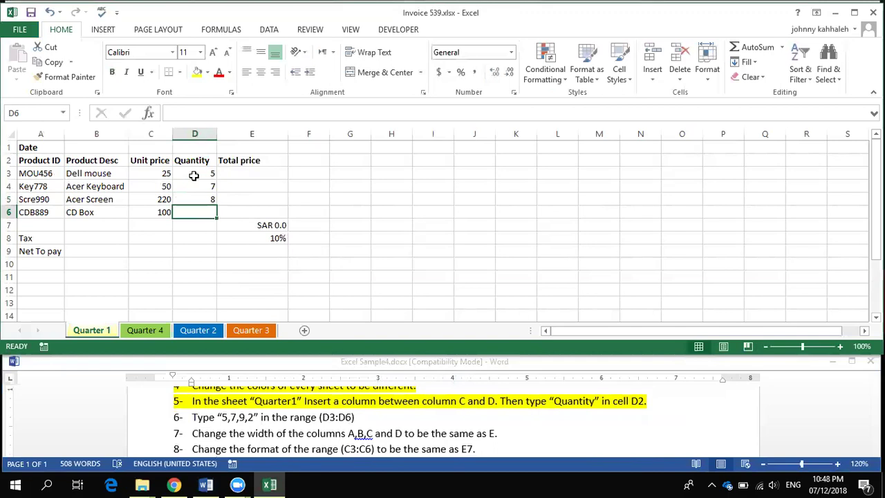
{"action": "key", "text": "Up"}
{"action": "type", "text": "9"}
{"action": "key", "text": "Return"}
{"action": "type", "text": "2"}
{"action": "key", "text": "Return"}
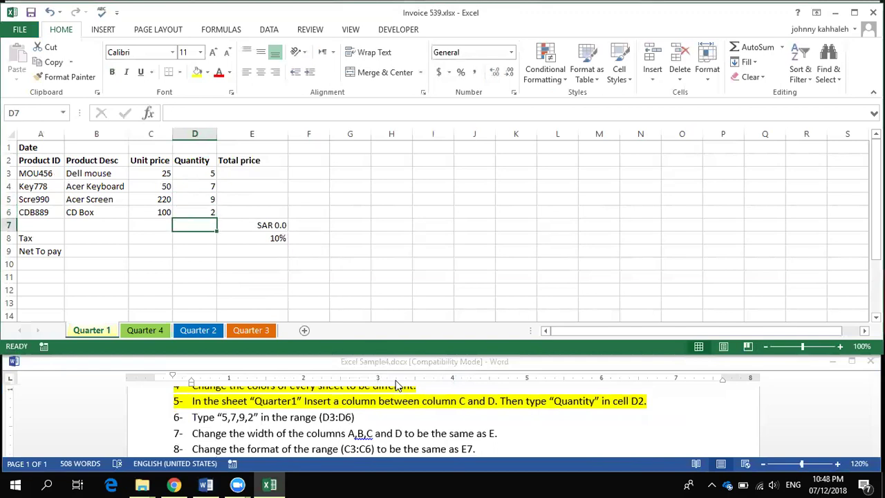
Highlight instruction 6, about typing the values in D3:D6, in yellow in the Word document
{"action": "triple_click", "coordinate": [330, 423]}
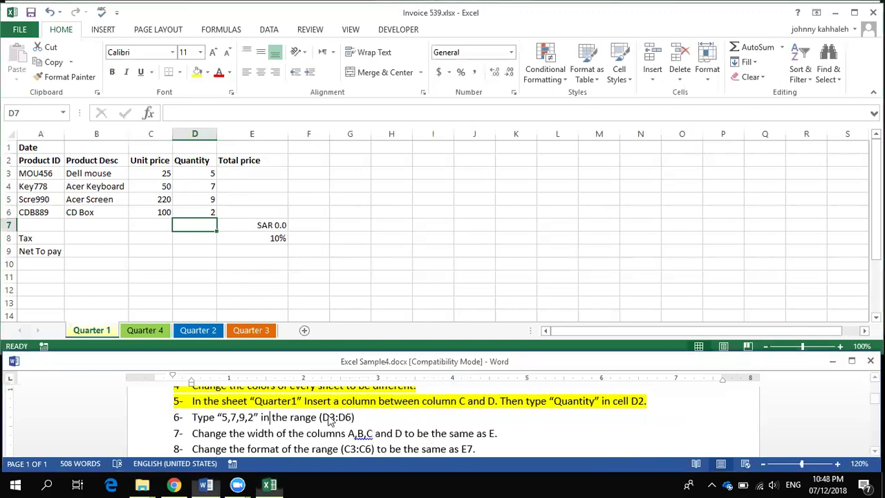
{"action": "left_click", "coordinate": [385, 397]}
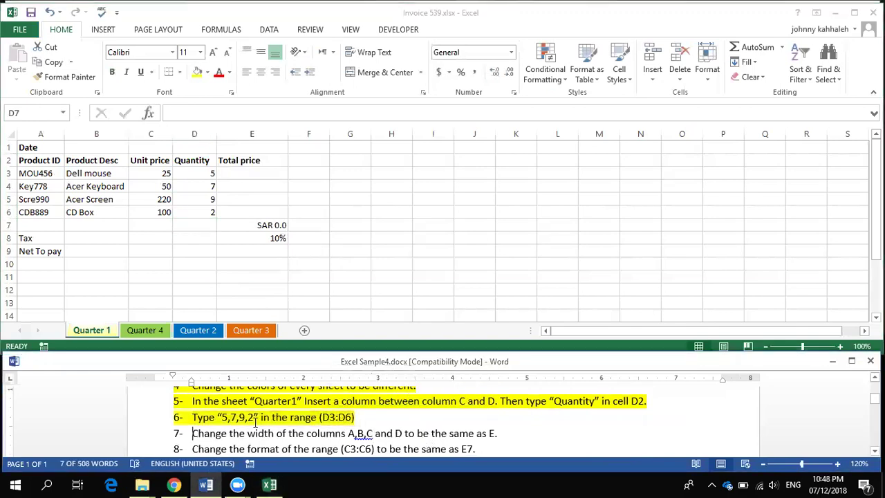
{"action": "left_click", "coordinate": [282, 424]}
Look up the width of column E, which instruction 7 names as the reference for columns A to D
{"action": "scroll", "coordinate": [262, 422], "scroll_direction": "down", "scroll_amount": 1}
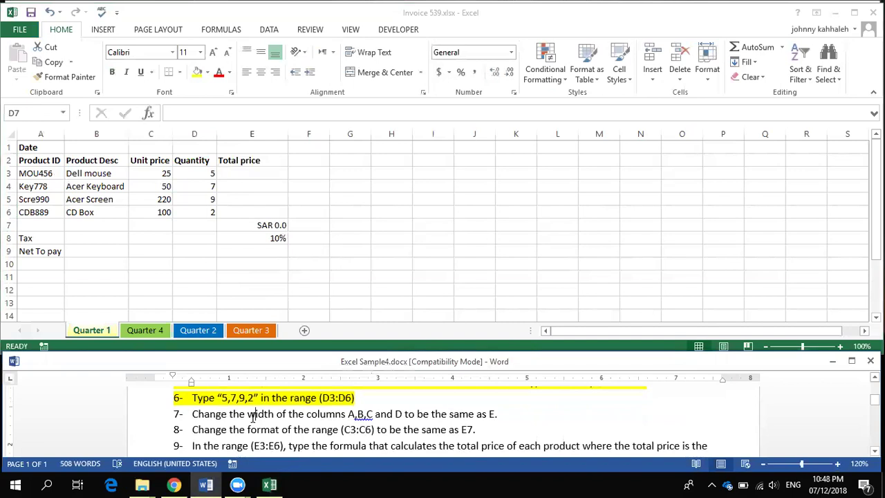
{"action": "triple_click", "coordinate": [253, 416]}
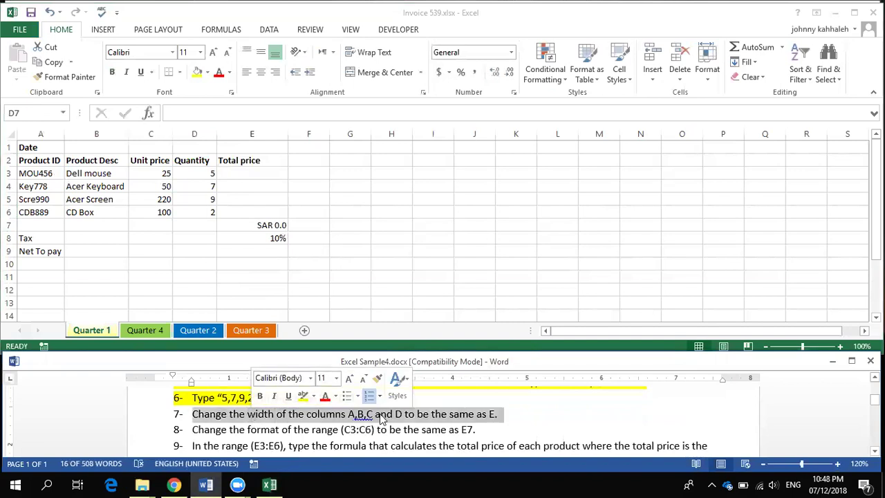
{"action": "left_click", "coordinate": [59, 138]}
{"action": "left_click_drag", "start_coordinate": [43, 136], "coordinate": [197, 140]}
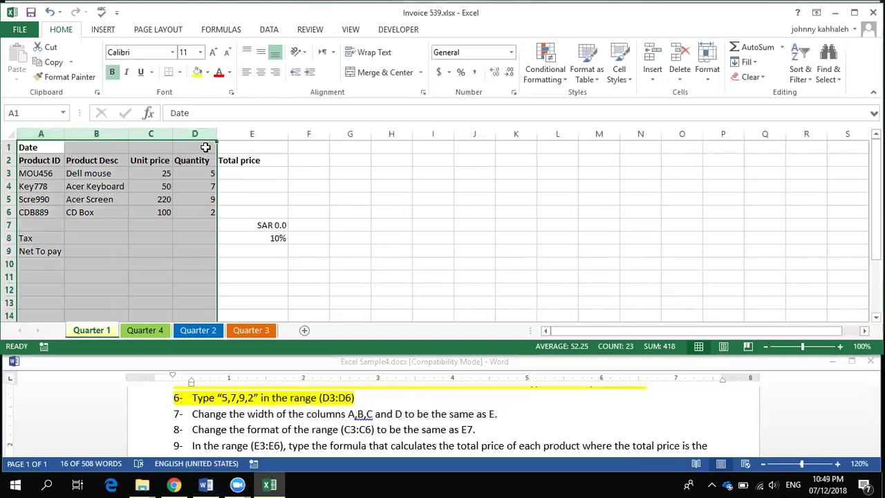
{"action": "left_click", "coordinate": [253, 133]}
{"action": "right_click", "coordinate": [256, 127]}
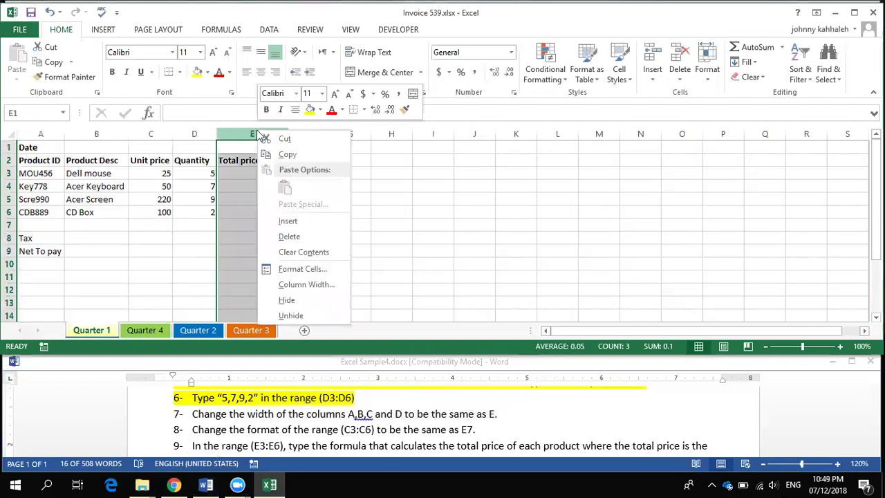
{"action": "left_click", "coordinate": [315, 283]}
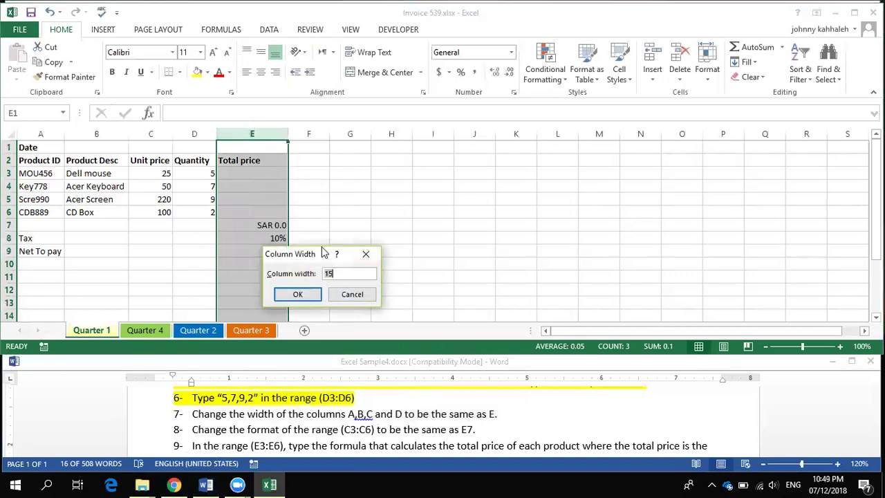
{"action": "left_click", "coordinate": [352, 293]}
Set the width of columns A, B, C and D to 15 in the Quarter 1 sheet
{"action": "left_click_drag", "start_coordinate": [39, 128], "coordinate": [195, 131]}
{"action": "right_click", "coordinate": [195, 133]}
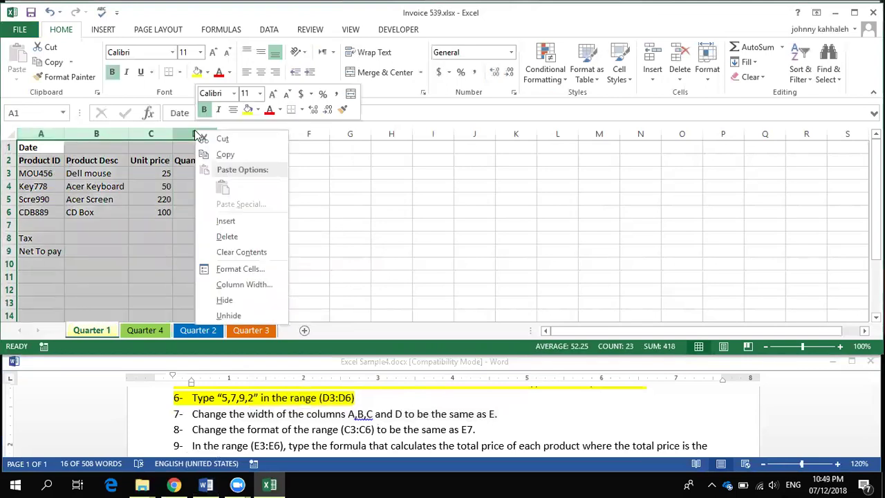
{"action": "left_click", "coordinate": [257, 285]}
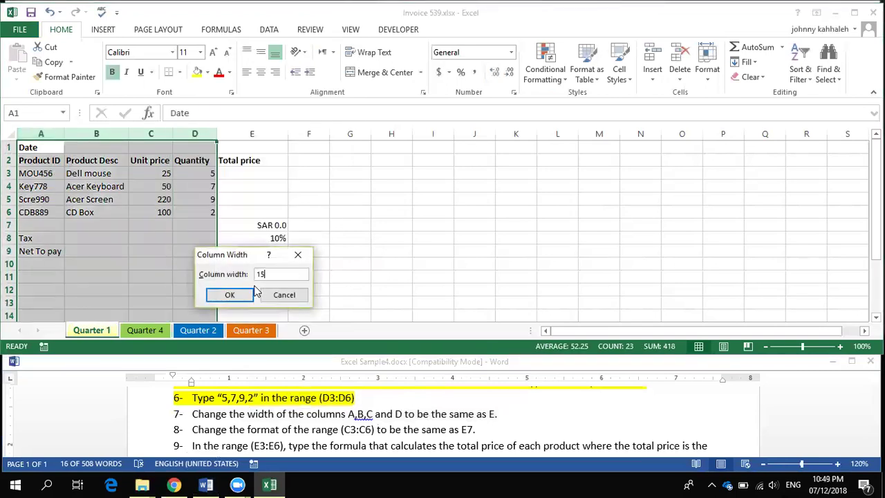
{"action": "left_click", "coordinate": [253, 291]}
{"action": "left_click", "coordinate": [391, 287]}
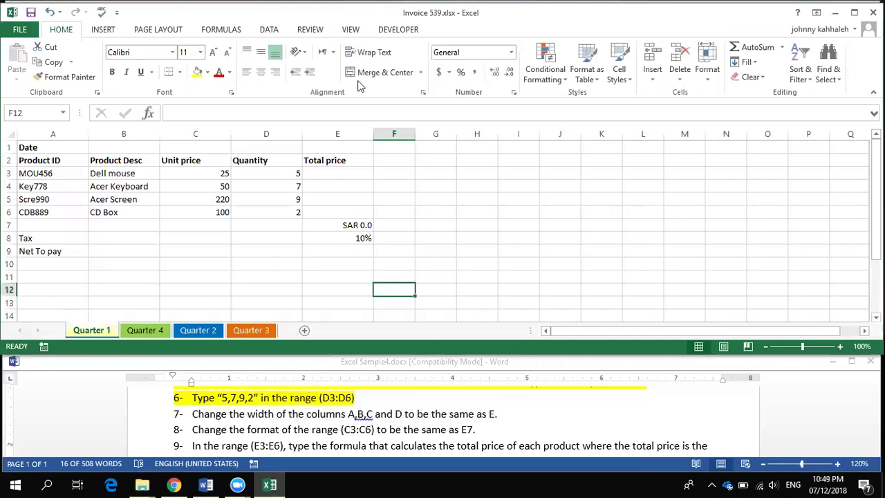
{"action": "left_click", "coordinate": [337, 135]}
{"action": "right_click", "coordinate": [338, 135]}
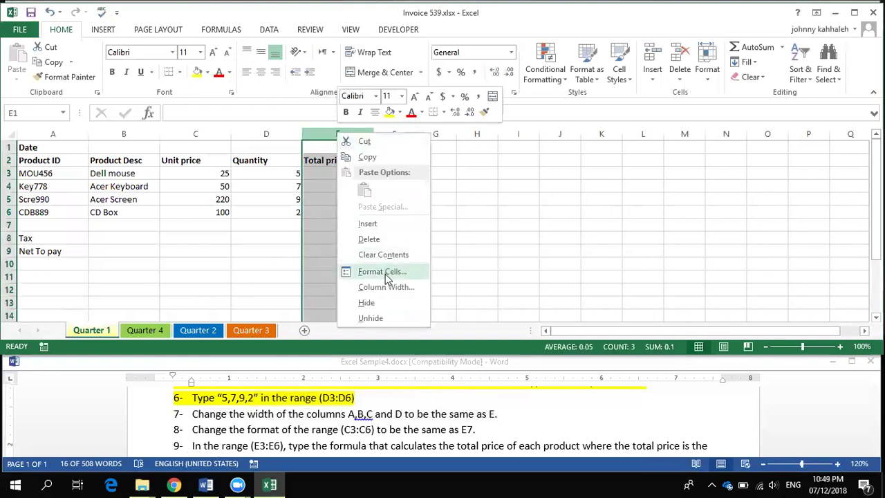
{"action": "left_click", "coordinate": [505, 250]}
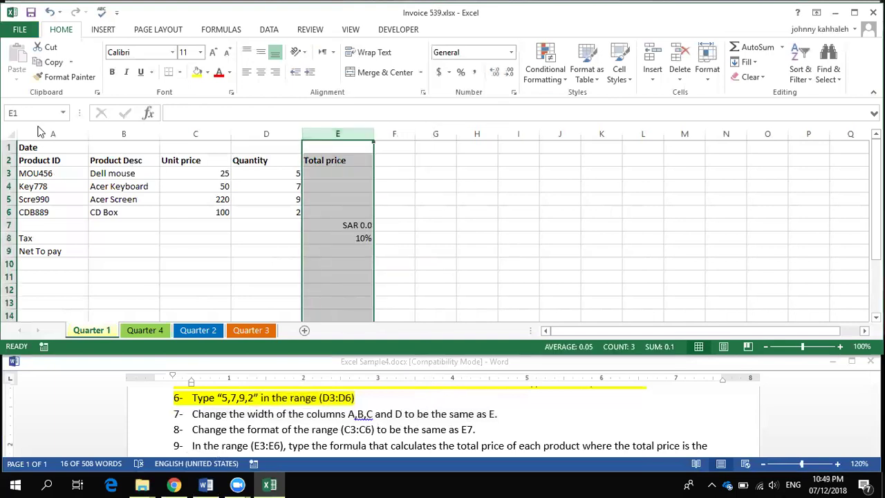
Highlight instruction 7, about the width of the columns, in yellow in the Word document
{"action": "triple_click", "coordinate": [376, 415]}
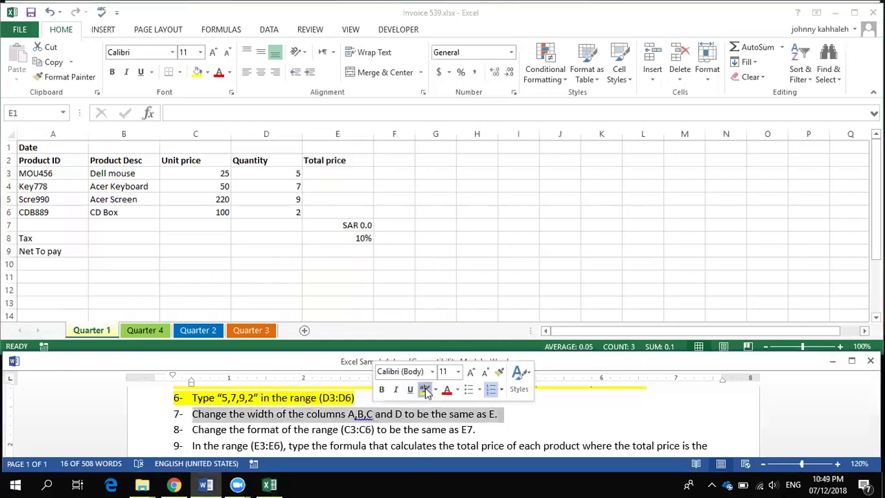
{"action": "left_click", "coordinate": [425, 391]}
Examine instruction 8 in the Word document and compare the formats of range C3:C6 and cell E7
{"action": "scroll", "coordinate": [257, 408], "scroll_direction": "down", "scroll_amount": 1}
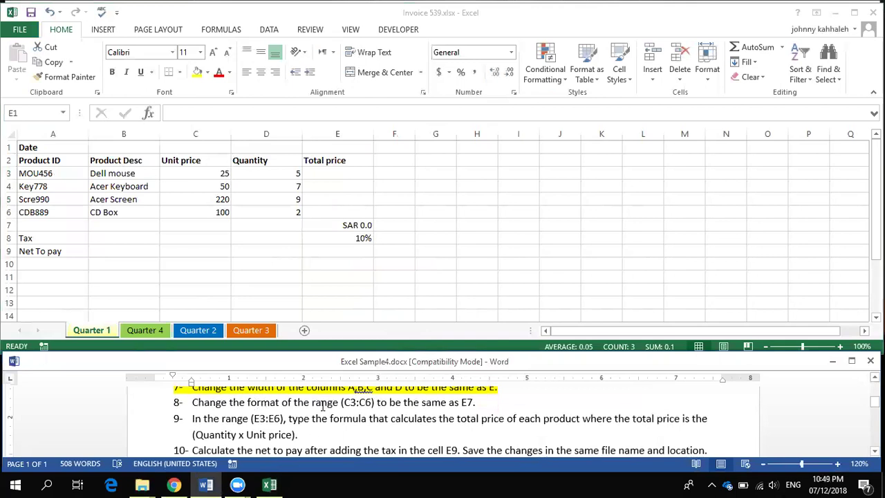
{"action": "left_click_drag", "start_coordinate": [348, 402], "coordinate": [374, 402]}
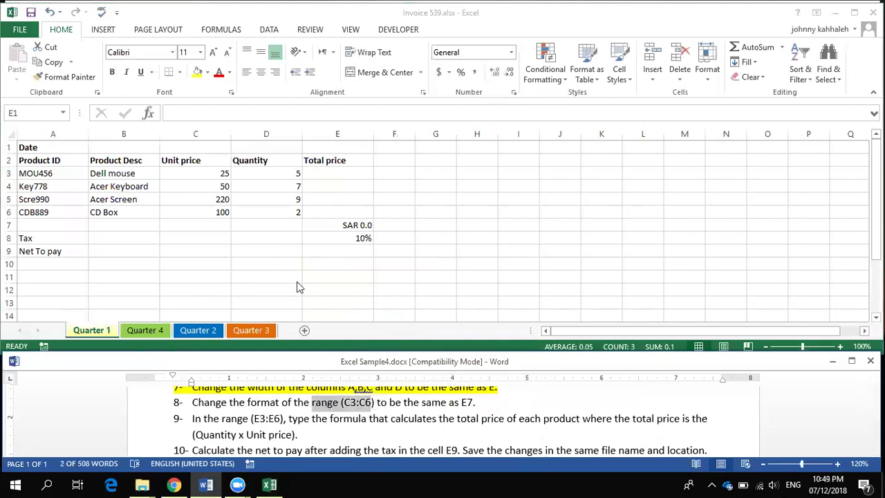
{"action": "left_click", "coordinate": [197, 174]}
{"action": "left_click_drag", "start_coordinate": [197, 174], "coordinate": [196, 212]}
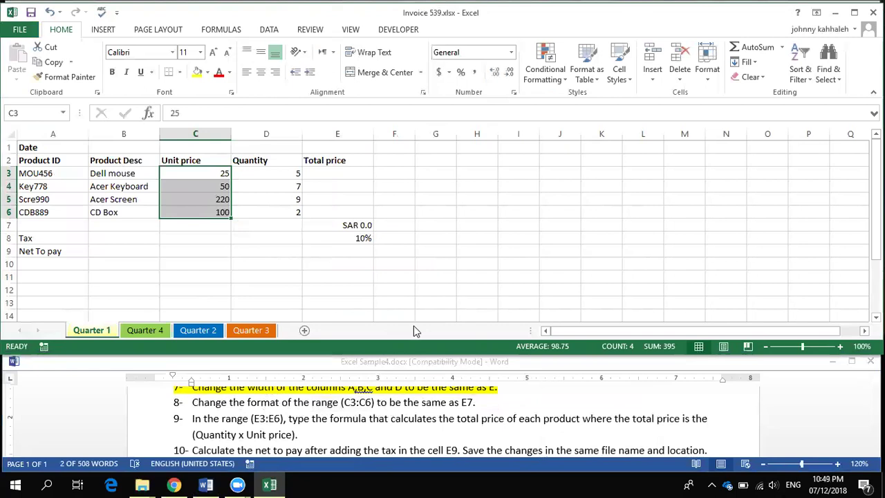
{"action": "left_click", "coordinate": [403, 235]}
{"action": "left_click_drag", "start_coordinate": [212, 173], "coordinate": [206, 210]}
{"action": "left_click", "coordinate": [342, 223]}
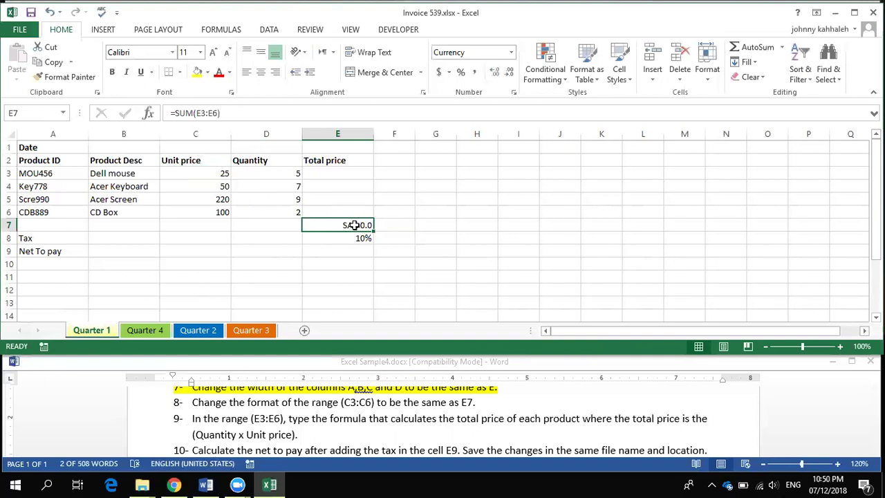
{"action": "left_click_drag", "start_coordinate": [214, 173], "coordinate": [211, 210]}
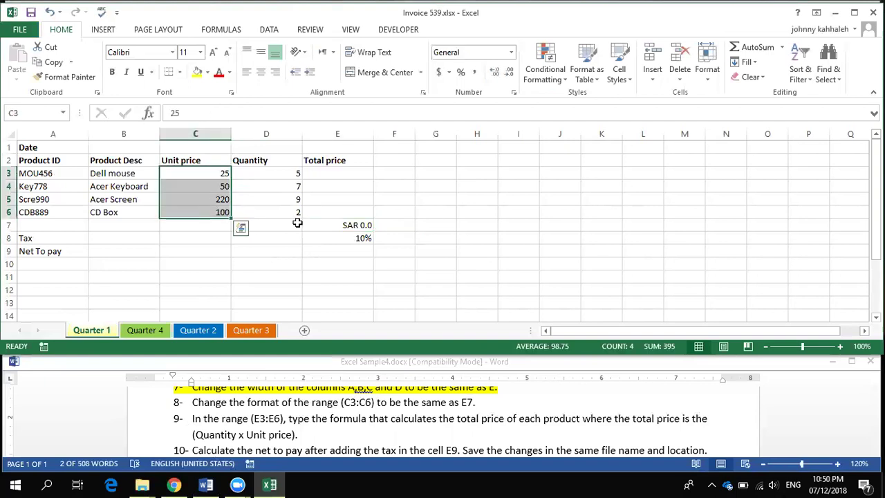
{"action": "left_click", "coordinate": [344, 219]}
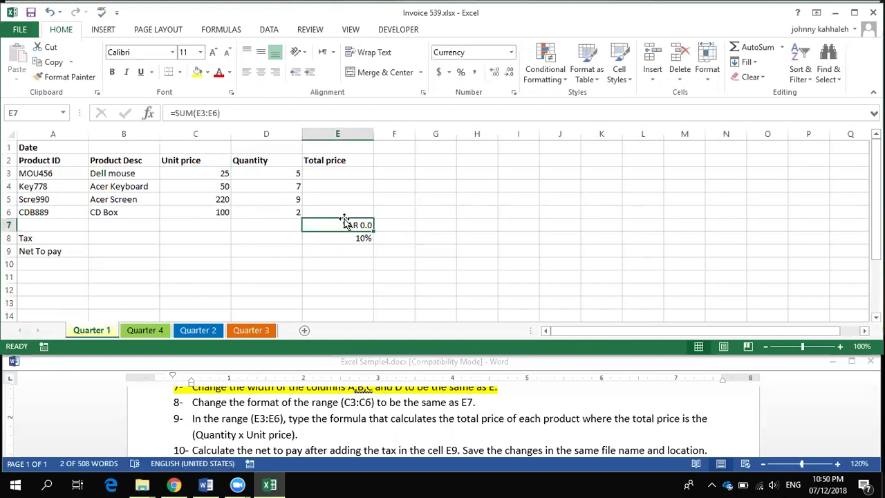
Enter the bold note heading "3 steps/3 clicks" in cell H2 and fit column H to its text
{"action": "left_click", "coordinate": [481, 160]}
{"action": "type", "text": "3"}
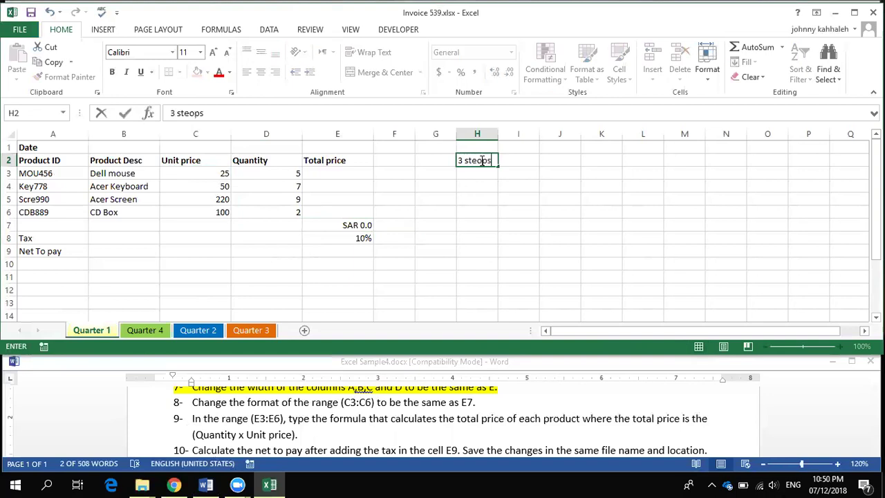
{"action": "type", "text": "steps"}
{"action": "type", "text": "s"}
{"action": "key", "text": "Return"}
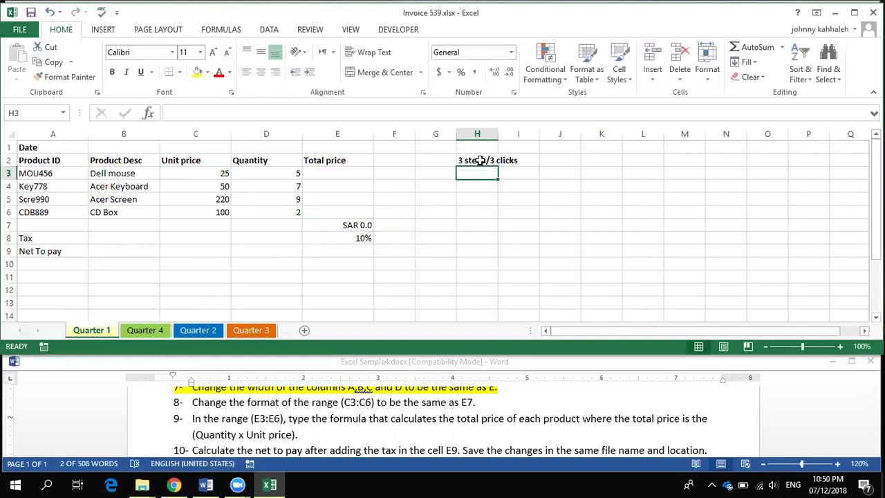
{"action": "double_click", "coordinate": [497, 134]}
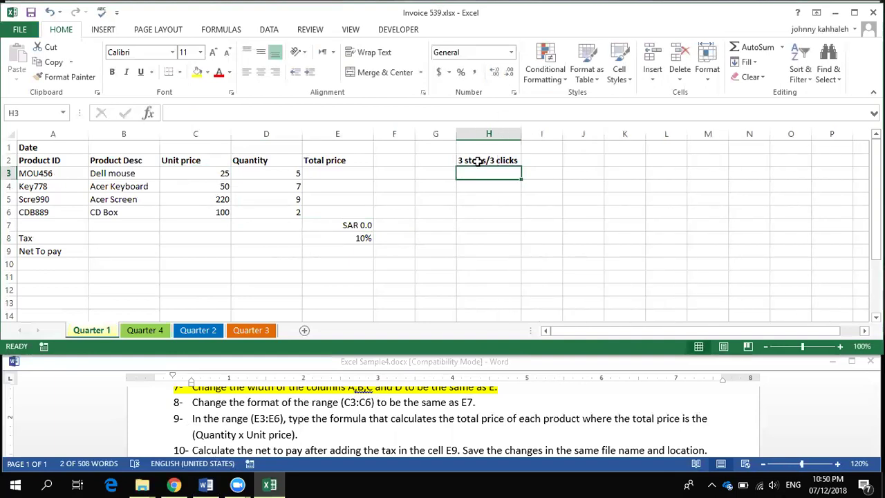
Add the note "1- click on the source" in cell H3 and fit column H to the longer text
{"action": "type", "text": "1-"}
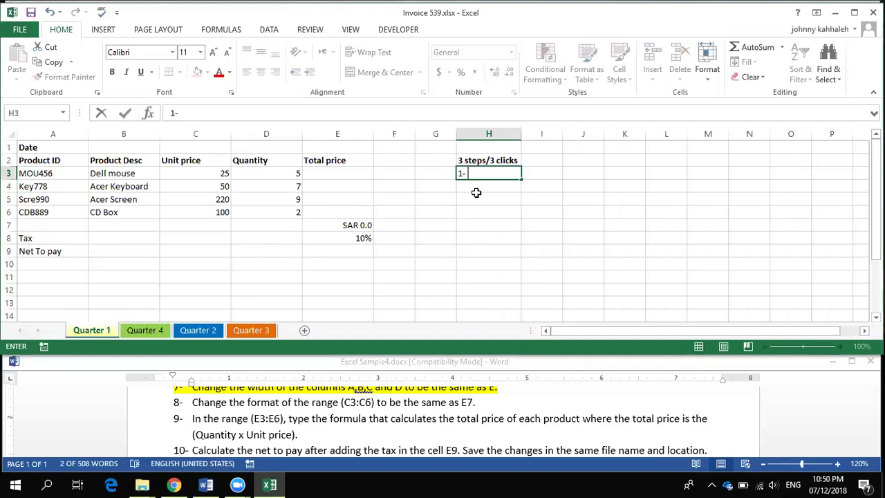
{"action": "type", "text": " click on the source"}
{"action": "key", "text": "Return"}
{"action": "double_click", "coordinate": [521, 133]}
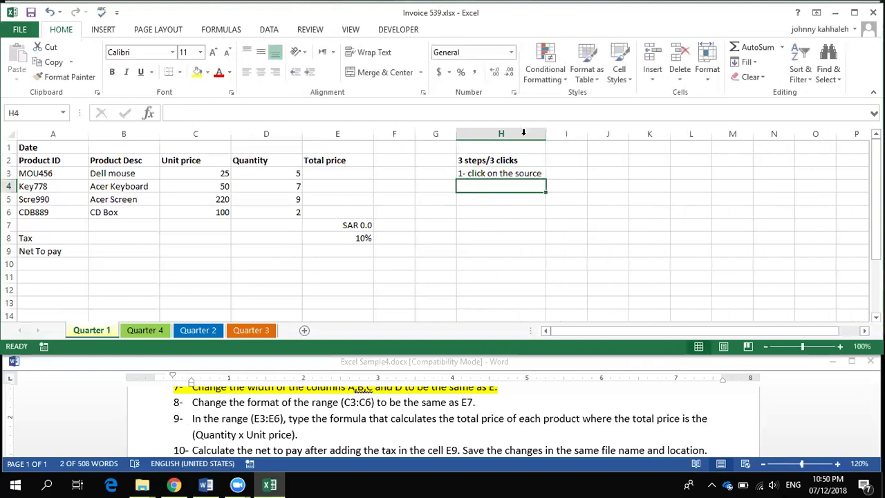
Add the note "2- Click format painter" in cell H4
{"action": "left_click", "coordinate": [356, 225]}
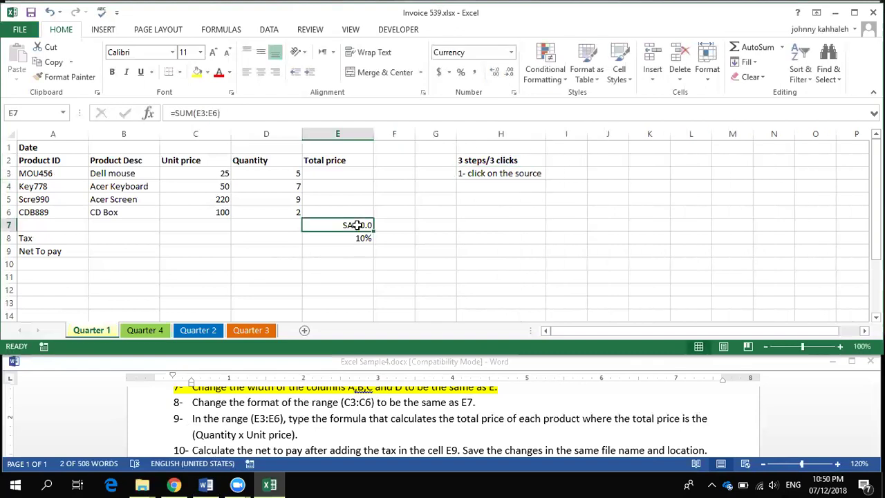
{"action": "double_click", "coordinate": [470, 183]}
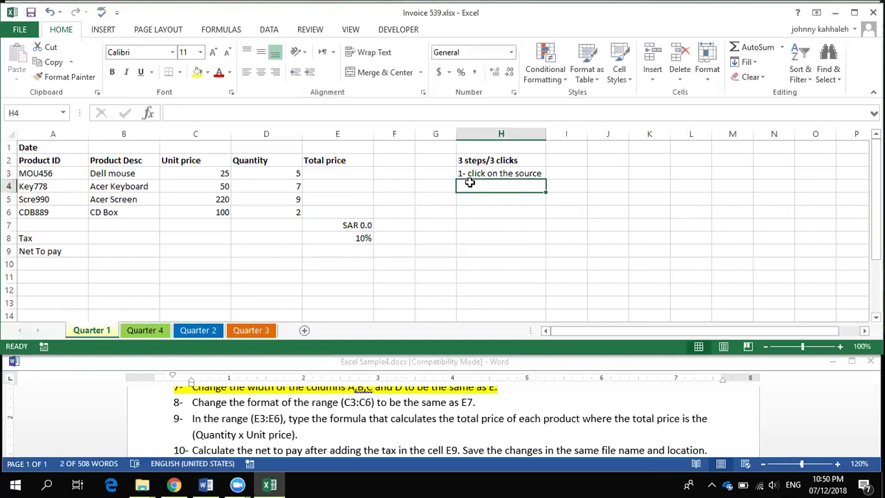
{"action": "type", "text": "2- Click forma"}
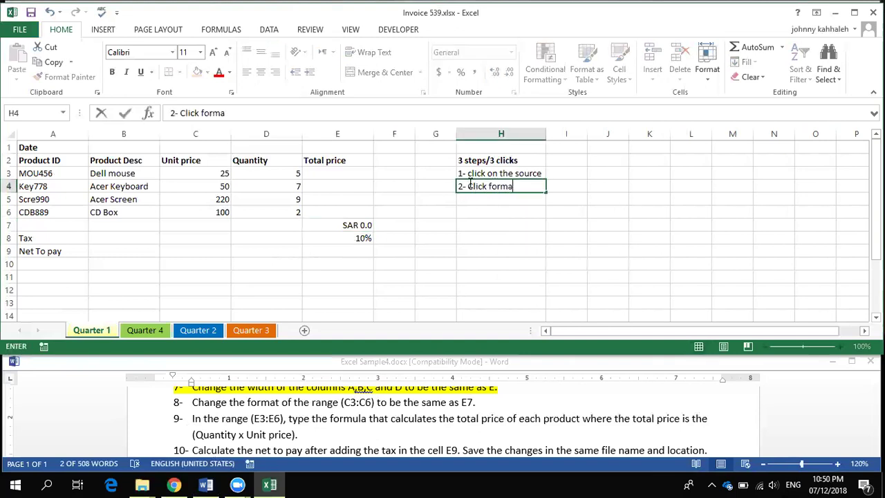
{"action": "type", "text": "t painter"}
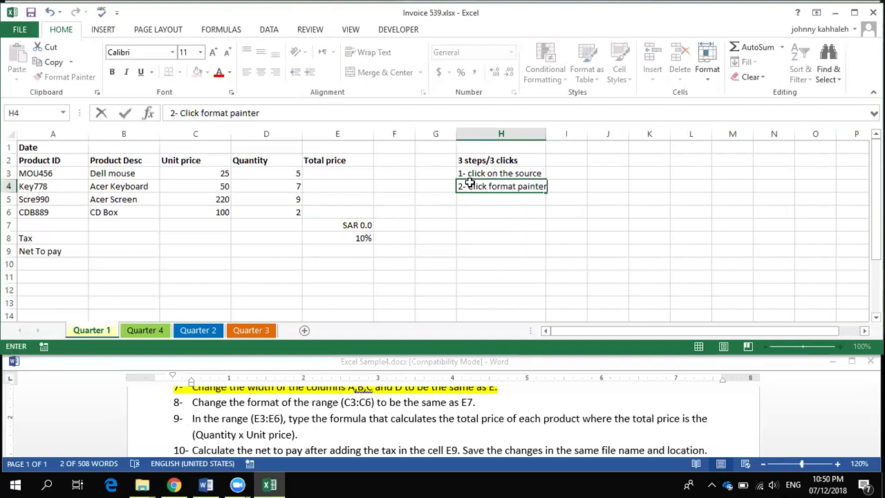
{"action": "key", "text": "Return"}
Add the note "3- Click on the destination" in cell H5
{"action": "left_click", "coordinate": [361, 225]}
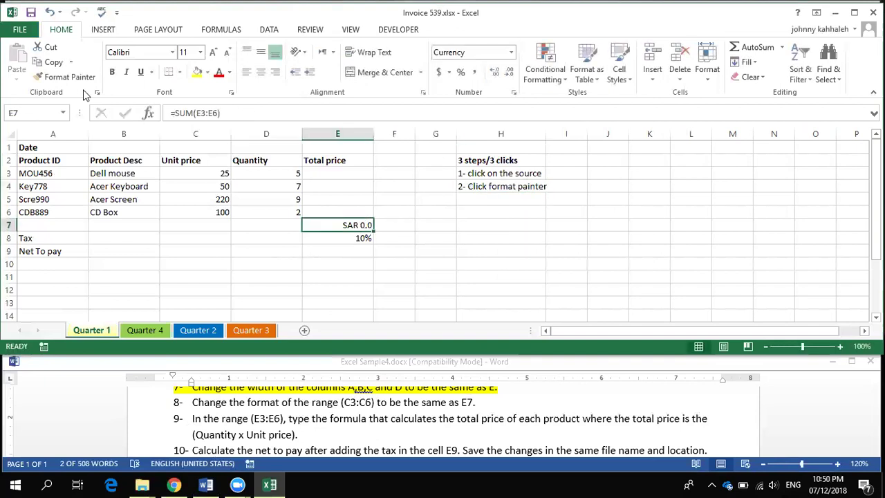
{"action": "left_click", "coordinate": [476, 201]}
{"action": "type", "text": "3-"}
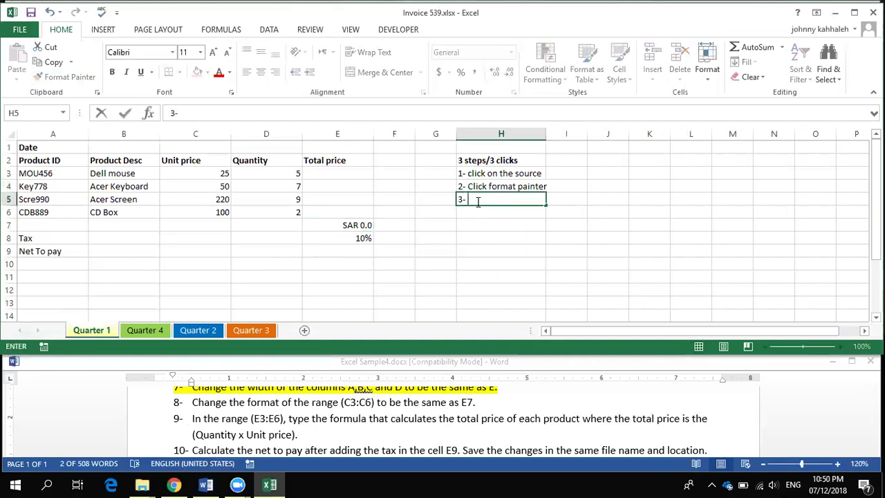
{"action": "type", "text": " Clic"}
{"action": "type", "text": "ick on th"}
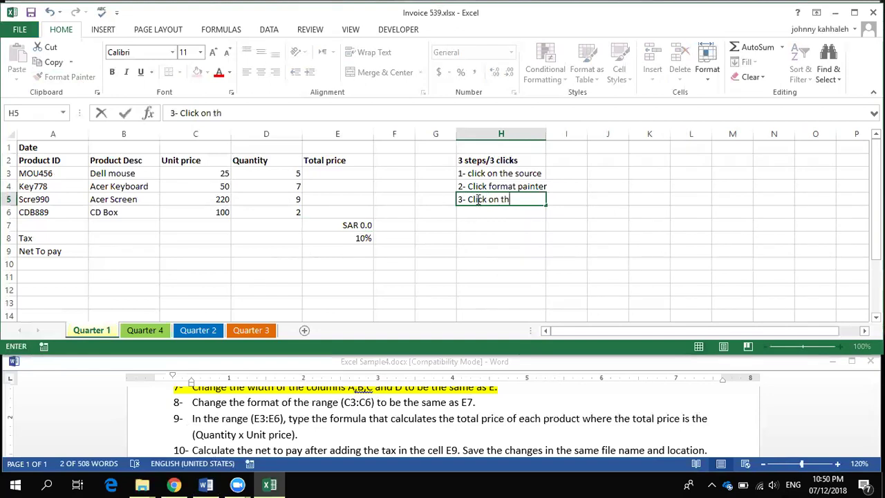
{"action": "type", "text": "e destination"}
{"action": "key", "text": "Return"}
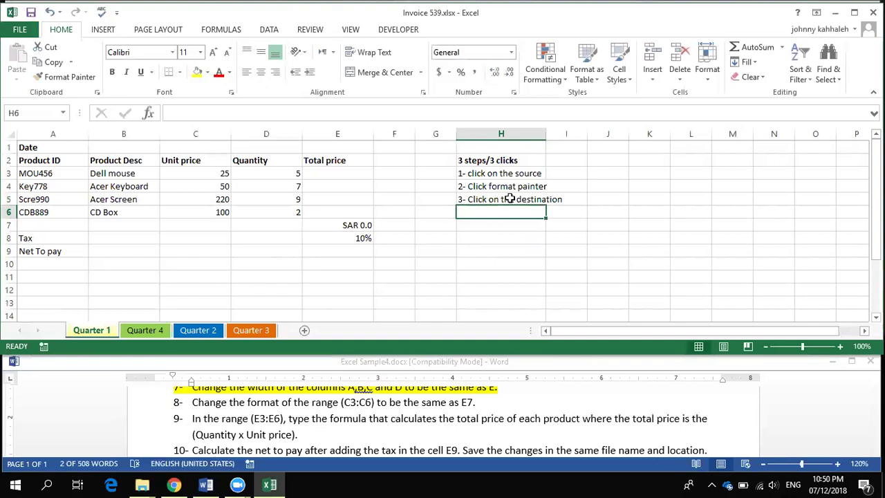
Copy the currency format of cell E7 to the unit prices in C3:C6 with Format Painter
{"action": "left_click", "coordinate": [336, 226]}
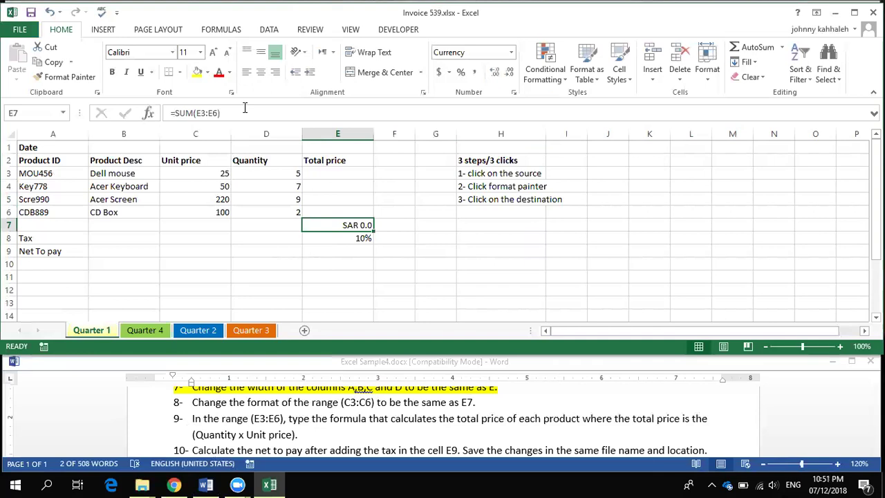
{"action": "left_click", "coordinate": [69, 77]}
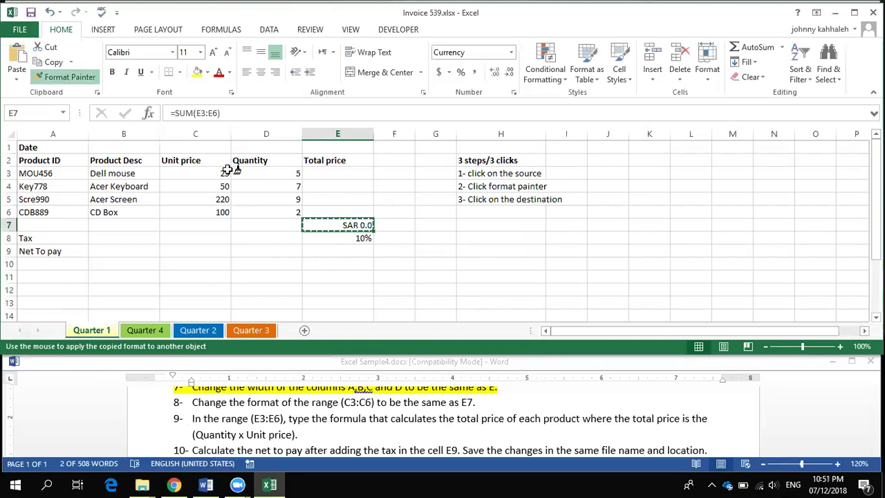
{"action": "left_click_drag", "start_coordinate": [213, 170], "coordinate": [210, 208]}
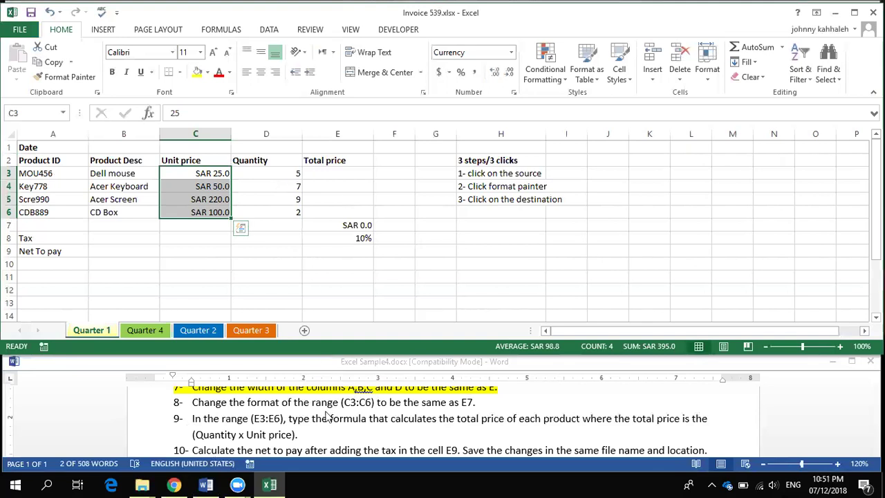
Highlight instruction 8, about the format of range C3:C6, in yellow in the Word document
{"action": "left_click", "coordinate": [266, 404]}
{"action": "triple_click", "coordinate": [266, 402]}
{"action": "left_click", "coordinate": [315, 379]}
Clear the Format Painter notes from cells H2 to H5 of the Quarter 1 sheet
{"action": "left_click", "coordinate": [475, 152]}
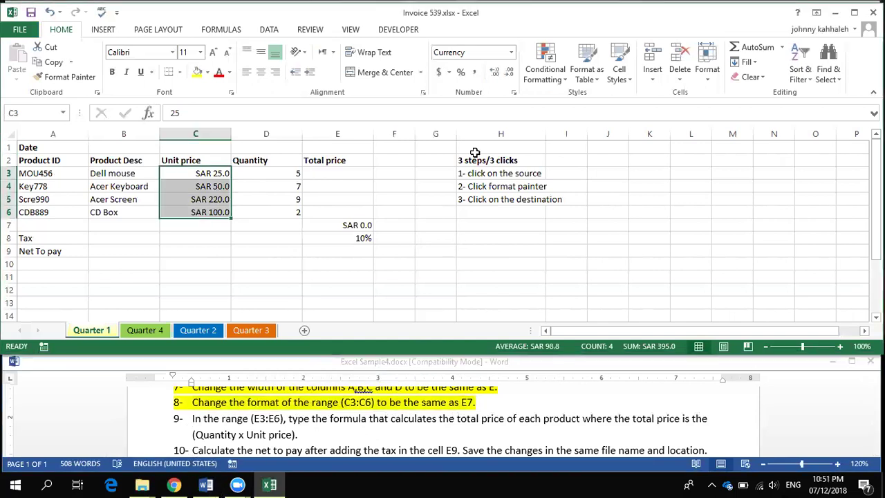
{"action": "left_click_drag", "start_coordinate": [475, 153], "coordinate": [470, 195]}
{"action": "key", "text": "Delete"}
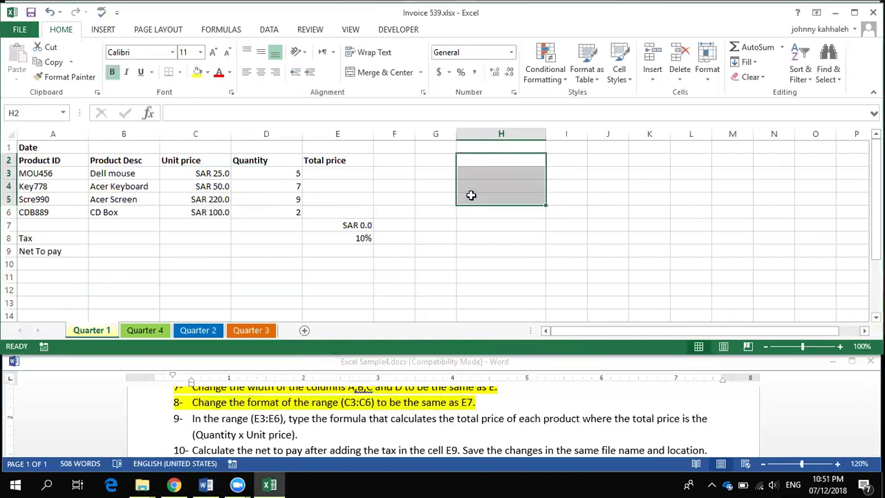
Enter the formula =D3*C3 in cell E3 of the Quarter 1 sheet to calculate the Dell mouse's total price
{"action": "left_click", "coordinate": [266, 441]}
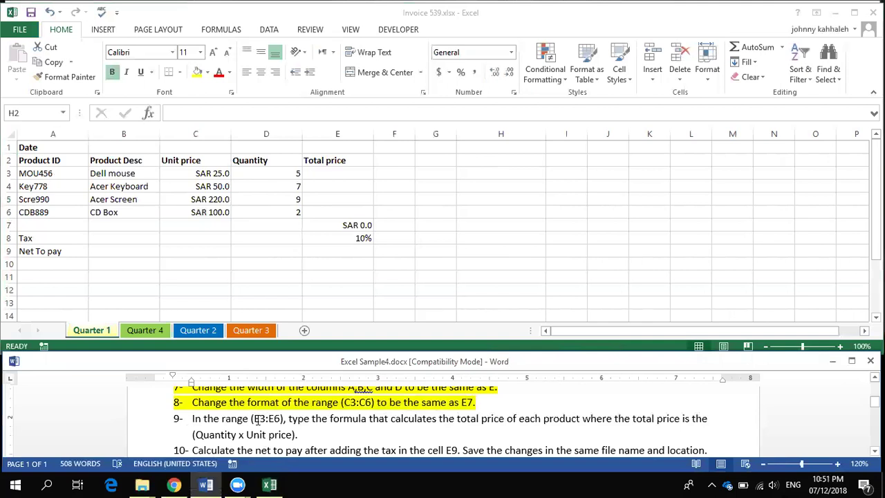
{"action": "triple_click", "coordinate": [256, 419]}
{"action": "left_click", "coordinate": [333, 172]}
{"action": "left_click_drag", "start_coordinate": [332, 172], "coordinate": [329, 213]}
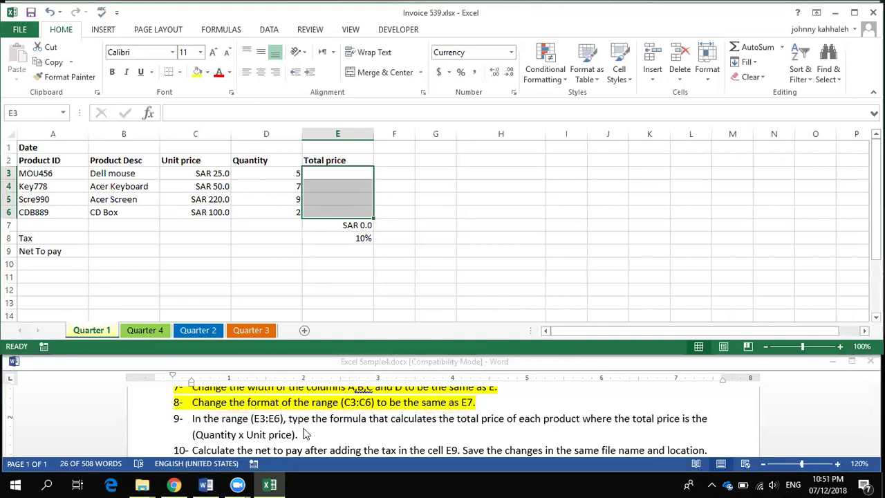
{"action": "left_click", "coordinate": [337, 199]}
{"action": "left_click", "coordinate": [338, 174]}
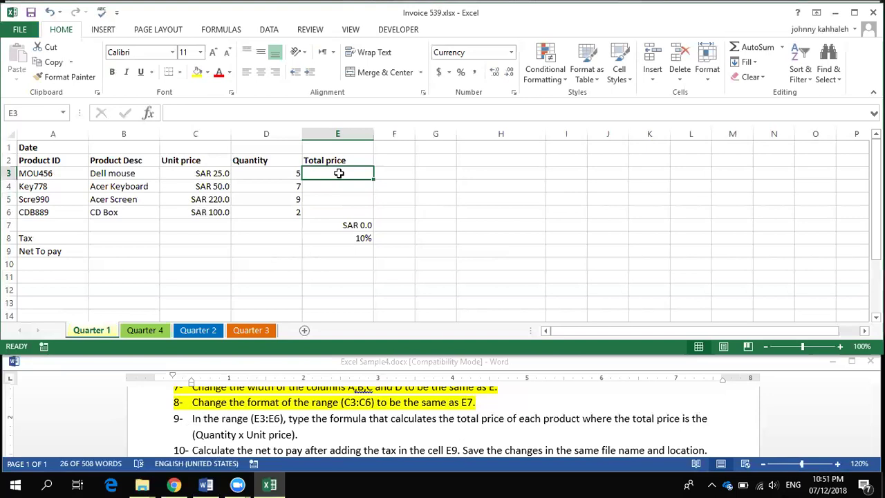
{"action": "type", "text": "="}
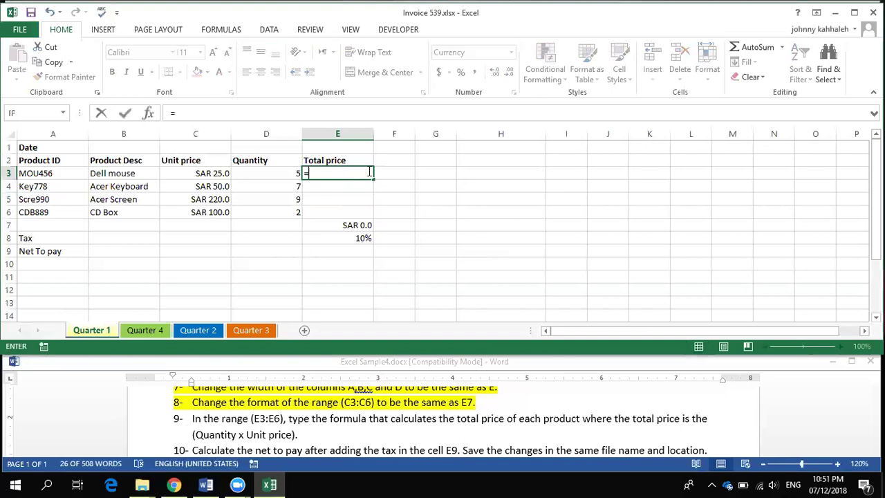
{"action": "left_click", "coordinate": [247, 173]}
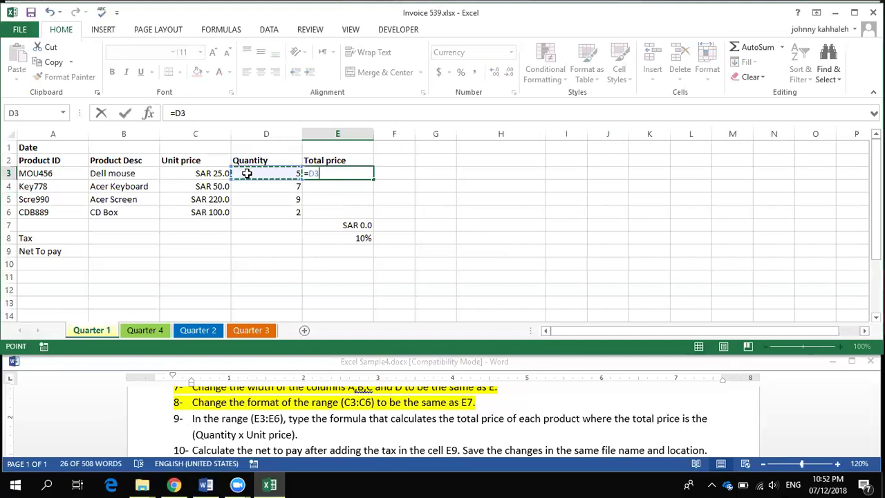
{"action": "type", "text": "*"}
{"action": "left_click", "coordinate": [212, 172]}
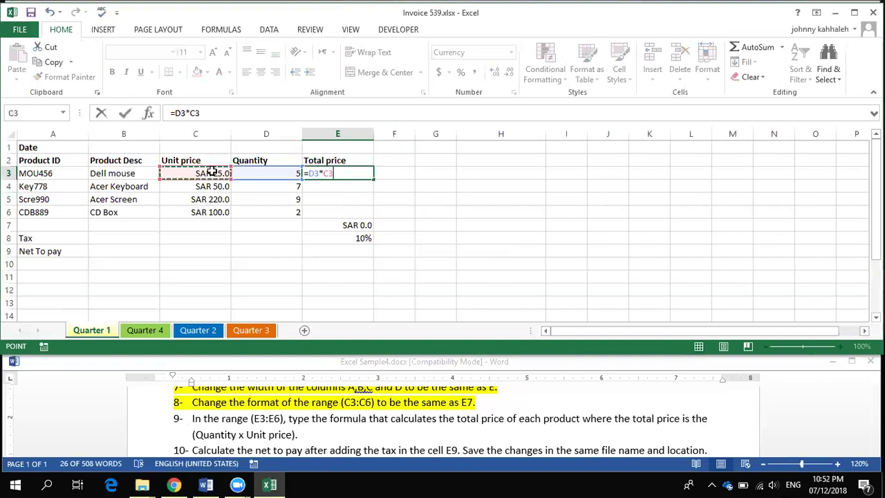
{"action": "key", "text": "Return"}
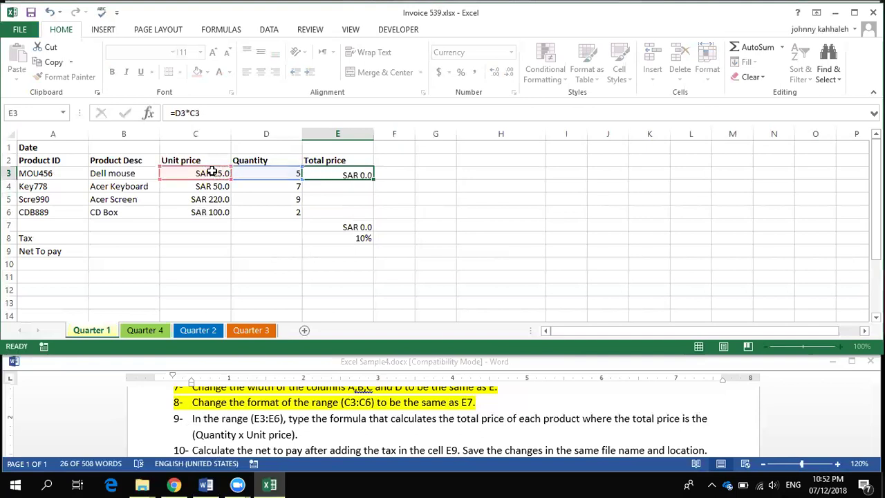
Review the total price formula in E3 and fill it down through cell E6
{"action": "left_click", "coordinate": [326, 172]}
{"action": "left_click", "coordinate": [304, 113]}
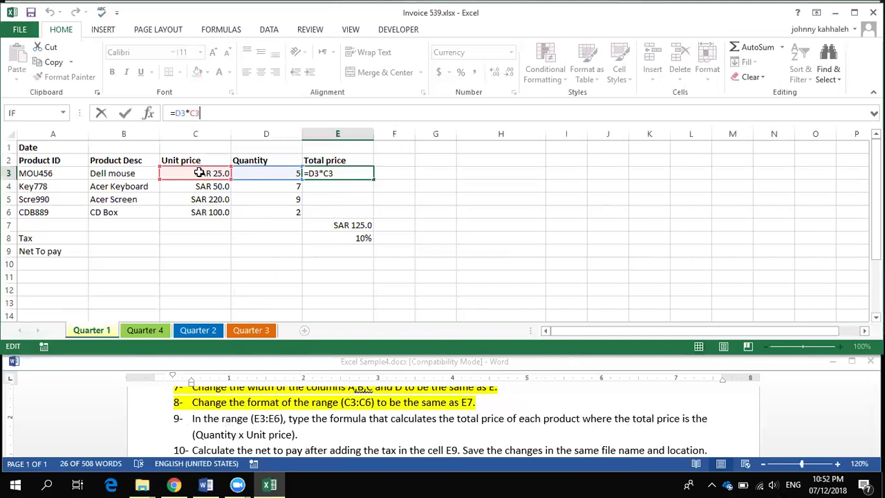
{"action": "key", "text": "Return"}
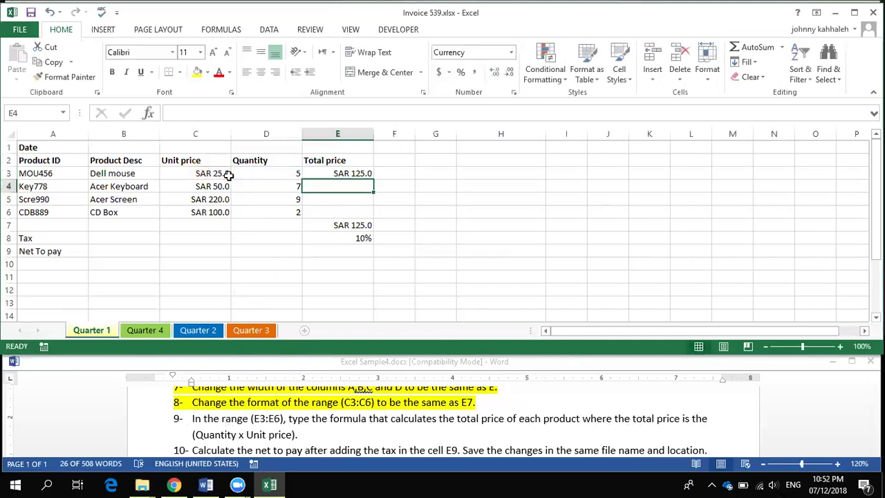
{"action": "left_click", "coordinate": [354, 171]}
{"action": "left_click_drag", "start_coordinate": [372, 180], "coordinate": [367, 216]}
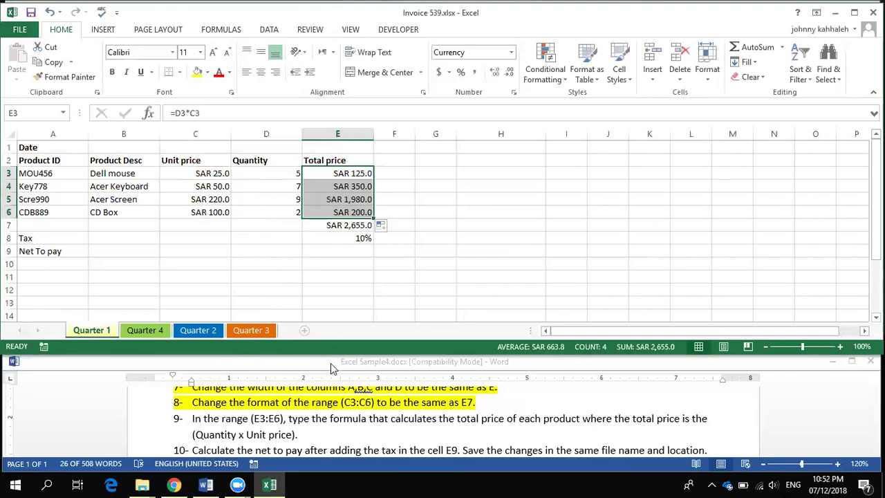
Highlight instruction 9, about the total price formula in range E3:E6, in yellow in the Word document
{"action": "triple_click", "coordinate": [314, 420]}
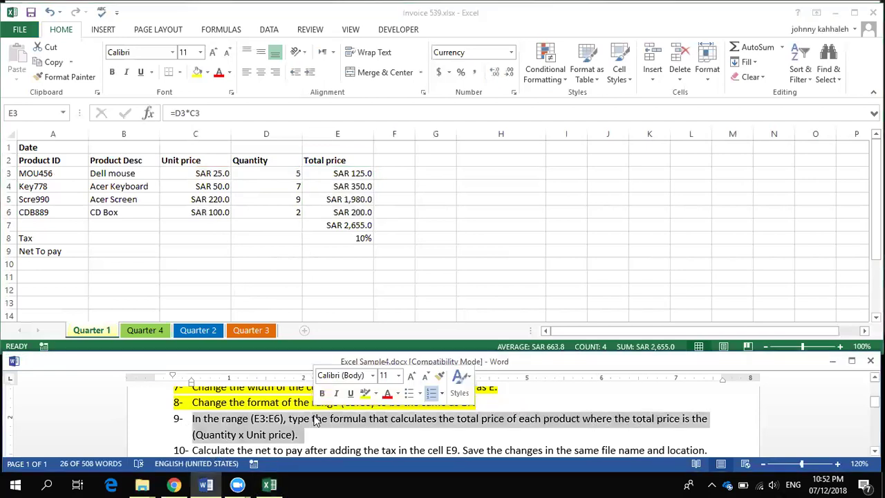
{"action": "left_click", "coordinate": [365, 392]}
{"action": "left_click", "coordinate": [327, 450]}
{"action": "scroll", "coordinate": [328, 450], "scroll_direction": "down", "scroll_amount": 1}
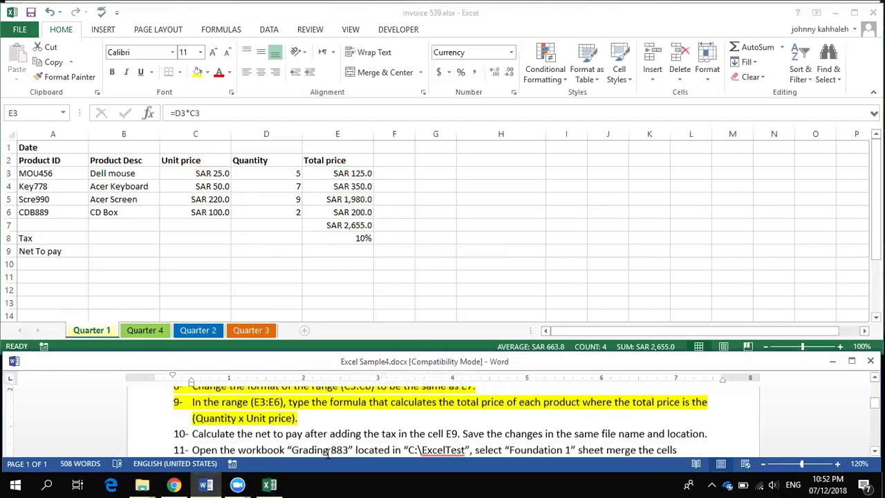
Add the note headings "Tax" in cell H2 and "discount" in cell I2 of the Quarter 1 sheet
{"action": "triple_click", "coordinate": [236, 400]}
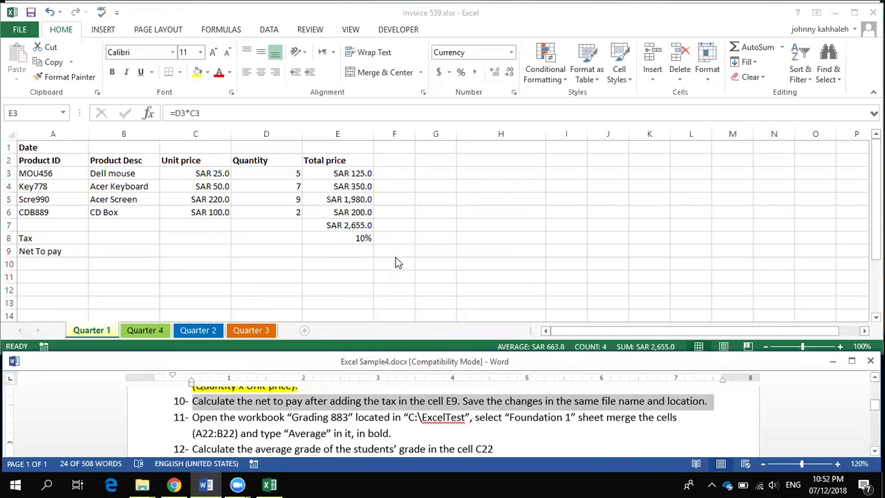
{"action": "left_click", "coordinate": [354, 251]}
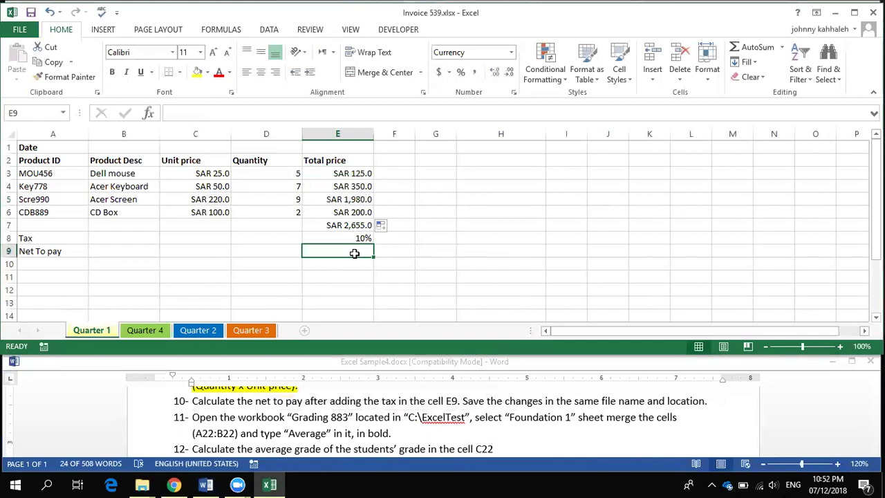
{"action": "left_click", "coordinate": [510, 172]}
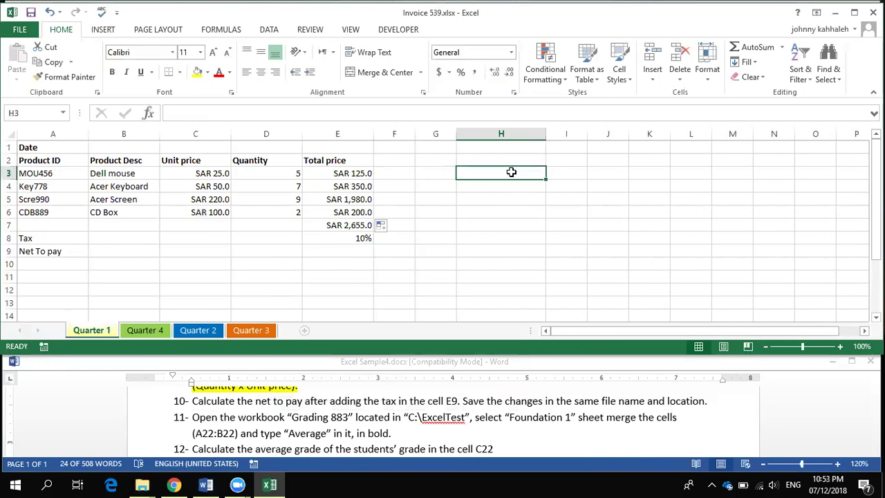
{"action": "left_click", "coordinate": [510, 161]}
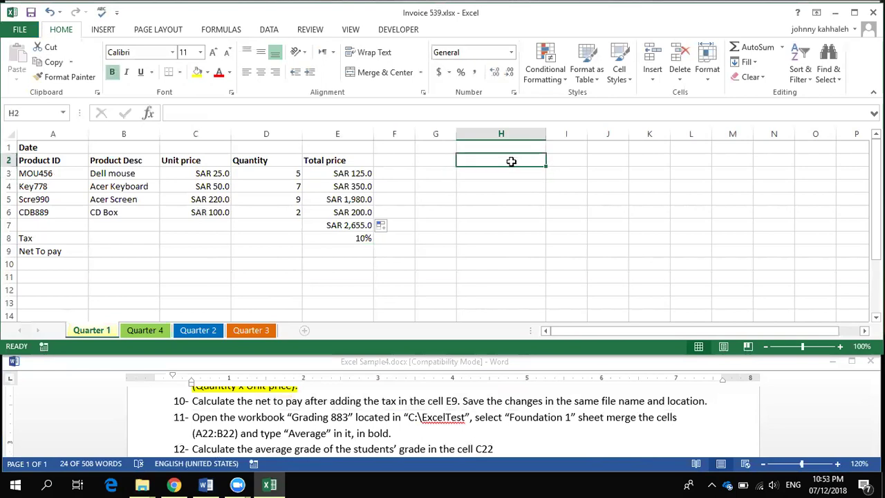
{"action": "type", "text": "Tax"}
{"action": "key", "text": "Return"}
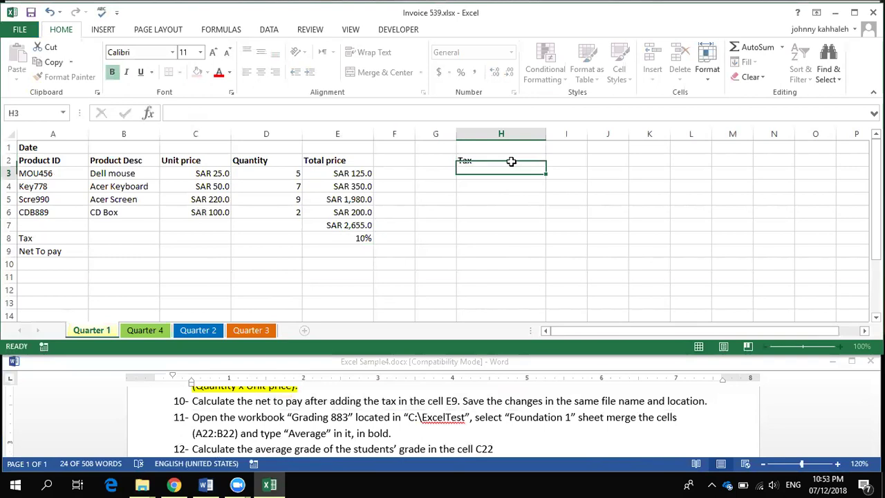
{"action": "left_click", "coordinate": [559, 160]}
{"action": "type", "text": "d"}
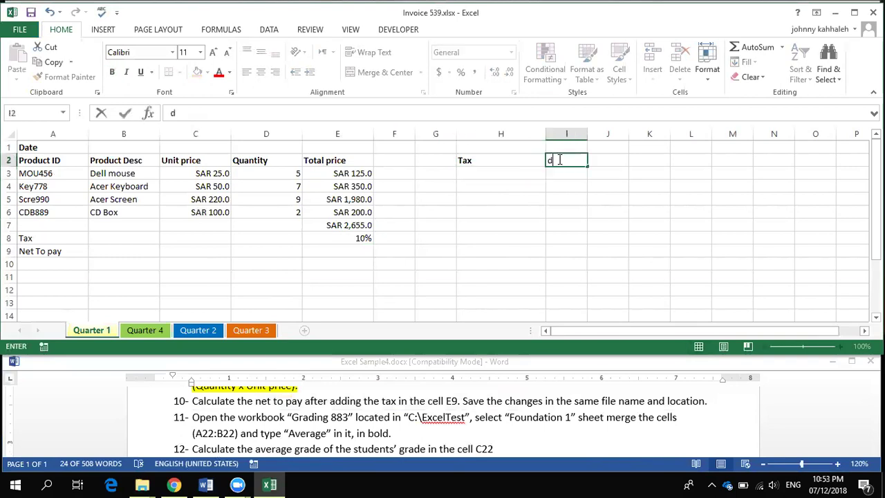
{"action": "type", "text": "discount"}
{"action": "key", "text": "Return"}
Enter 5 in cell G2 and an equals sign in cell G3 beside the notes
{"action": "left_click", "coordinate": [435, 160]}
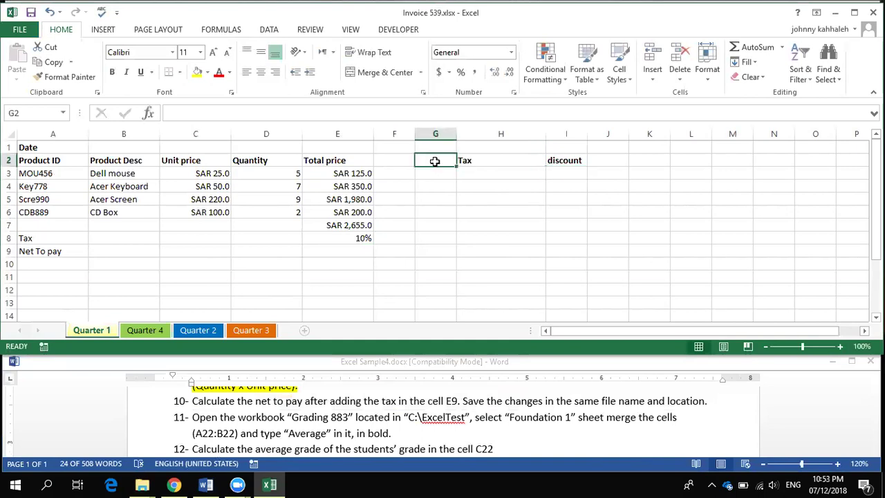
{"action": "type", "text": "5"}
{"action": "key", "text": "Return"}
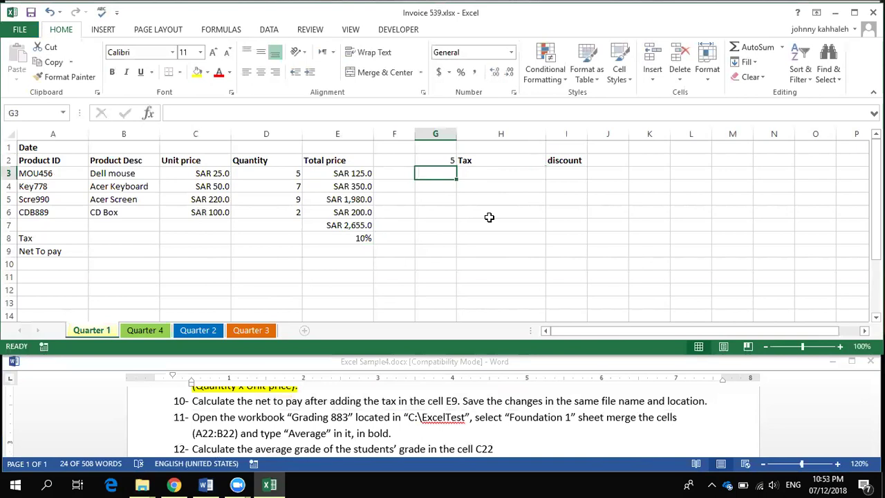
{"action": "left_click", "coordinate": [489, 174]}
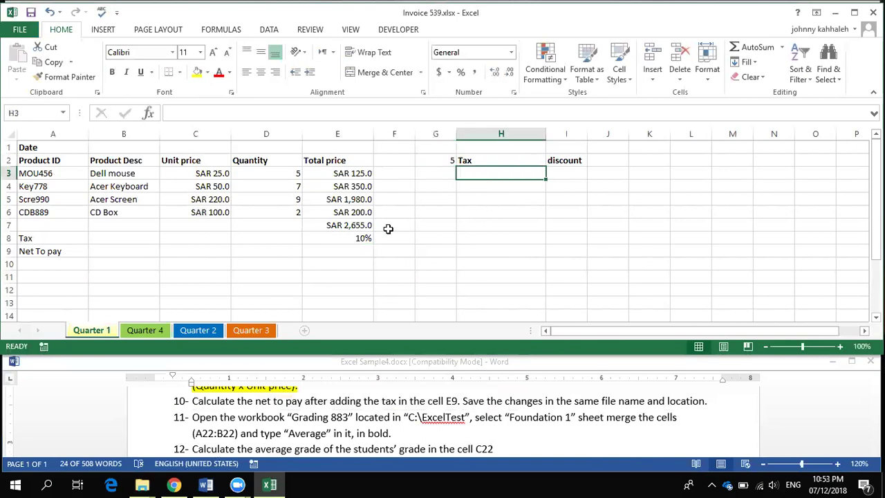
{"action": "left_click", "coordinate": [441, 171]}
{"action": "type", "text": "="}
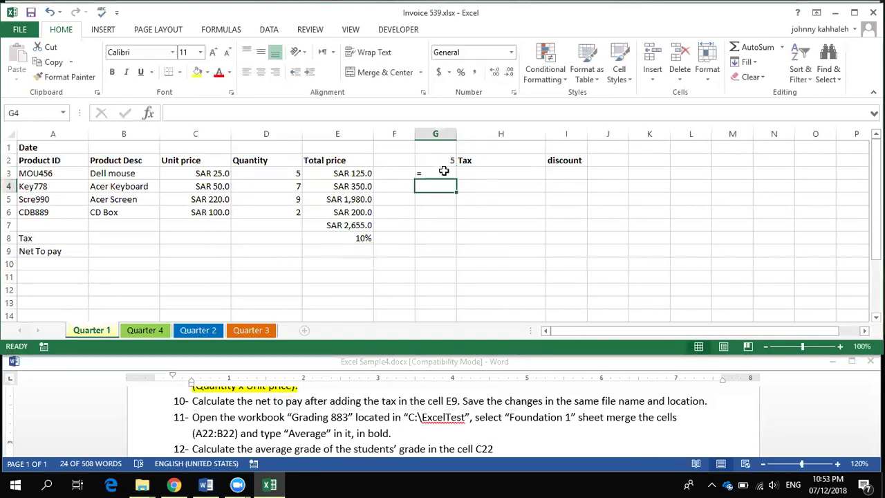
{"action": "key", "text": "Tab"}
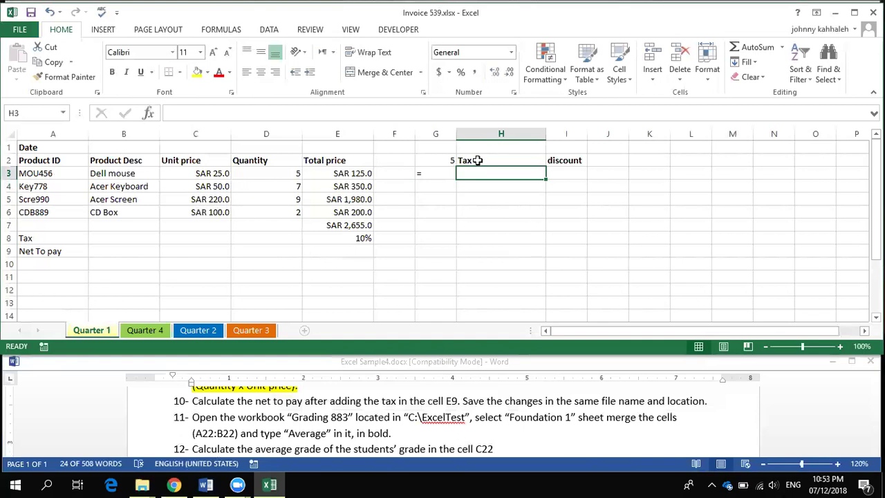
Write the tax formula pattern down cells H3 to H7 as Amount, +, Amount, *, %
{"action": "type", "text": "Am"}
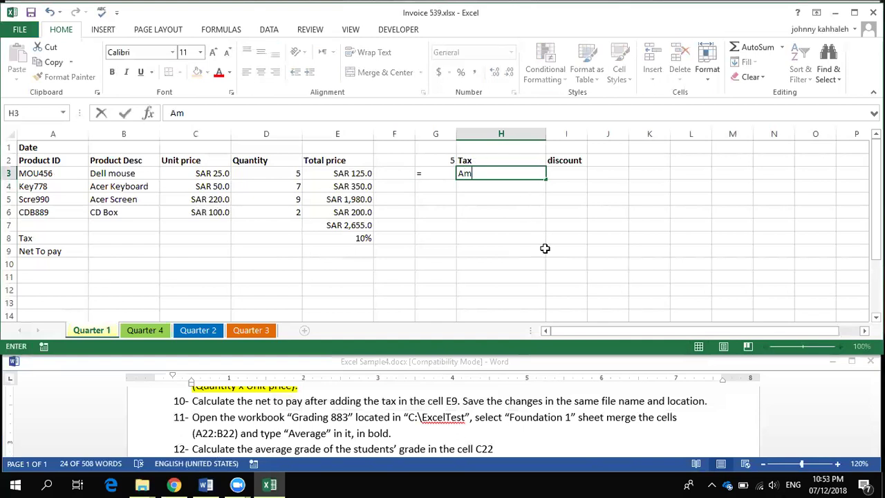
{"action": "type", "text": "ount"}
{"action": "key", "text": "Return"}
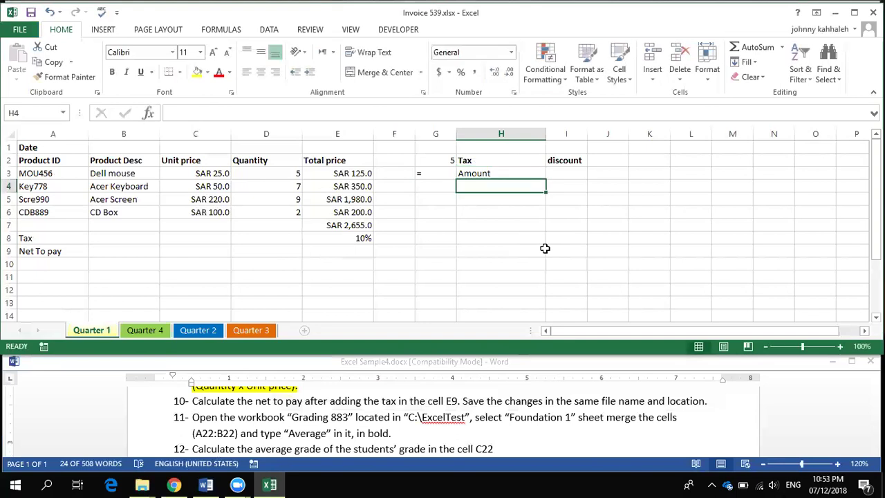
{"action": "type", "text": "+"}
{"action": "key", "text": "Return"}
{"action": "type", "text": "Amount"}
{"action": "key", "text": "Return"}
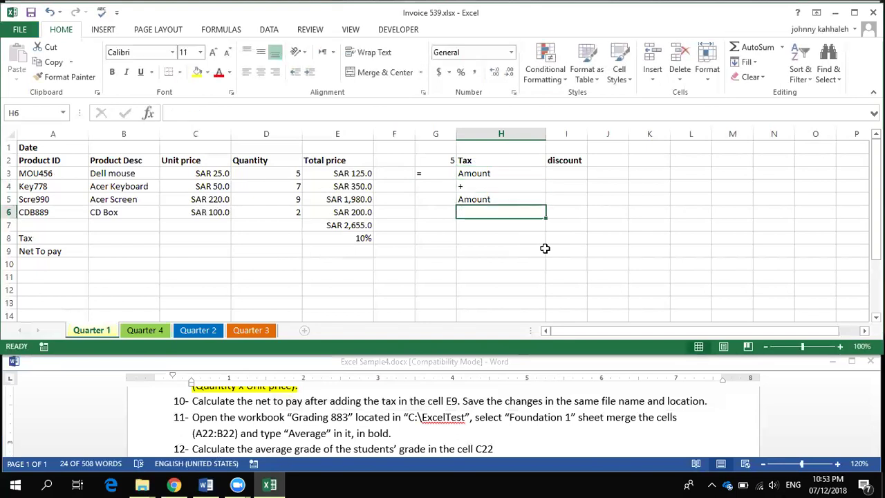
{"action": "type", "text": "*"}
{"action": "key", "text": "Return"}
{"action": "type", "text": "%"}
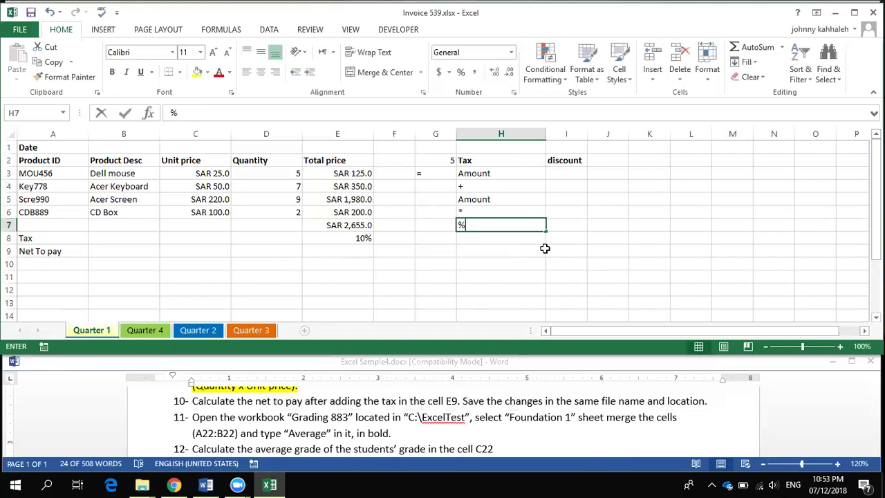
{"action": "key", "text": "Return"}
{"action": "left_click_drag", "start_coordinate": [487, 177], "coordinate": [484, 221]}
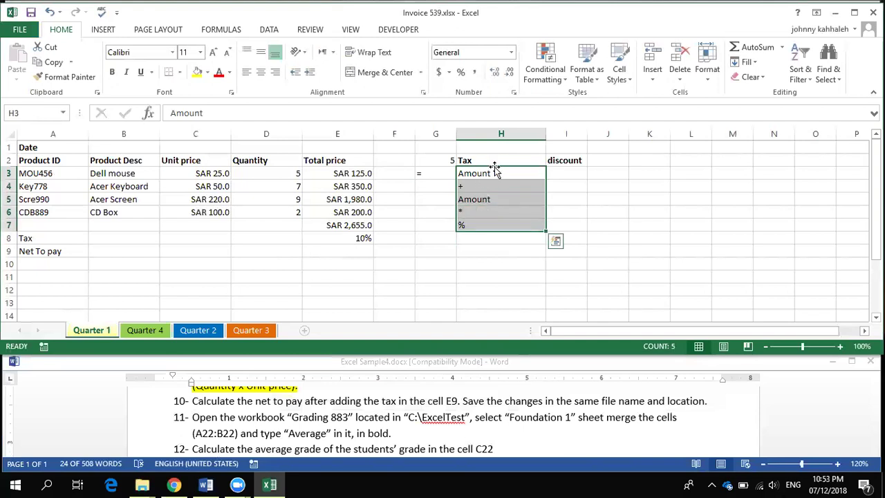
{"action": "left_click", "coordinate": [561, 172]}
{"action": "left_click_drag", "start_coordinate": [525, 173], "coordinate": [526, 225]}
{"action": "left_click", "coordinate": [512, 173]}
{"action": "key", "text": "Down"}
{"action": "key", "text": "Down"}
{"action": "key", "text": "Down"}
{"action": "key", "text": "Down"}
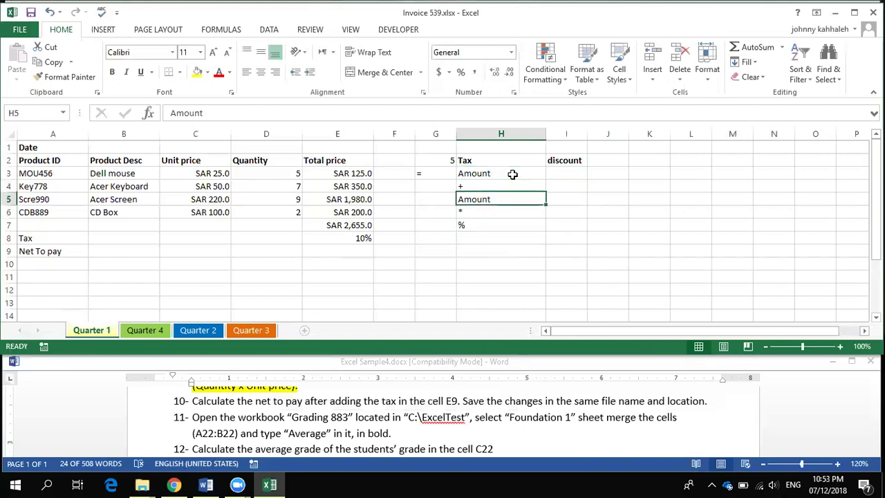
Copy the formula pattern from H3:H7 to I3:I7 under discount and replace the operator in I4 with a minus sign
{"action": "left_click", "coordinate": [513, 174]}
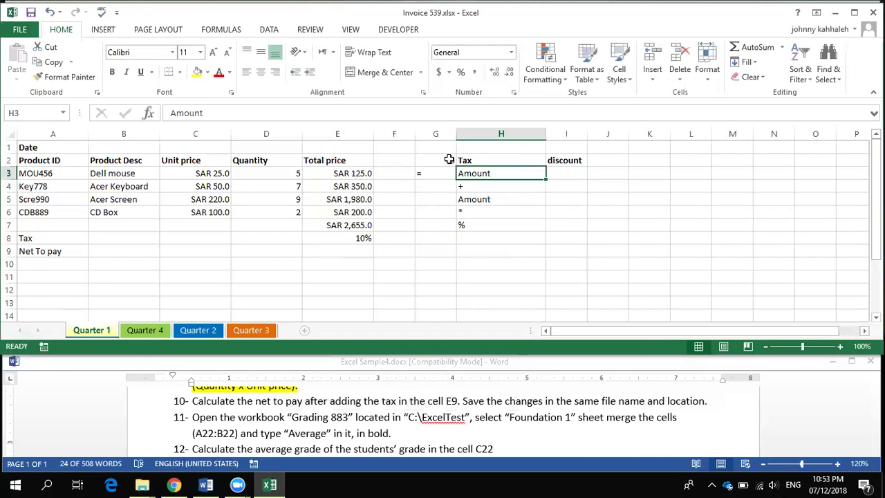
{"action": "left_click", "coordinate": [484, 222], "text": "shift"}
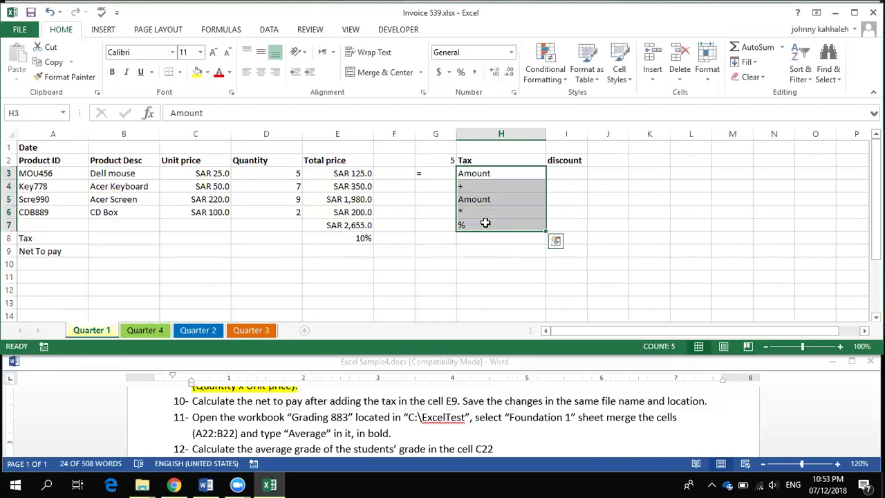
{"action": "key", "text": "ctrl+c"}
{"action": "left_click", "coordinate": [564, 173]}
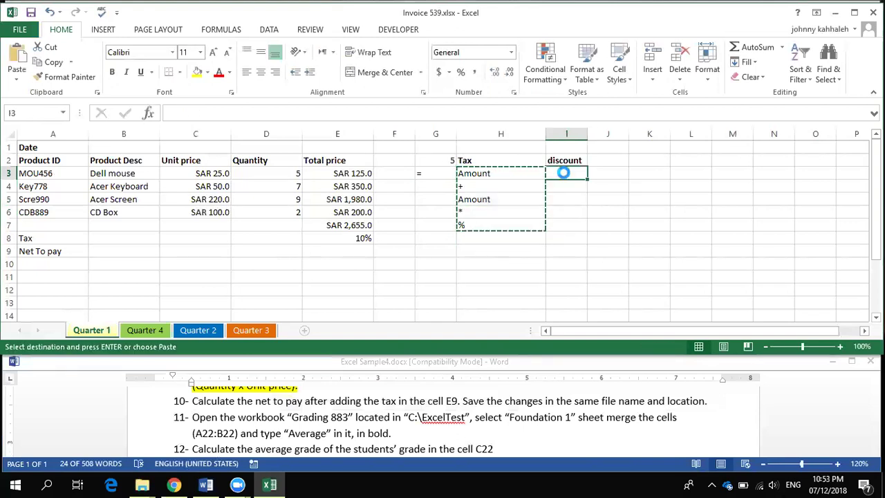
{"action": "key", "text": "ctrl+v"}
{"action": "left_click", "coordinate": [563, 185]}
{"action": "type", "text": "-"}
{"action": "key", "text": "Return"}
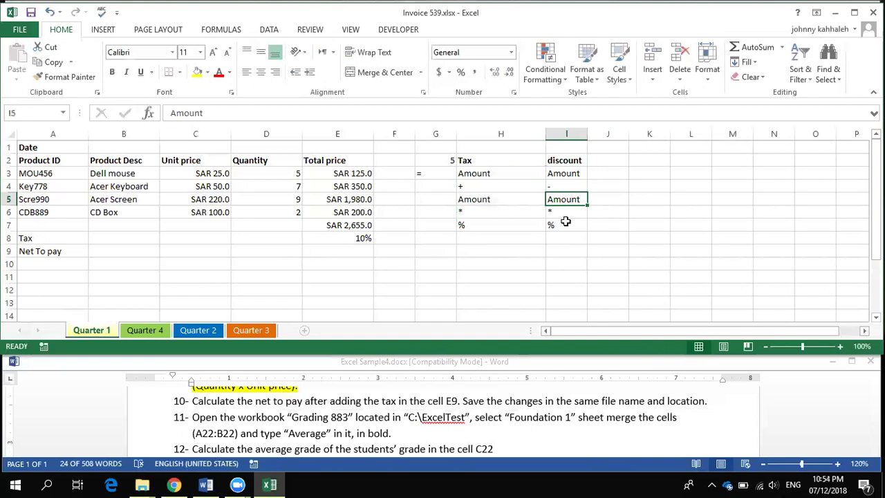
Review the tax and discount formula notes in G1:I8 against the invoice amounts, the total in E7 and the tax rate in E8
{"action": "left_click_drag", "start_coordinate": [436, 148], "coordinate": [579, 233]}
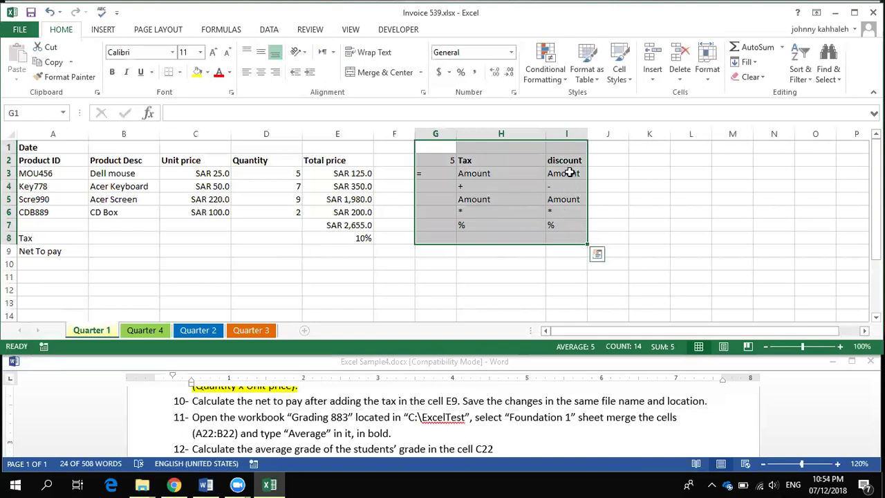
{"action": "left_click", "coordinate": [353, 248]}
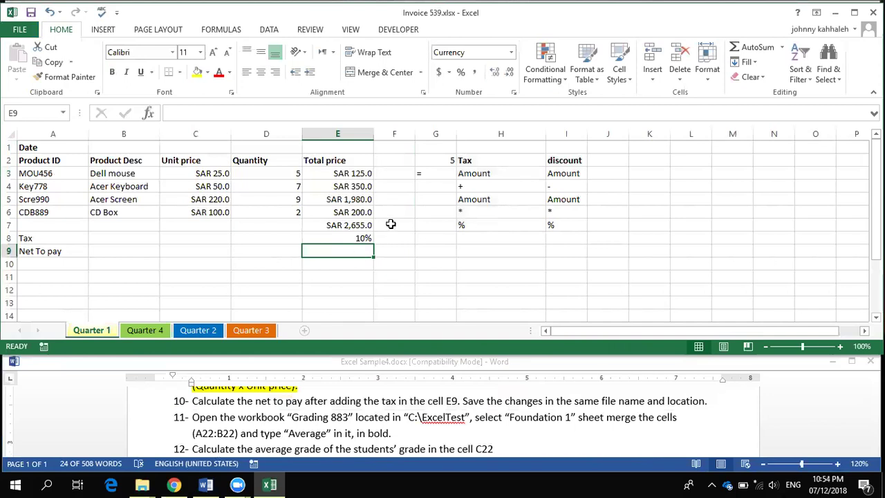
{"action": "left_click", "coordinate": [359, 225]}
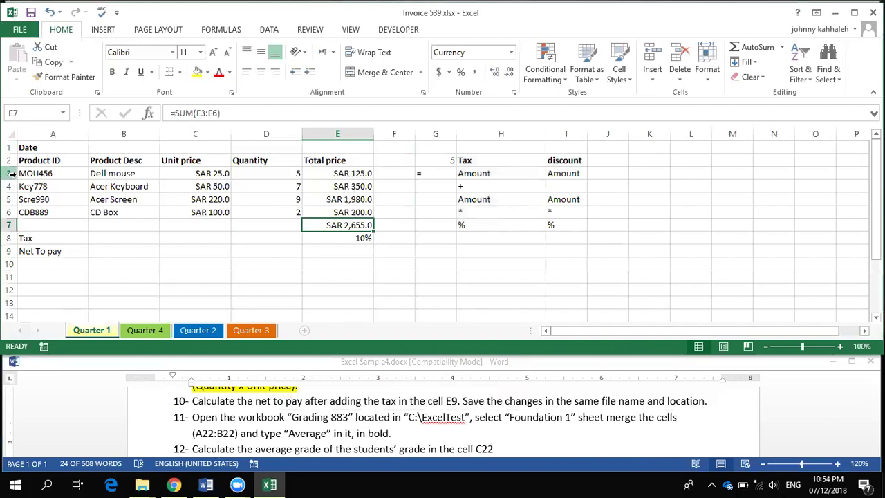
{"action": "left_click_drag", "start_coordinate": [28, 147], "coordinate": [371, 262]}
{"action": "left_click", "coordinate": [358, 227]}
{"action": "left_click_drag", "start_coordinate": [346, 173], "coordinate": [339, 211]}
{"action": "left_click", "coordinate": [339, 228]}
{"action": "left_click", "coordinate": [355, 238]}
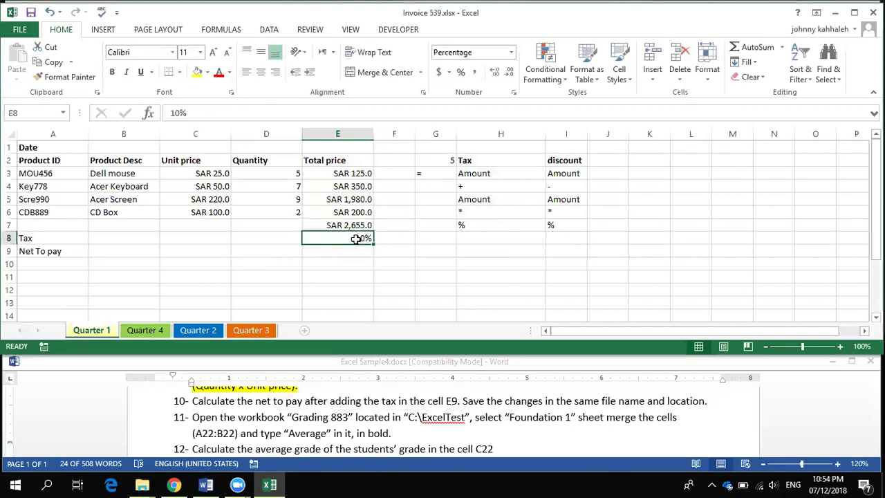
{"action": "left_click", "coordinate": [359, 226]}
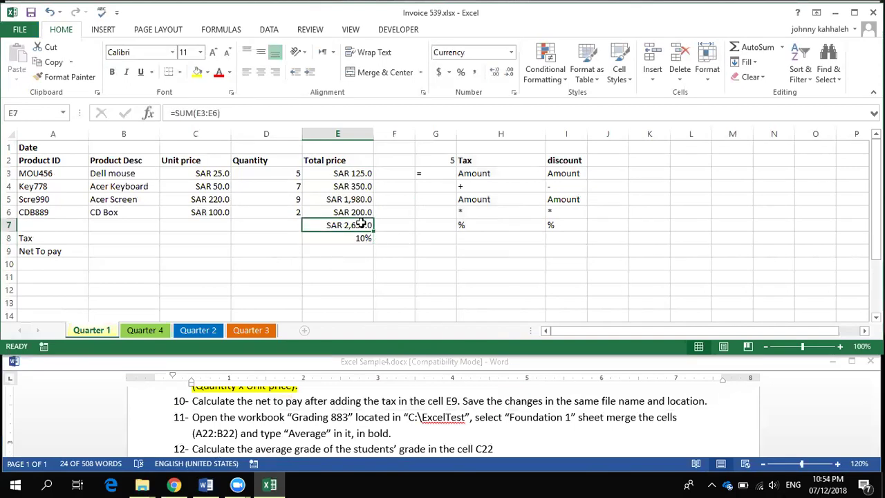
Calculate the net to pay in cell E9 with the formula =E7+E7*E8
{"action": "left_click", "coordinate": [347, 249]}
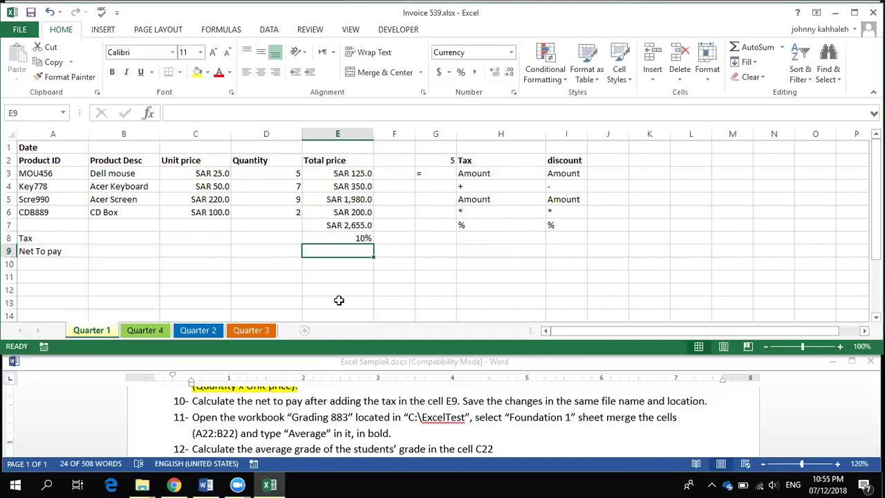
{"action": "type", "text": "="}
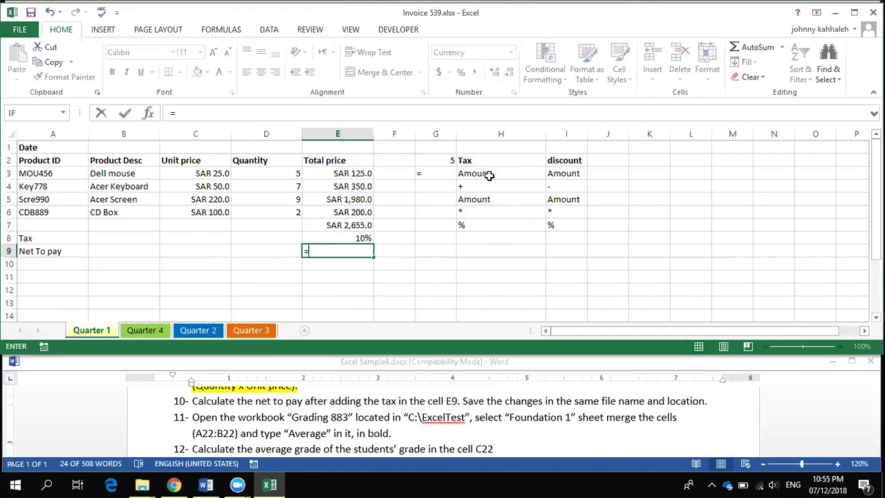
{"action": "left_click", "coordinate": [358, 225]}
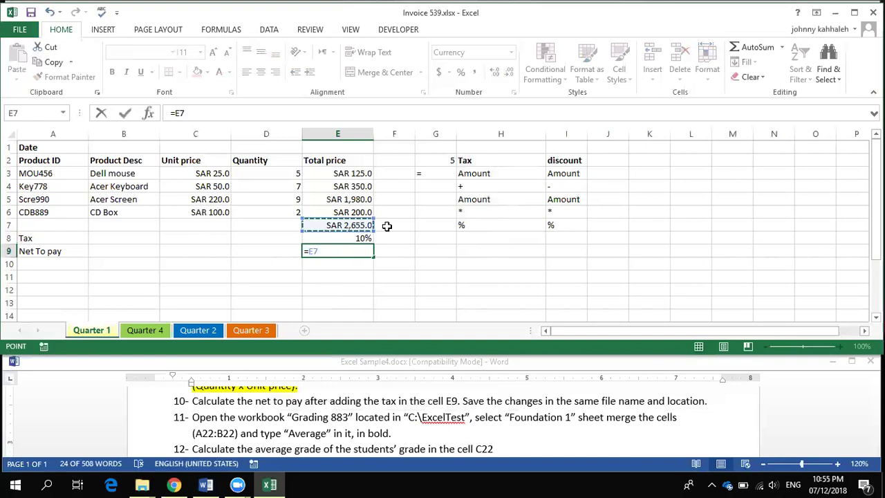
{"action": "type", "text": "+"}
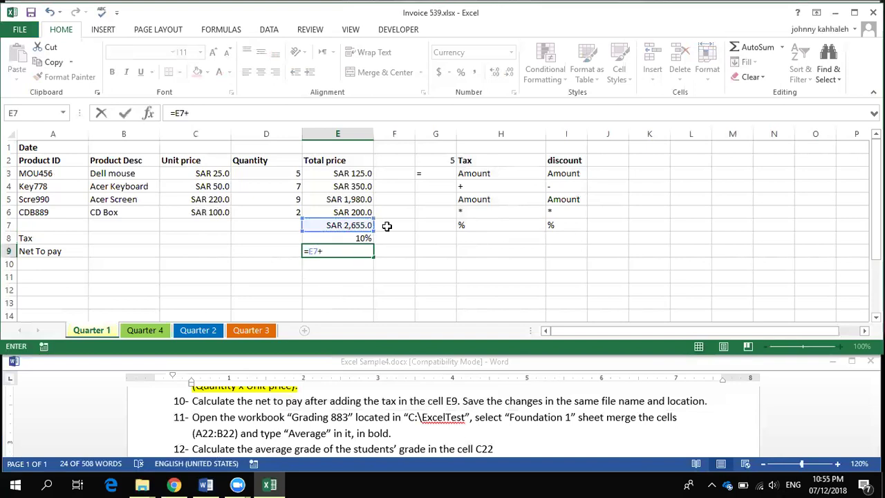
{"action": "left_click", "coordinate": [351, 224]}
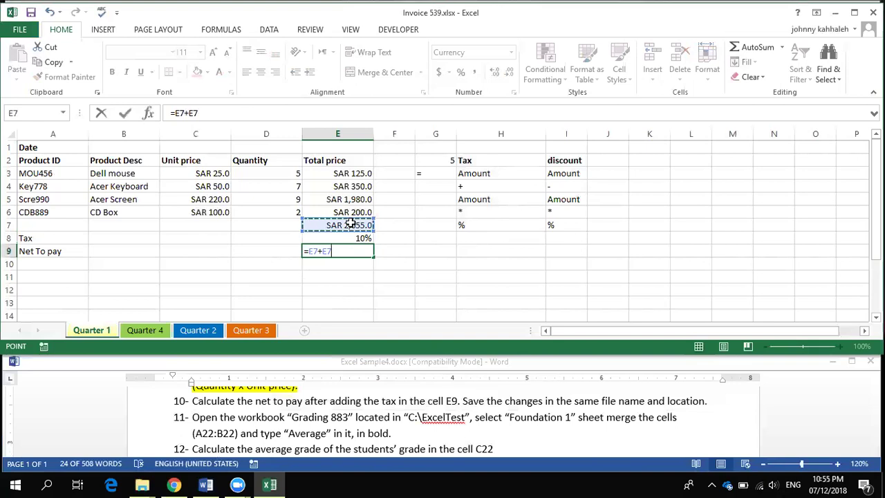
{"action": "type", "text": "*"}
{"action": "left_click", "coordinate": [351, 238]}
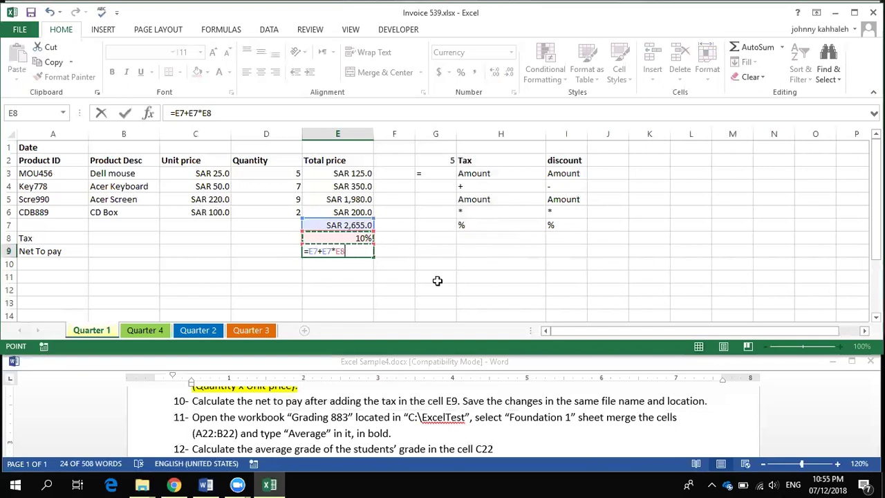
{"action": "key", "text": "Return"}
{"action": "left_click", "coordinate": [358, 252]}
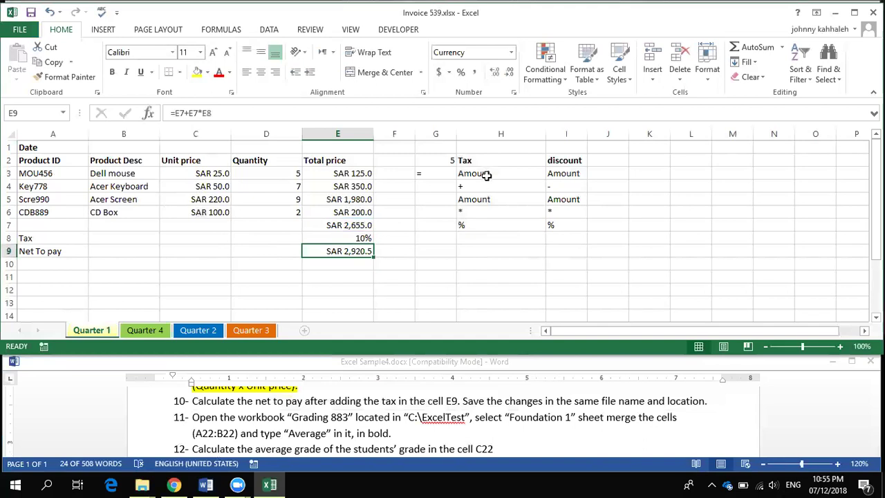
Clear the tax and discount notes from the range G1:I10
{"action": "left_click_drag", "start_coordinate": [418, 145], "coordinate": [586, 263]}
{"action": "key", "text": "Delete"}
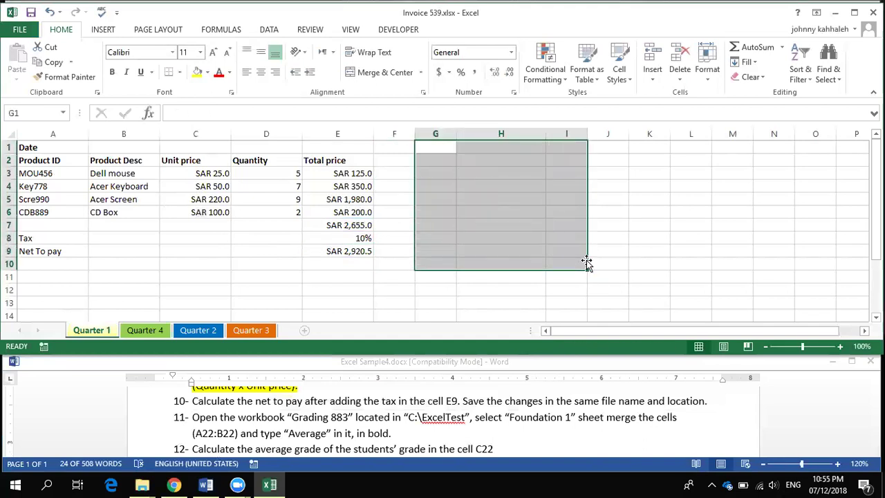
{"action": "left_click", "coordinate": [638, 252]}
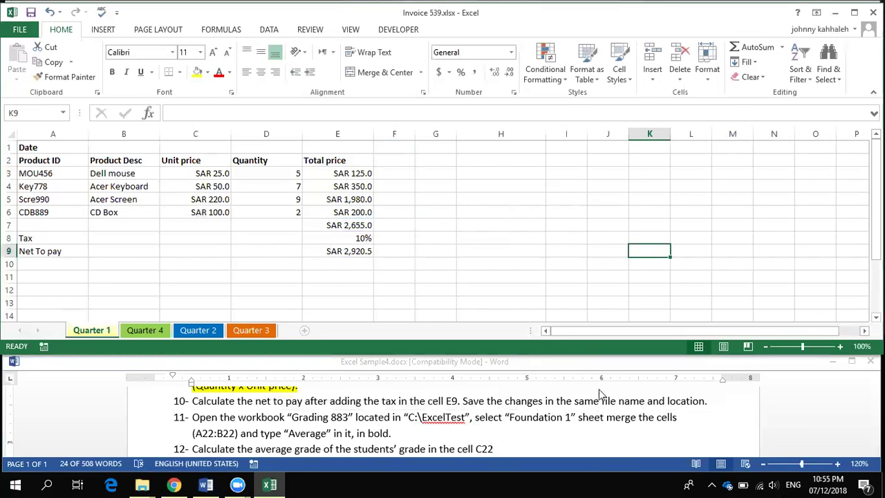
Save the Invoice 539 workbook under the same name and location and close it
{"action": "left_click", "coordinate": [19, 29]}
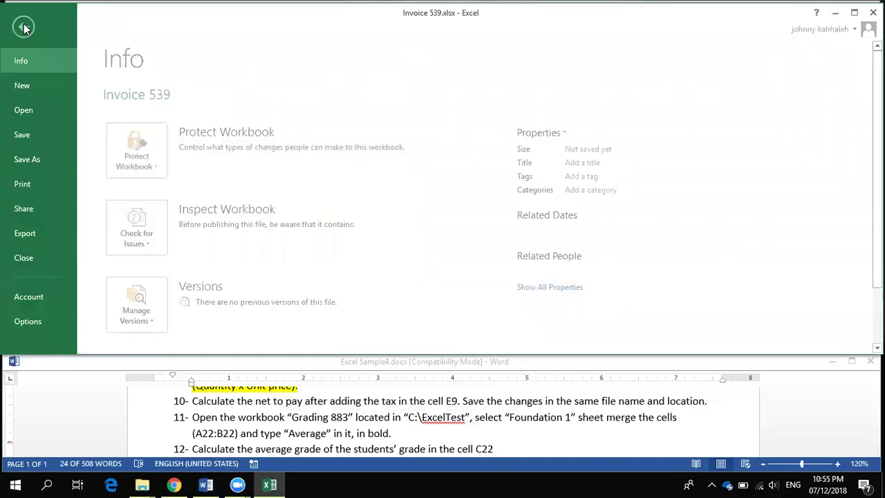
{"action": "left_click", "coordinate": [25, 134]}
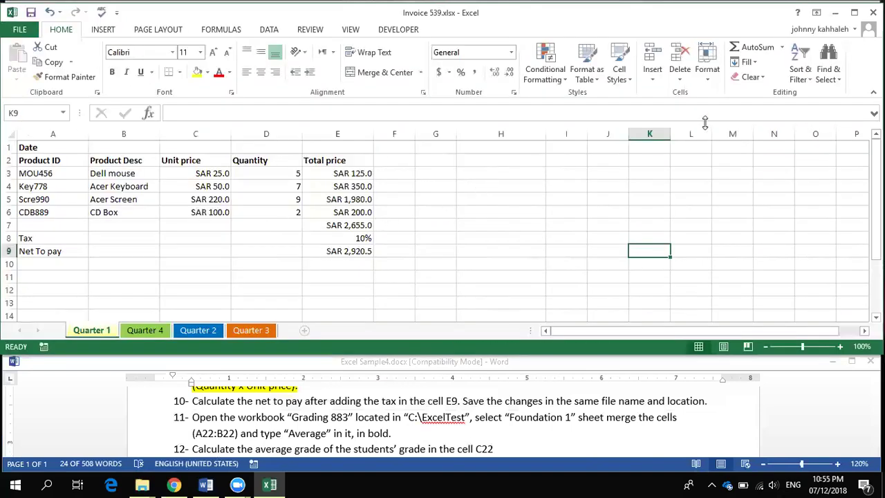
{"action": "left_click", "coordinate": [872, 13]}
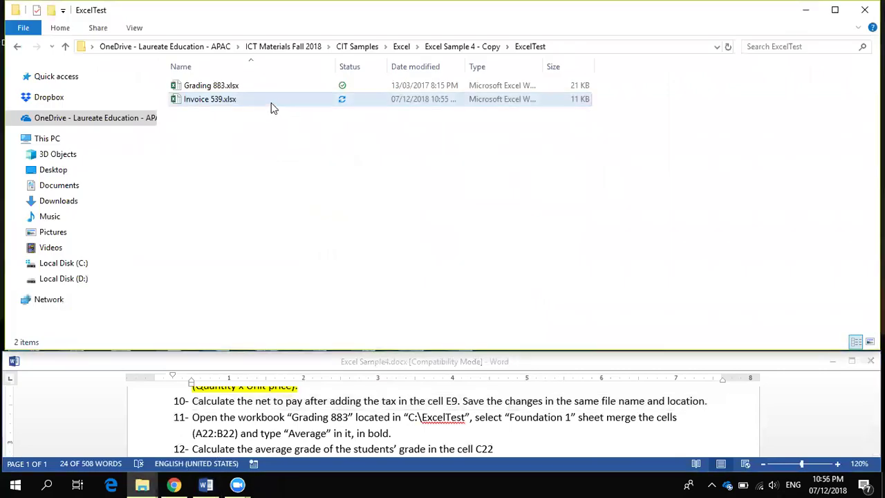
Check instruction 11 in Word, open the workbook Grading 883 from the ExcelTest folder and go to its Foundation 1 sheet
{"action": "left_click", "coordinate": [347, 414]}
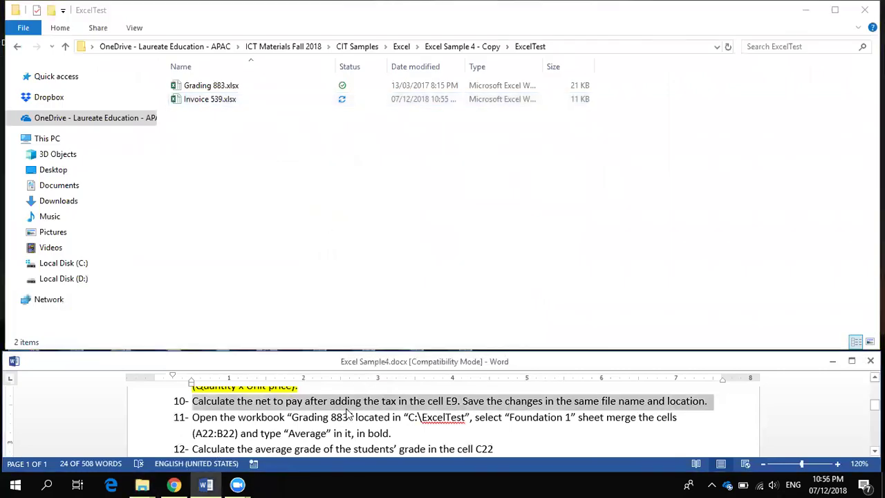
{"action": "scroll", "coordinate": [346, 411], "scroll_direction": "down", "scroll_amount": 1}
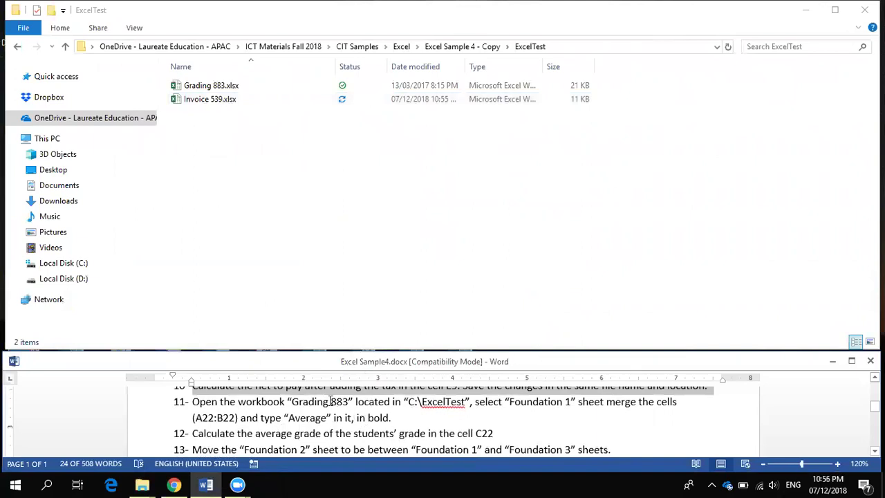
{"action": "left_click", "coordinate": [245, 86]}
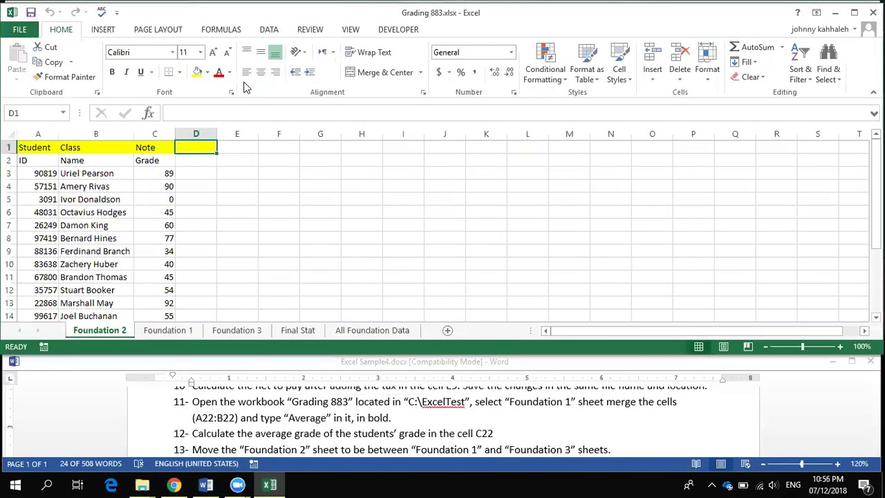
{"action": "left_click", "coordinate": [169, 330]}
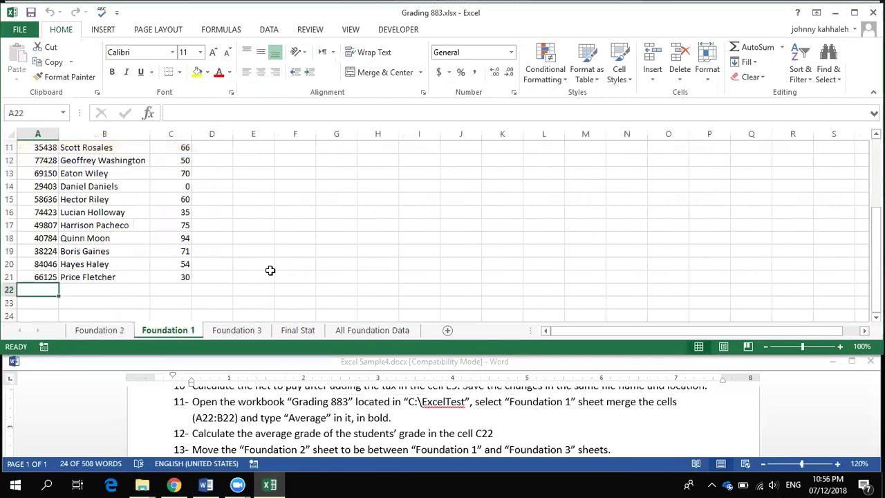
Merge and center cells A22:B22 on the Foundation 1 sheet and enter "Average" there in bold
{"action": "left_click_drag", "start_coordinate": [39, 289], "coordinate": [114, 289]}
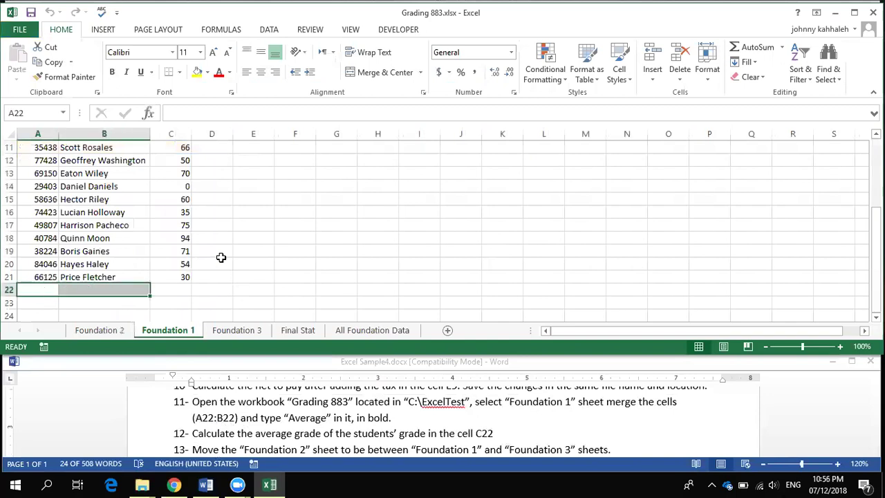
{"action": "left_click", "coordinate": [388, 72]}
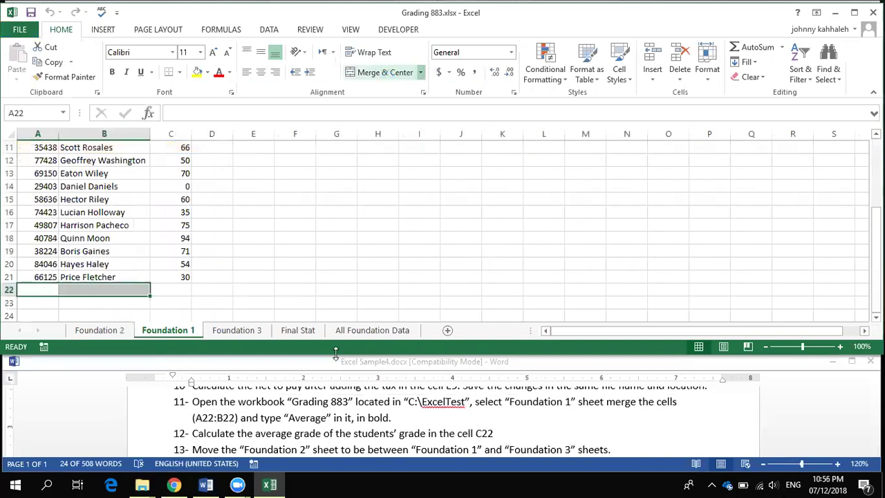
{"action": "type", "text": "Average"}
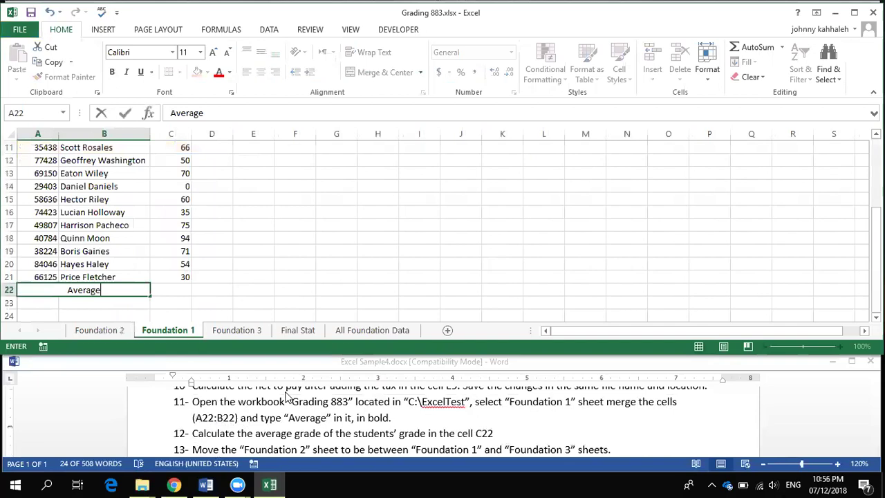
{"action": "left_click", "coordinate": [318, 302]}
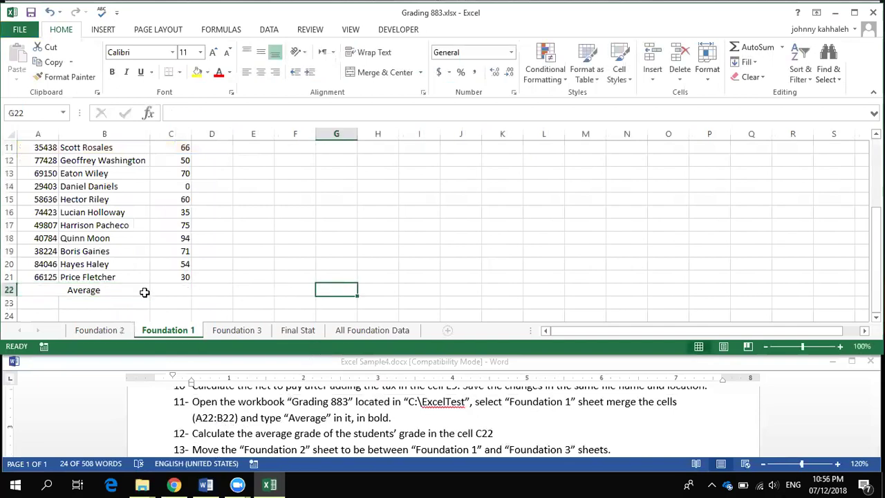
{"action": "left_click", "coordinate": [114, 290]}
{"action": "left_click", "coordinate": [112, 72]}
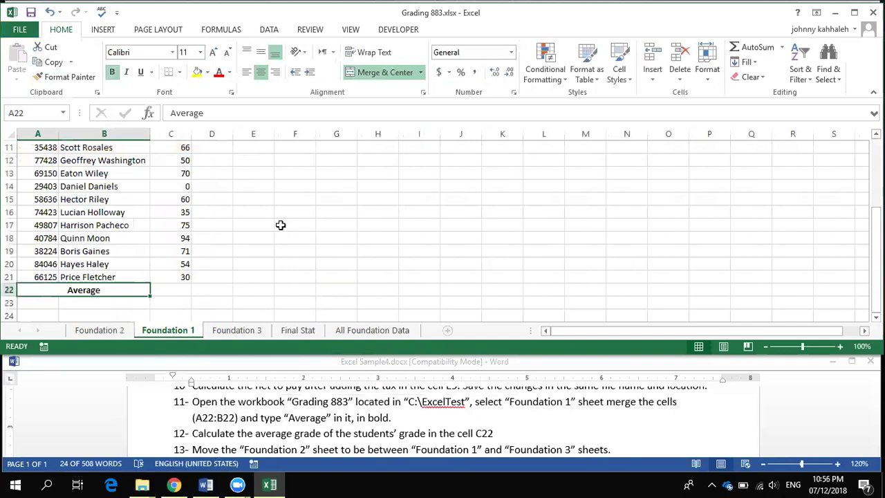
{"action": "key", "text": "ctrl+b"}
{"action": "key", "text": "ctrl+b"}
Following instruction 12, calculate the average of the students' grades in cell C22 with =AVERAGE(C2:C21)
{"action": "left_click", "coordinate": [277, 429]}
{"action": "scroll", "coordinate": [277, 424], "scroll_direction": "down", "scroll_amount": 1}
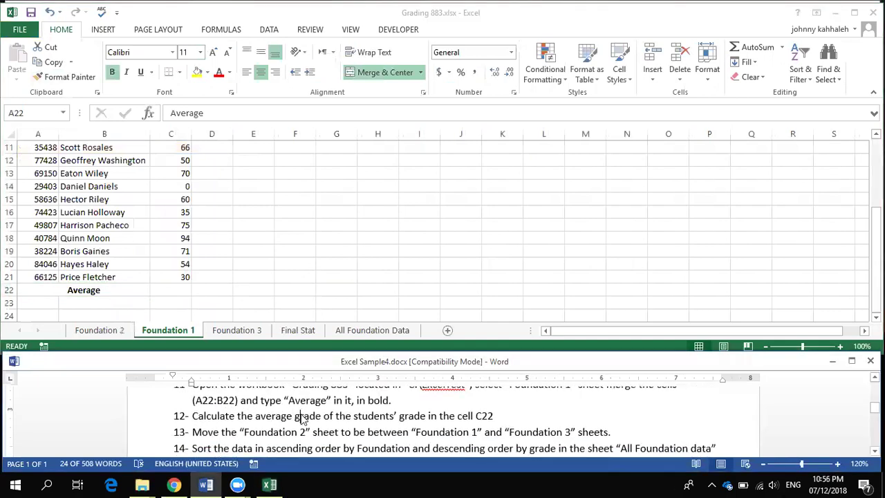
{"action": "triple_click", "coordinate": [302, 418]}
{"action": "left_click", "coordinate": [179, 291]}
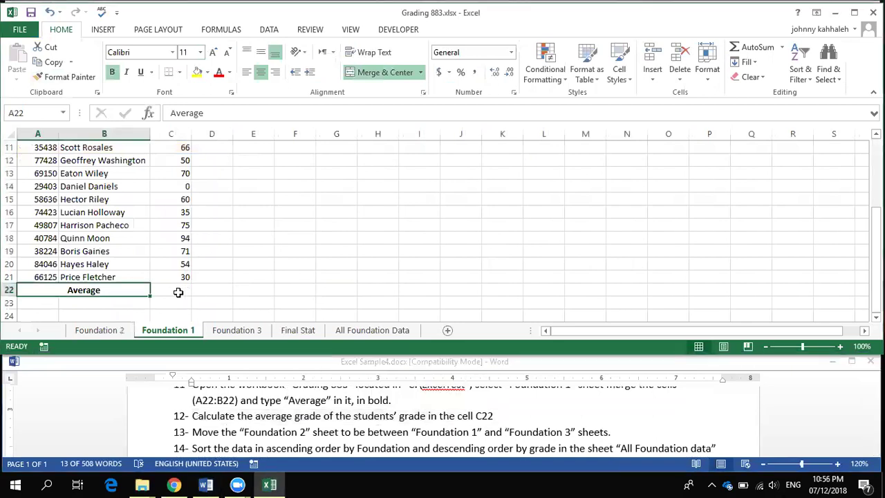
{"action": "left_click", "coordinate": [782, 47]}
{"action": "left_click", "coordinate": [766, 80]}
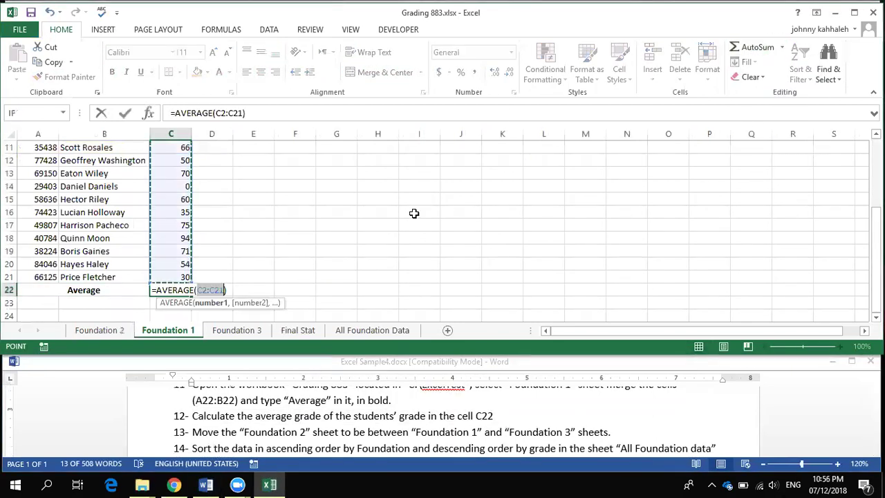
{"action": "scroll", "coordinate": [217, 181], "scroll_direction": "up", "scroll_amount": 4}
{"action": "scroll", "coordinate": [217, 182], "scroll_direction": "down", "scroll_amount": 5}
{"action": "scroll", "coordinate": [217, 182], "scroll_direction": "up", "scroll_amount": 5}
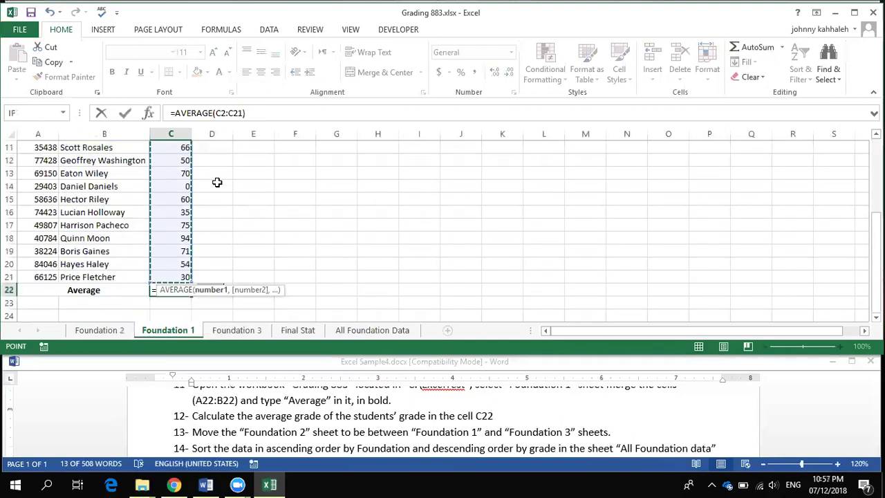
{"action": "scroll", "coordinate": [217, 182], "scroll_direction": "down", "scroll_amount": 3}
{"action": "scroll", "coordinate": [217, 182], "scroll_direction": "down", "scroll_amount": 2}
{"action": "key", "text": "Return"}
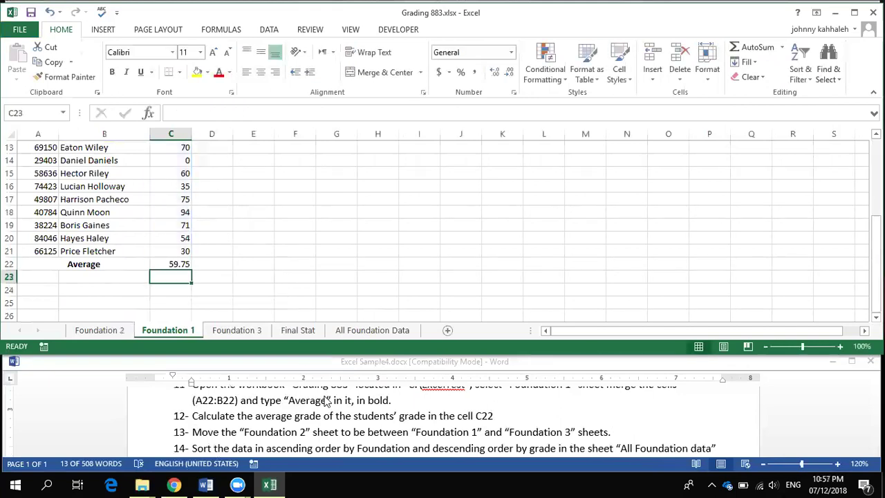
Highlight the finished instructions 10 to 12 in yellow in the Word document Excel Sample4
{"action": "triple_click", "coordinate": [315, 432]}
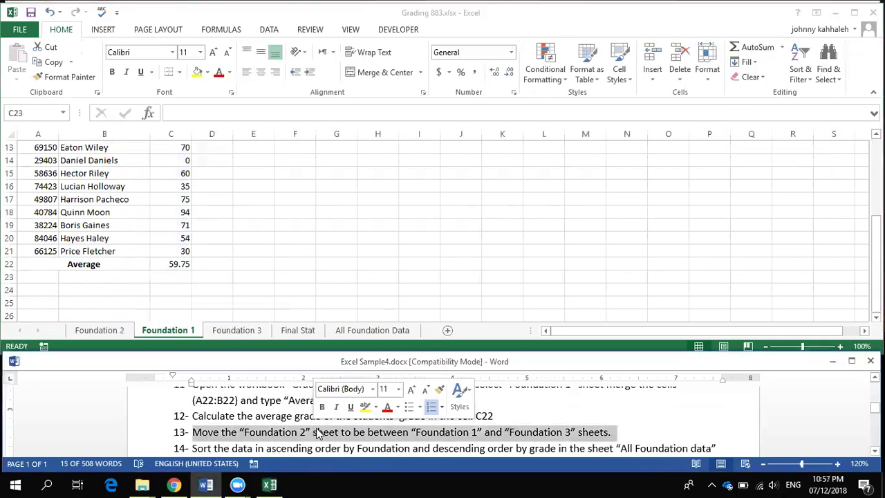
{"action": "left_click_drag", "start_coordinate": [493, 415], "coordinate": [354, 415]}
{"action": "left_click_drag", "start_coordinate": [282, 411], "coordinate": [187, 450]}
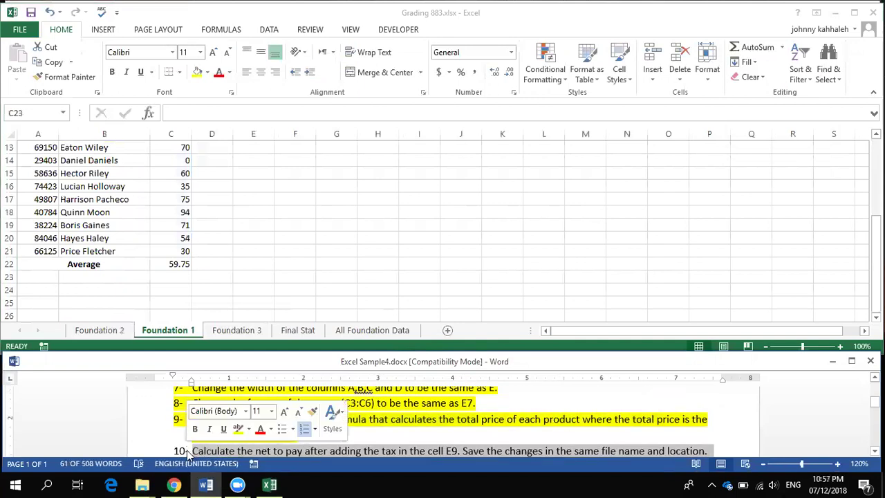
{"action": "left_click", "coordinate": [238, 428]}
{"action": "left_click", "coordinate": [440, 389]}
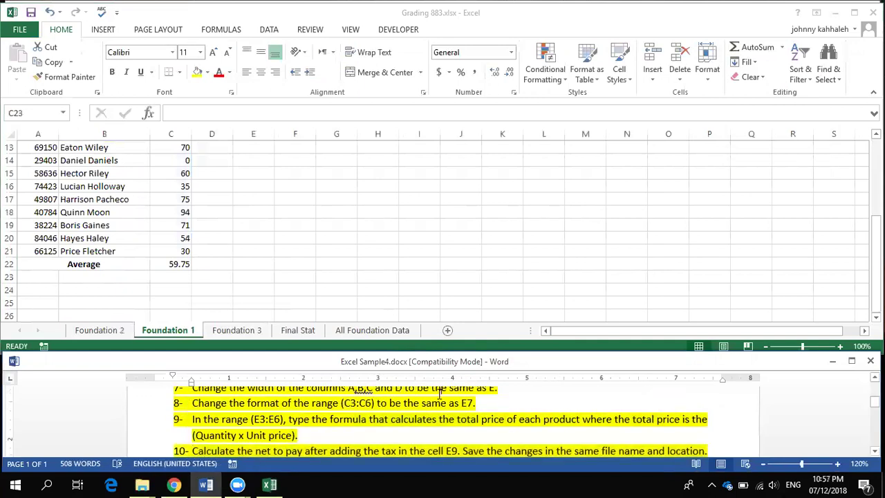
{"action": "scroll", "coordinate": [307, 422], "scroll_direction": "down", "scroll_amount": 3}
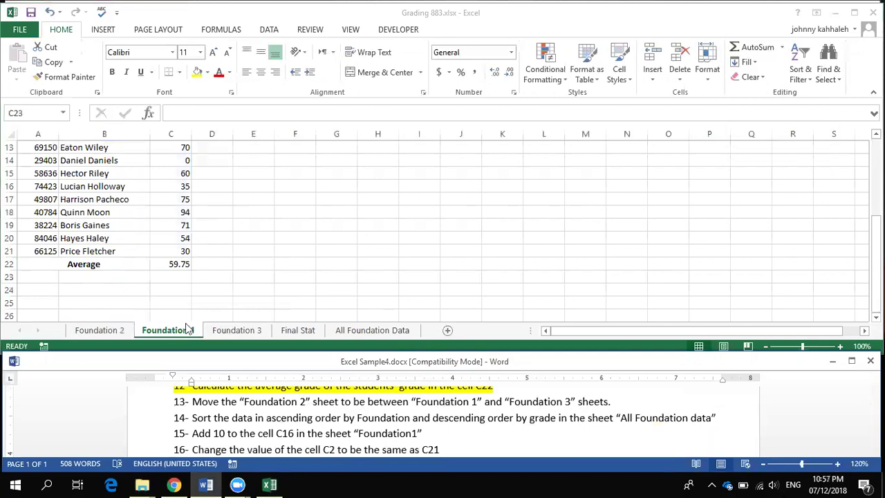
Move the Foundation 2 sheet between Foundation 1 and Foundation 3, and highlight instruction 13 in yellow in the Word document
{"action": "mouse_move", "coordinate": [116, 333]}
{"action": "left_mouse_down"}
{"action": "mouse_move", "coordinate": [100, 334]}
{"action": "mouse_move", "coordinate": [201, 323]}
{"action": "mouse_move", "coordinate": [107, 325]}
{"action": "mouse_move", "coordinate": [161, 322]}
{"action": "mouse_move", "coordinate": [218, 330]}
{"action": "left_mouse_up"}
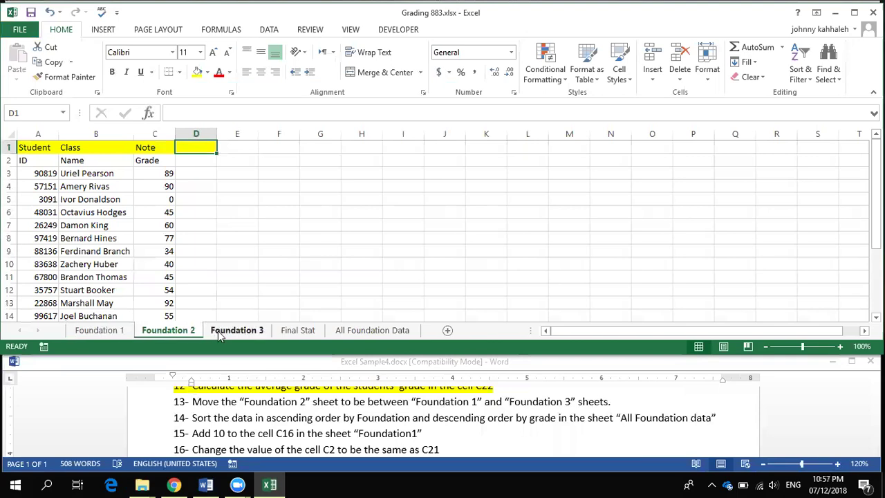
{"action": "triple_click", "coordinate": [369, 405]}
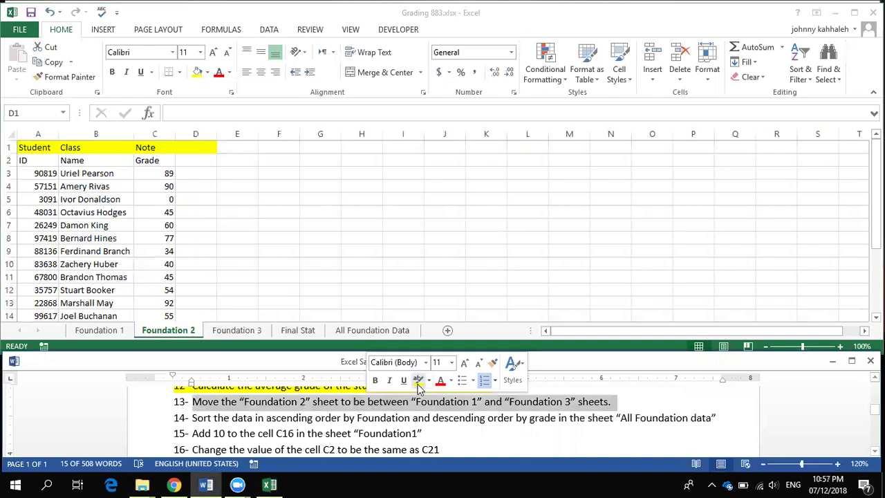
{"action": "key", "text": "ctrl+alt+h"}
Check instruction 14 in the Word document and go to the All Foundation Data sheet in the Grading 883 workbook
{"action": "left_click", "coordinate": [259, 420]}
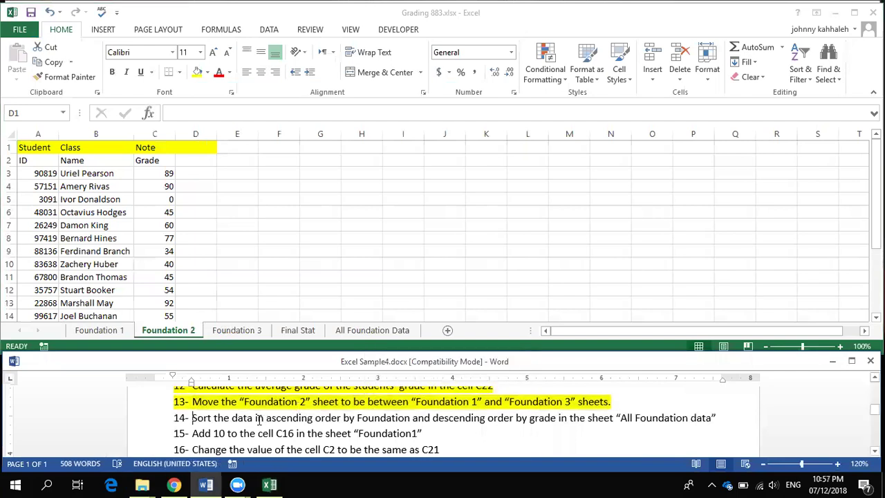
{"action": "triple_click", "coordinate": [259, 420]}
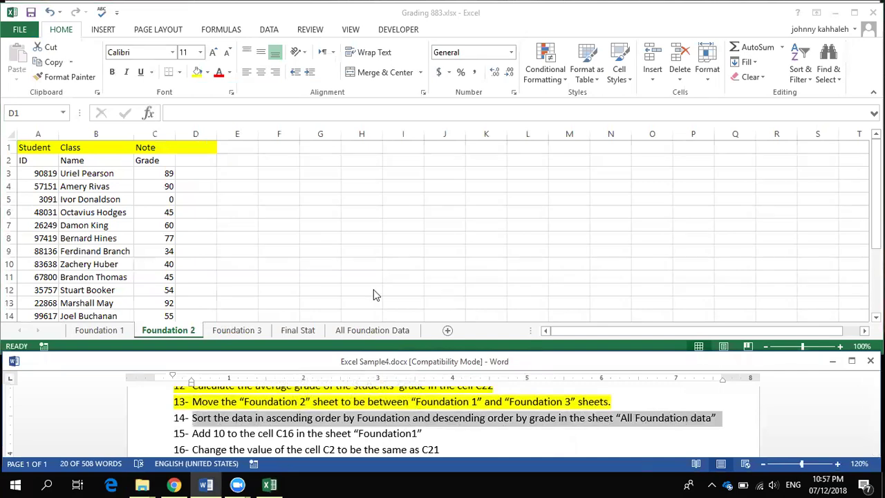
{"action": "left_click", "coordinate": [360, 331]}
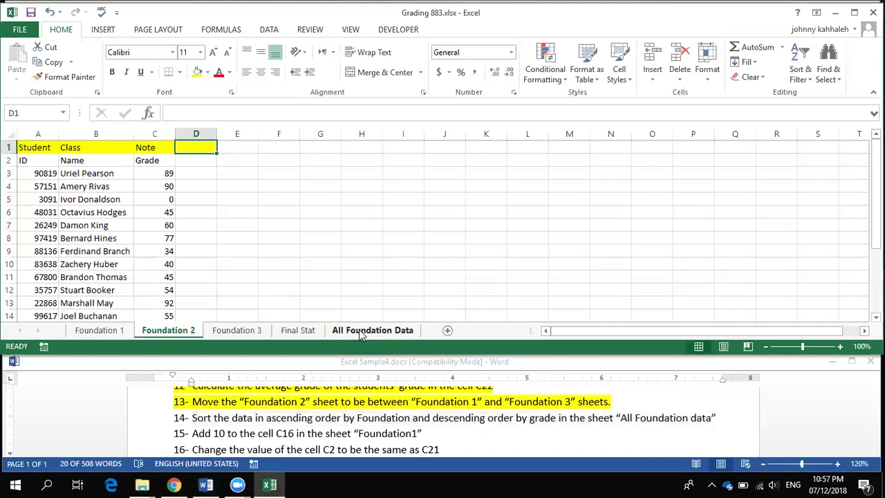
{"action": "left_click", "coordinate": [360, 331]}
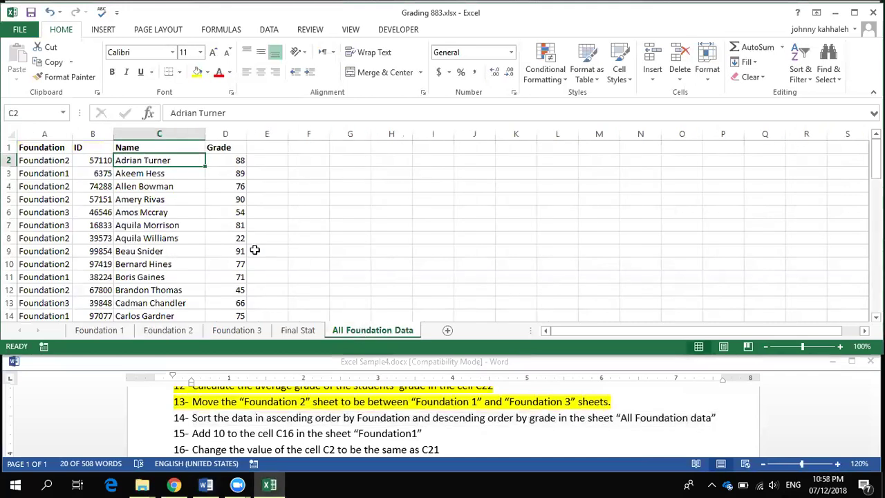
{"action": "left_click", "coordinate": [188, 228]}
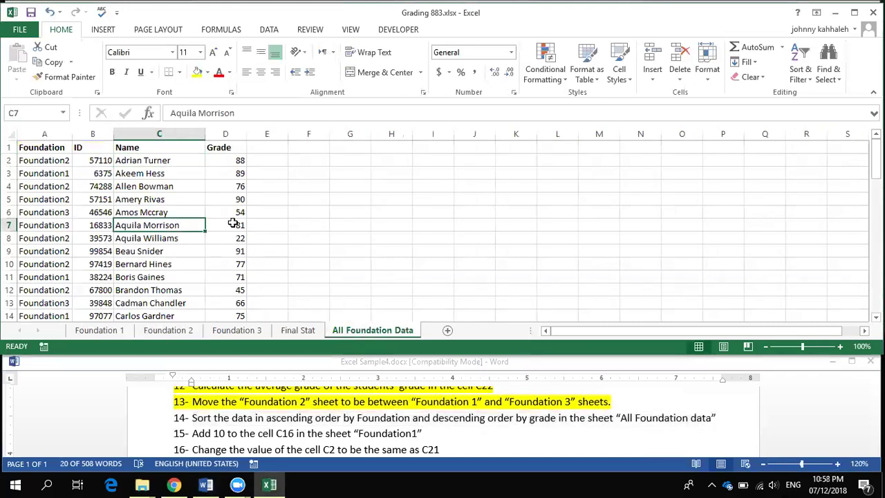
{"action": "left_click", "coordinate": [798, 71]}
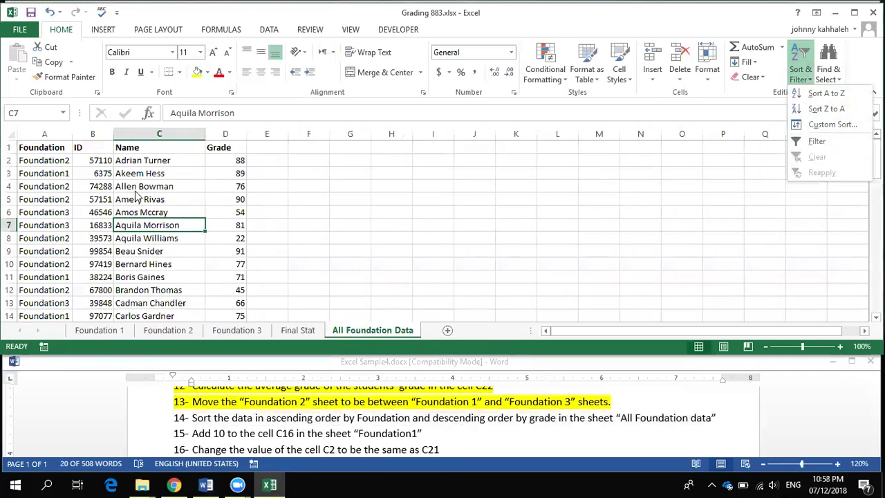
{"action": "left_click", "coordinate": [110, 190]}
{"action": "left_click", "coordinate": [123, 186]}
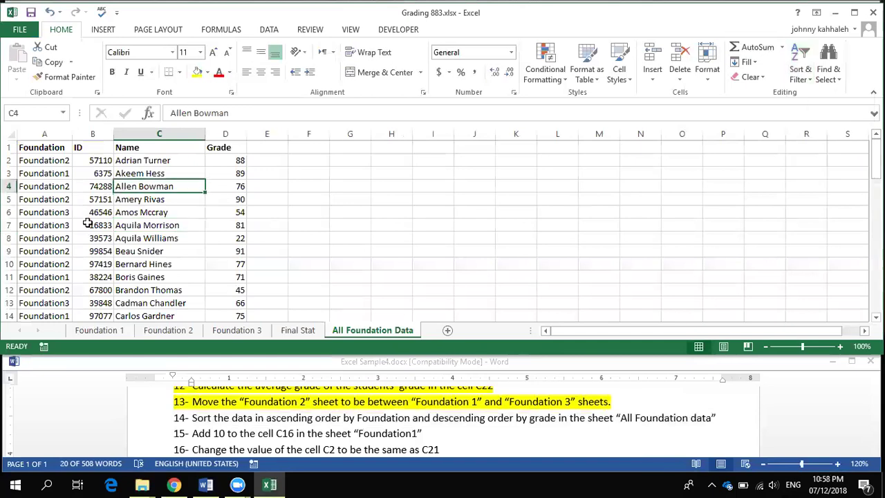
{"action": "left_click", "coordinate": [94, 224]}
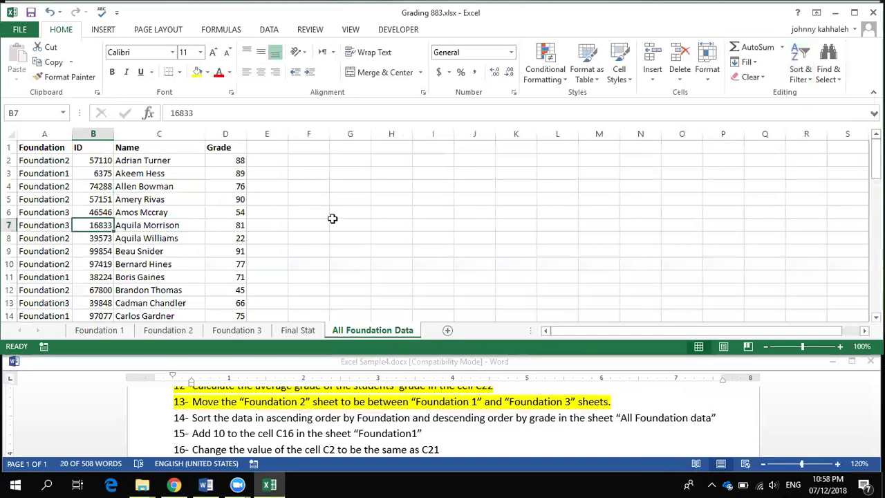
{"action": "left_click", "coordinate": [799, 69]}
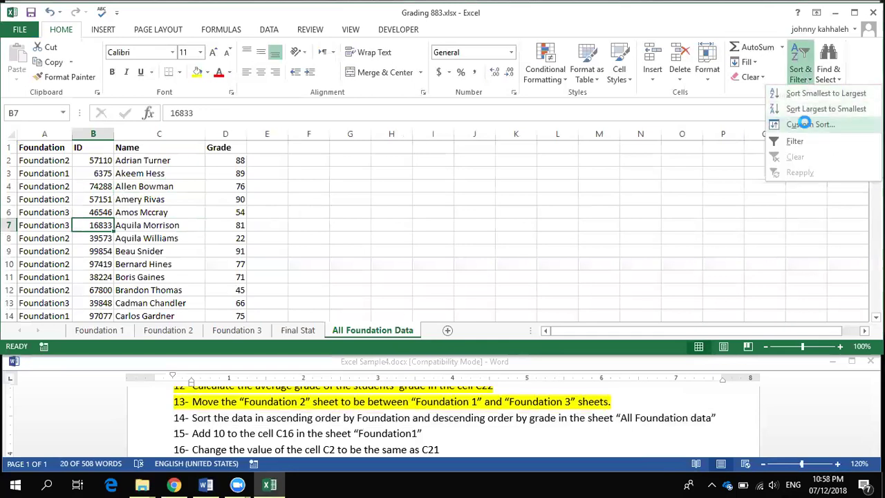
{"action": "left_click", "coordinate": [806, 124]}
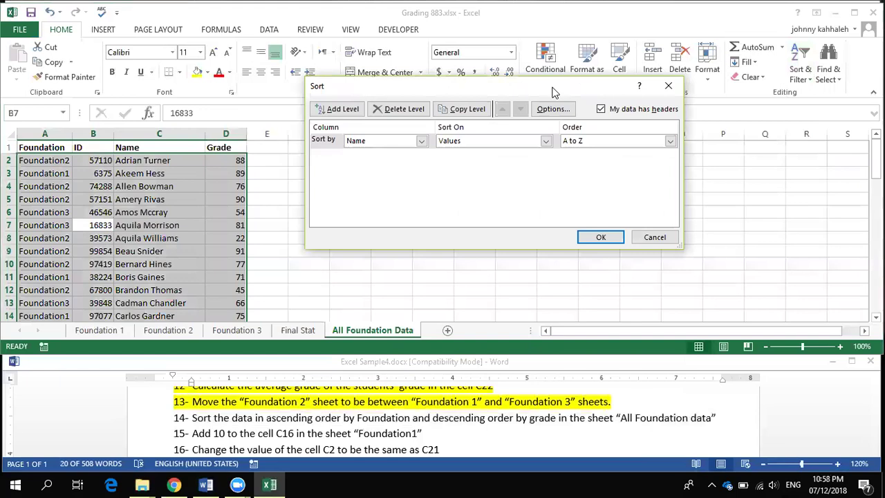
{"action": "left_click_drag", "start_coordinate": [553, 92], "coordinate": [457, 130]}
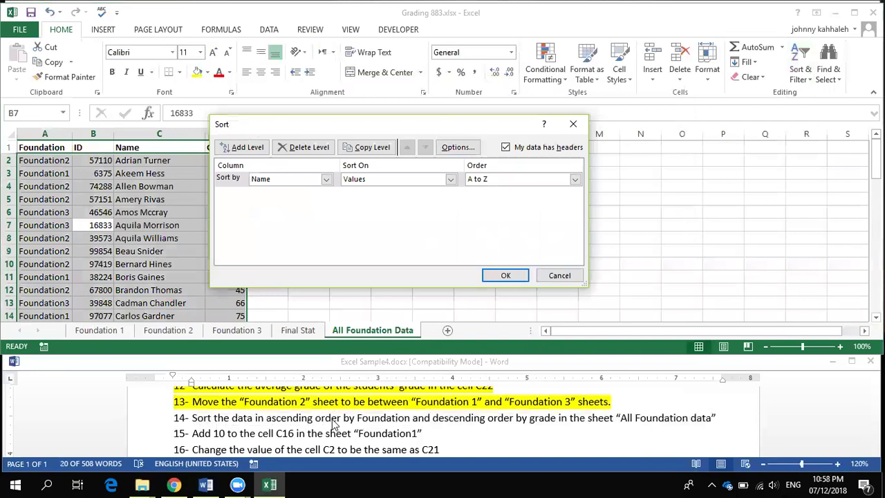
{"action": "left_click", "coordinate": [291, 181]}
{"action": "left_click", "coordinate": [287, 191]}
{"action": "left_click", "coordinate": [384, 181]}
{"action": "left_click", "coordinate": [389, 182]}
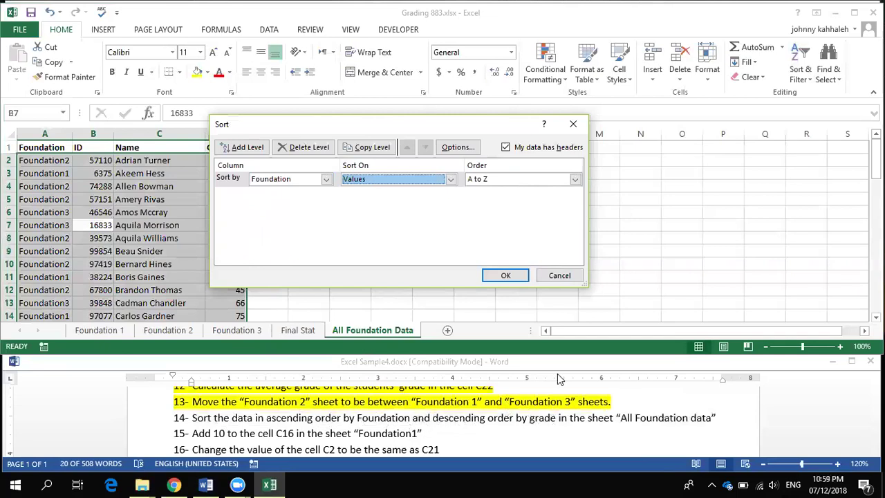
{"action": "left_click", "coordinate": [559, 275]}
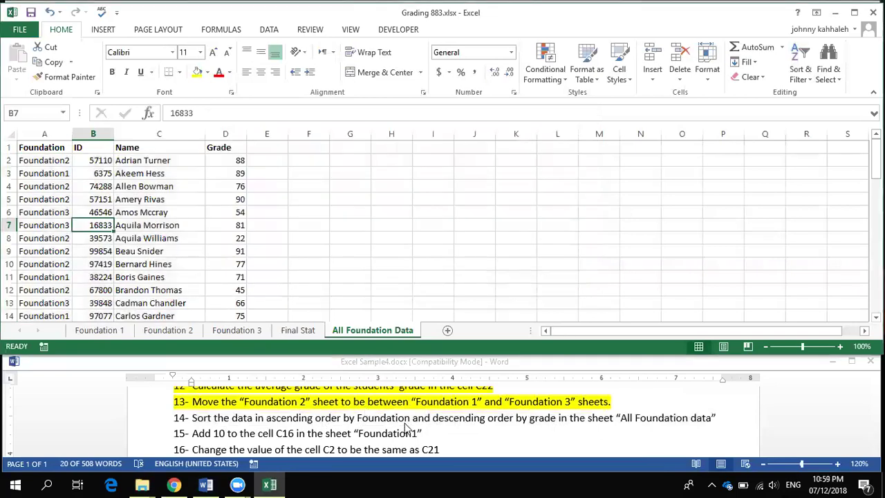
In Word, highlight the words "ascending order by Foundation" in instruction 14 in bright green
{"action": "triple_click", "coordinate": [411, 423]}
{"action": "left_click", "coordinate": [411, 421]}
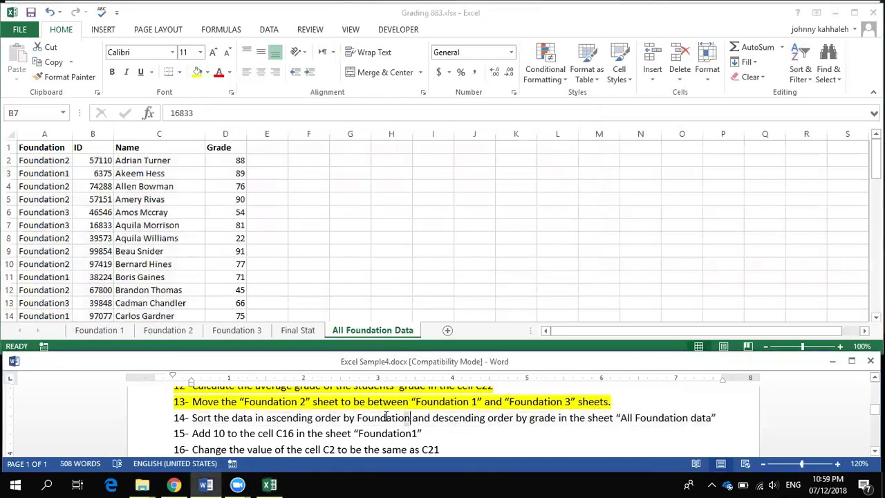
{"action": "left_click_drag", "start_coordinate": [411, 419], "coordinate": [293, 420]}
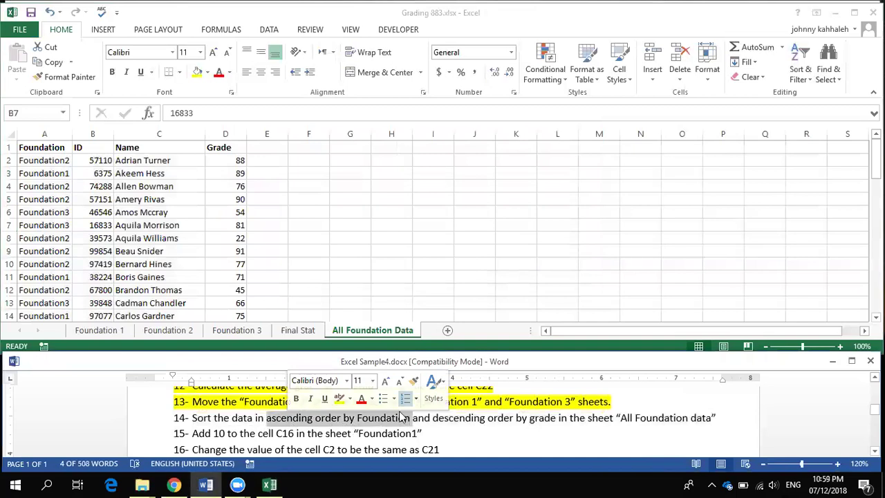
{"action": "left_click", "coordinate": [296, 433]}
{"action": "left_click_drag", "start_coordinate": [322, 418], "coordinate": [410, 418]}
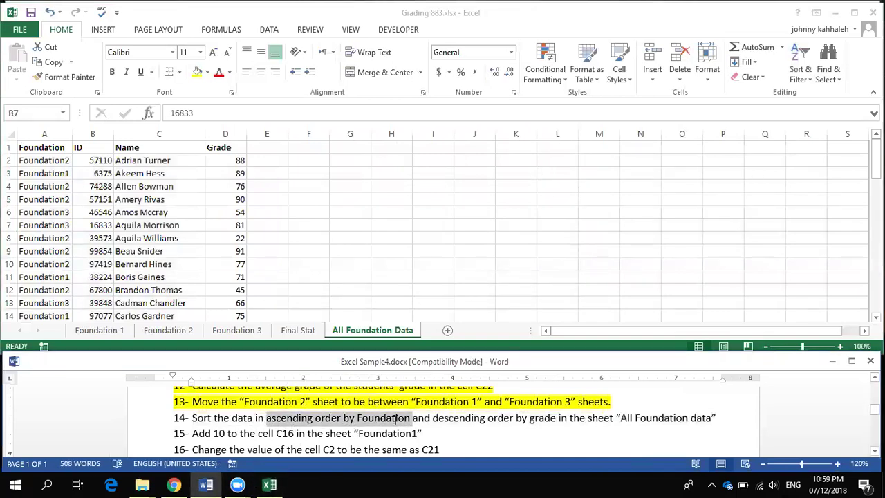
{"action": "left_click", "coordinate": [456, 399]}
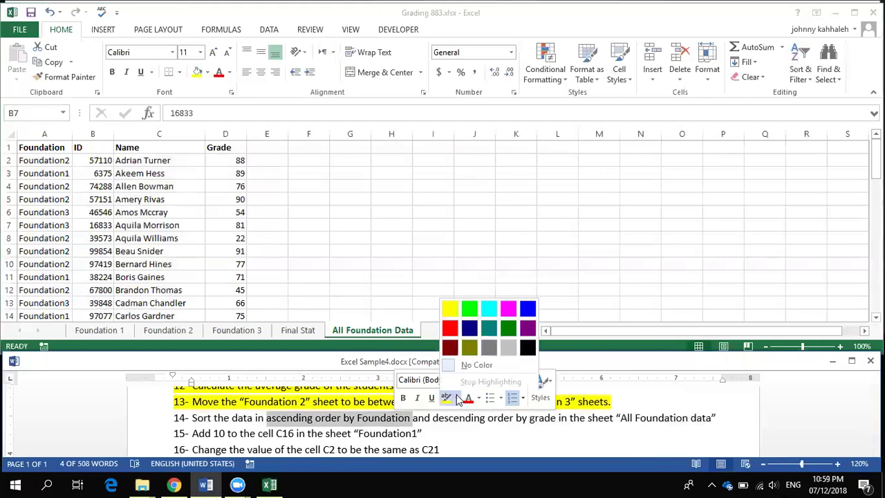
{"action": "left_click", "coordinate": [469, 307]}
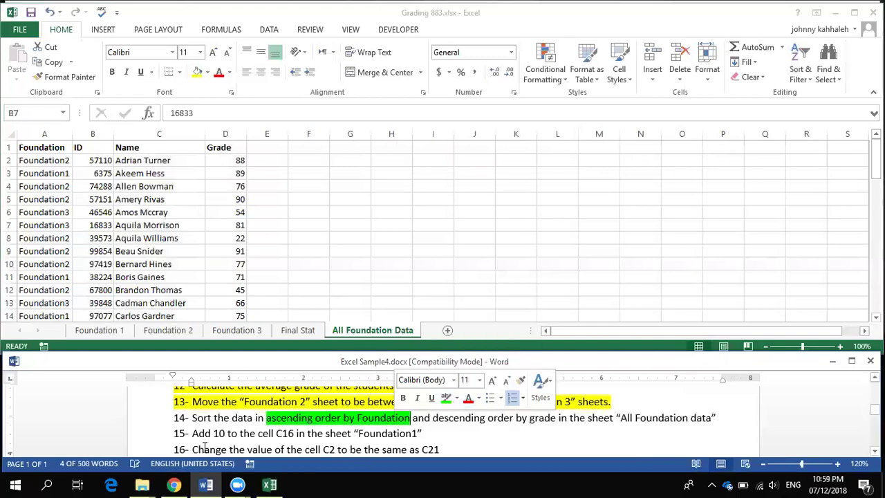
Highlight the words "descending order by grade" in instruction 14 in turquoise
{"action": "left_click", "coordinate": [220, 423]}
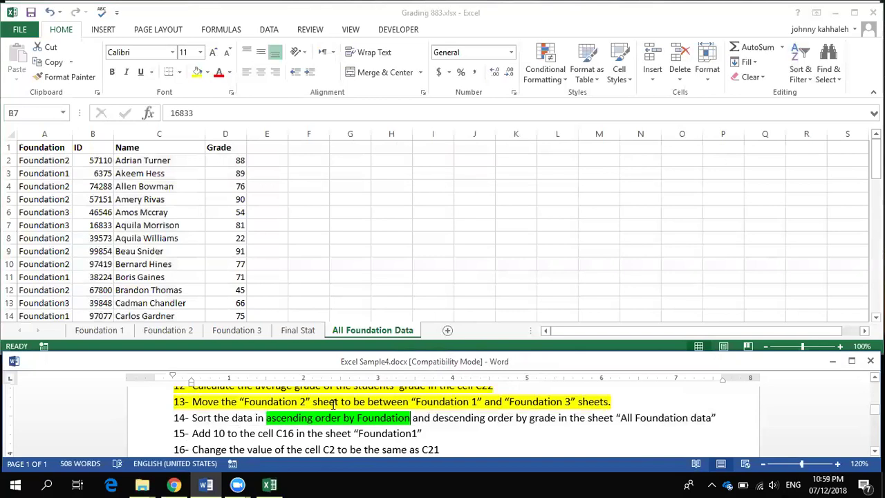
{"action": "left_click_drag", "start_coordinate": [435, 418], "coordinate": [553, 427]}
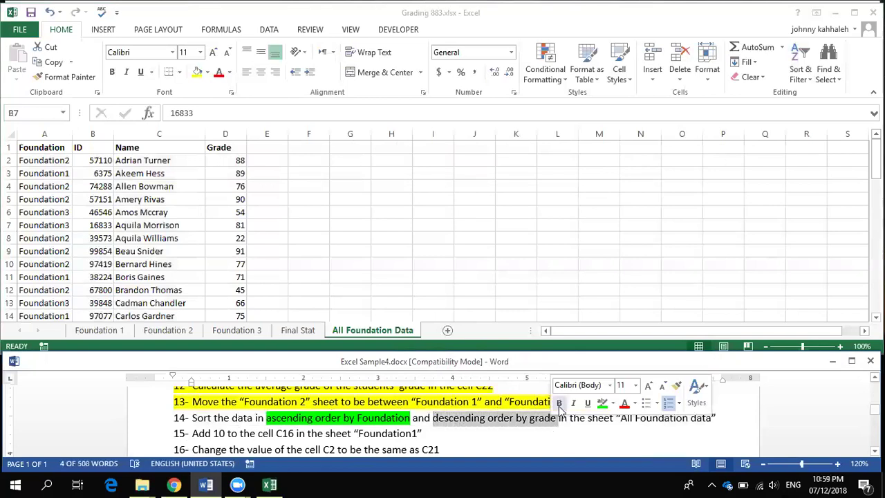
{"action": "left_click", "coordinate": [612, 403]}
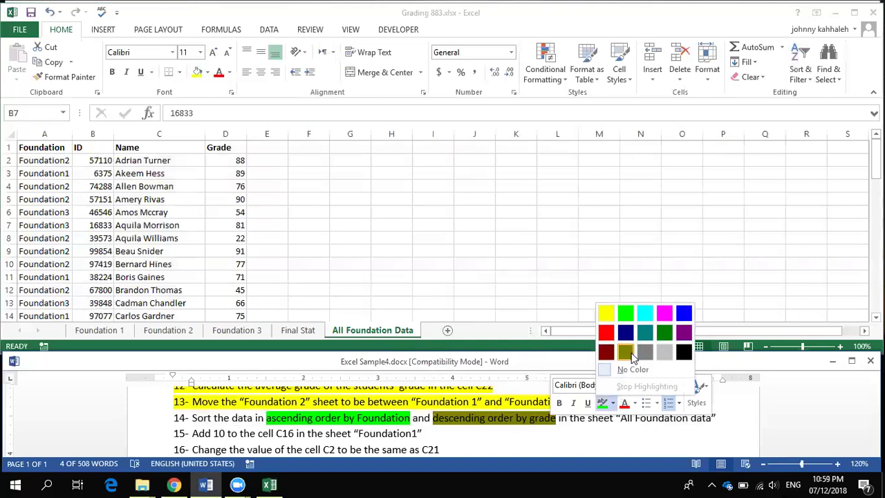
{"action": "left_click", "coordinate": [644, 313]}
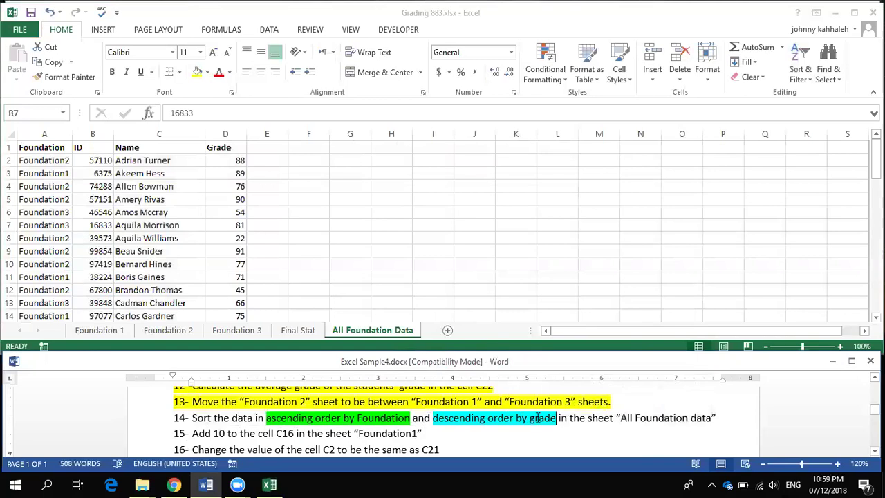
Start a custom sort of the All Foundation Data table in Excel, with Foundation from A to Z as the first level
{"action": "left_click", "coordinate": [145, 212]}
{"action": "left_click", "coordinate": [145, 212]}
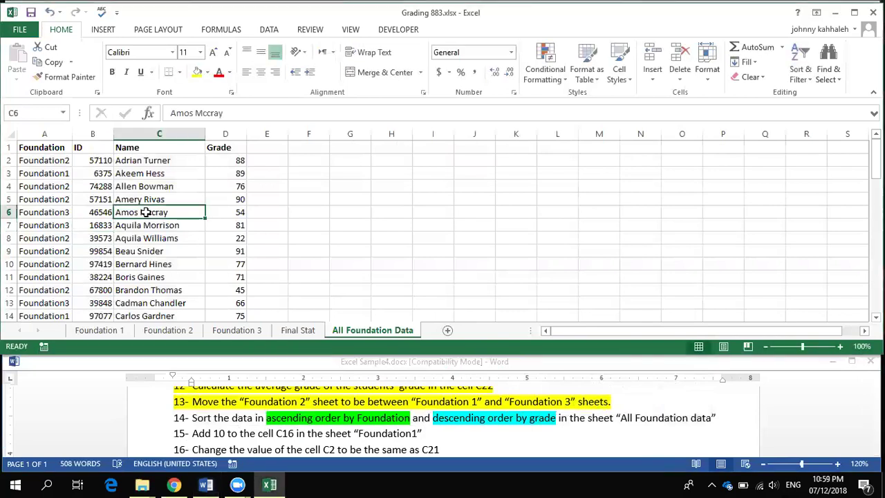
{"action": "left_click", "coordinate": [798, 77]}
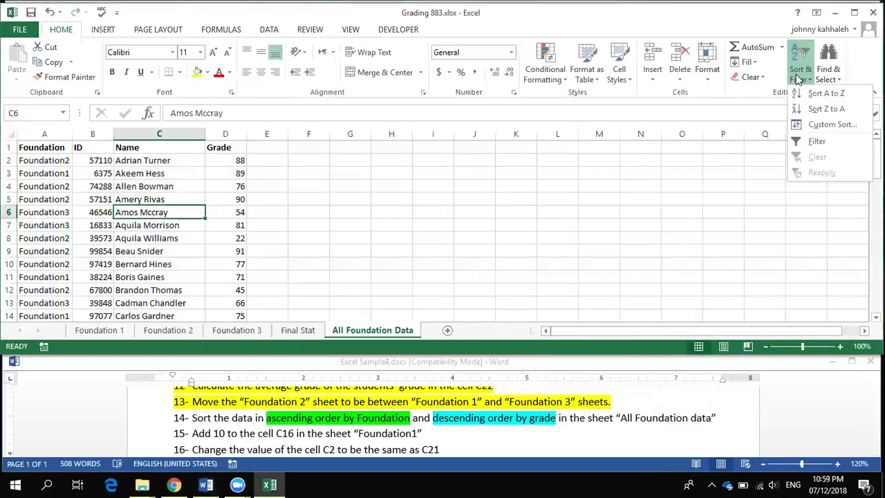
{"action": "left_click", "coordinate": [827, 125]}
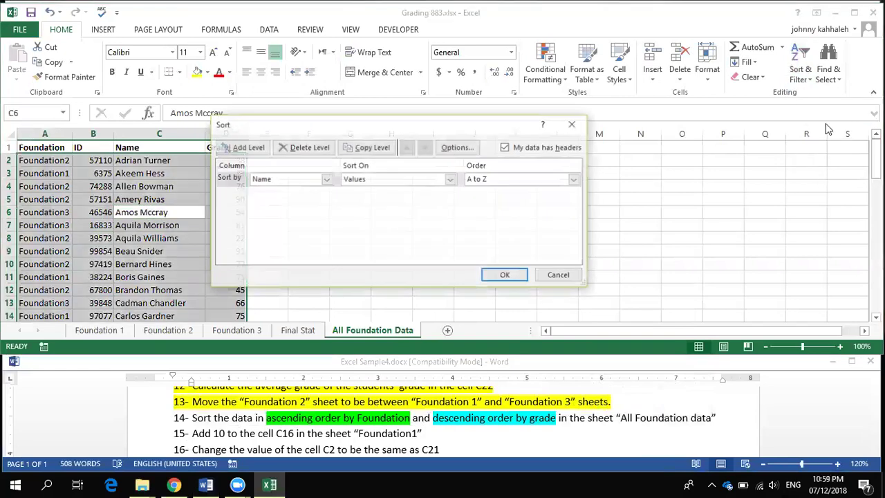
{"action": "left_click", "coordinate": [323, 180]}
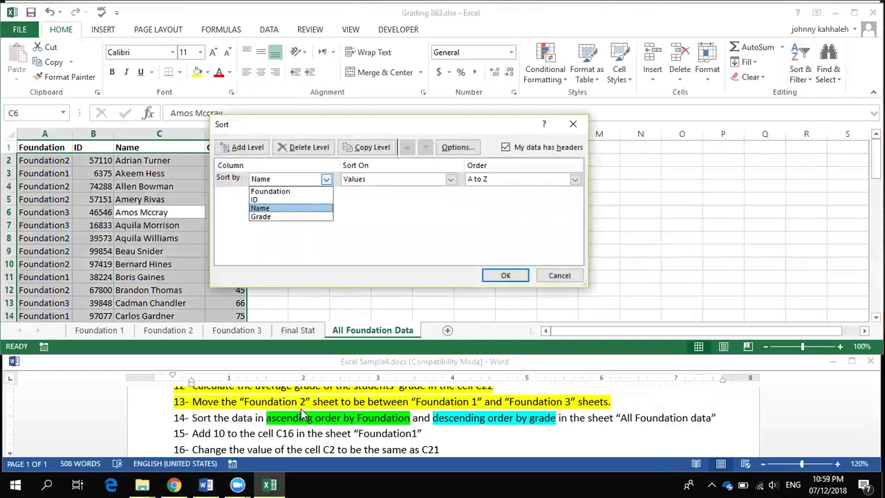
{"action": "left_click", "coordinate": [306, 192]}
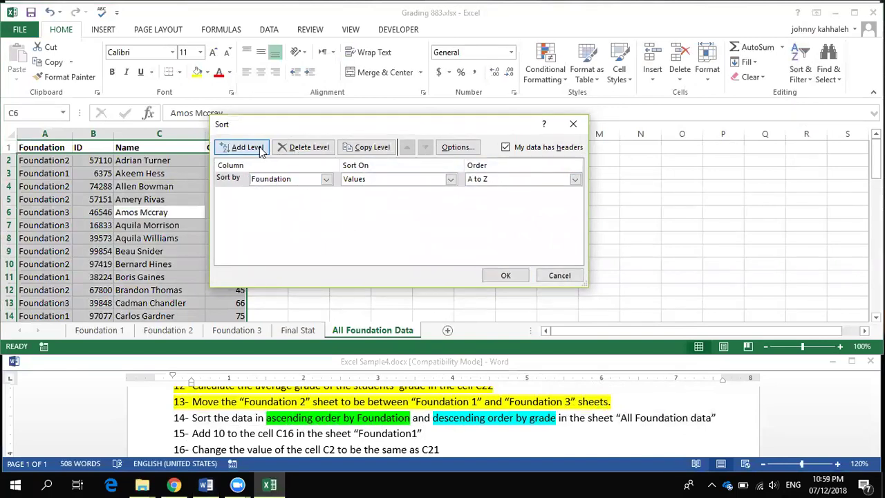
Add a second sort level by Grade from Largest to Smallest, apply the sort and check the order of the rows
{"action": "left_click", "coordinate": [239, 147]}
{"action": "left_click", "coordinate": [325, 193]}
{"action": "left_click", "coordinate": [272, 231]}
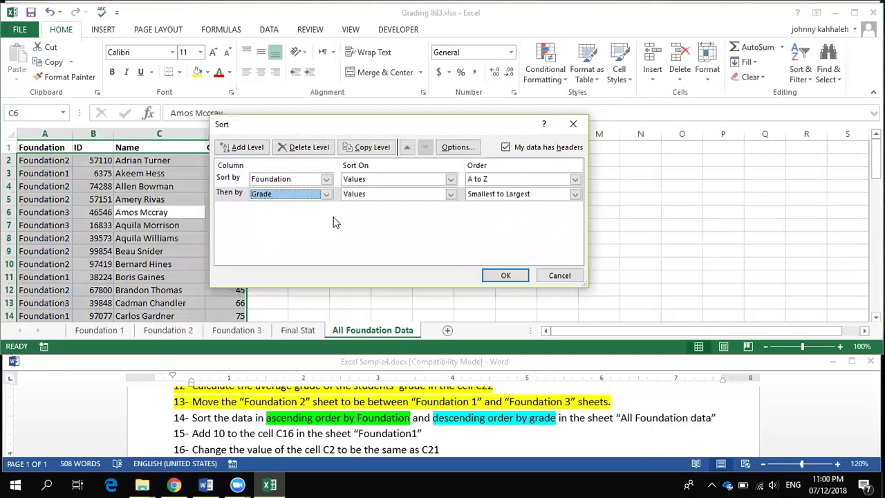
{"action": "left_click", "coordinate": [508, 196]}
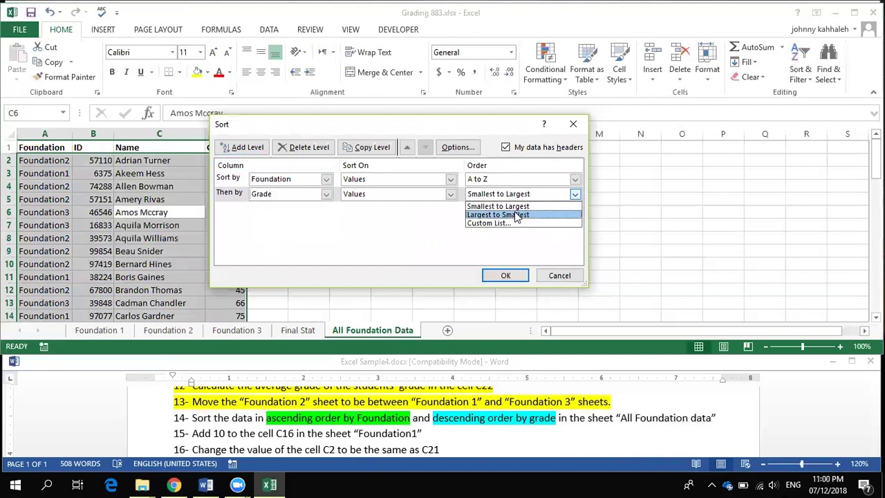
{"action": "left_click", "coordinate": [516, 215]}
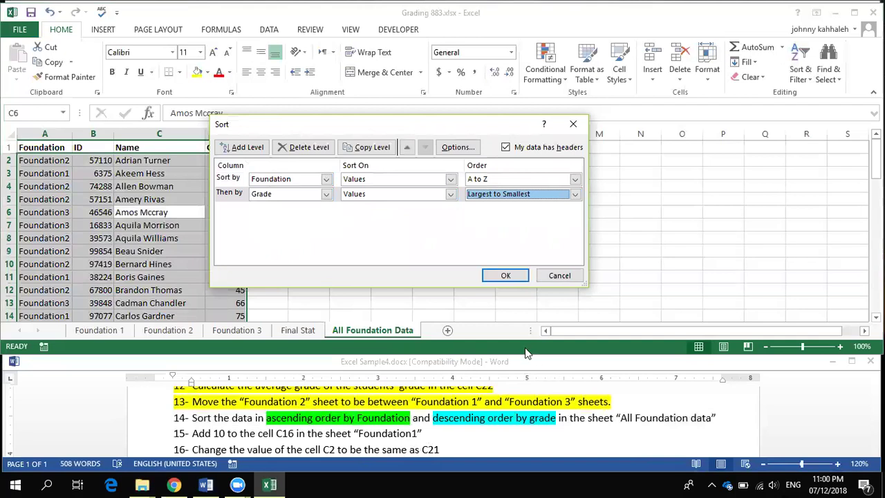
{"action": "left_click", "coordinate": [506, 275]}
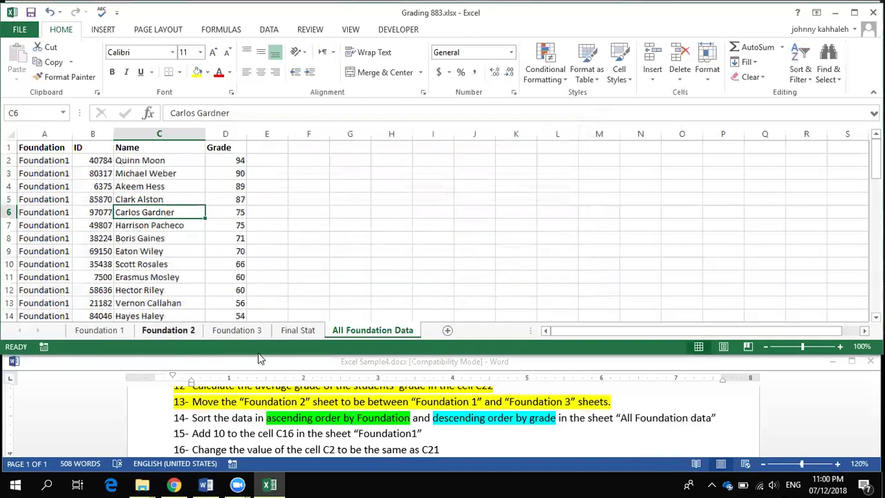
{"action": "left_click_drag", "start_coordinate": [60, 163], "coordinate": [62, 276]}
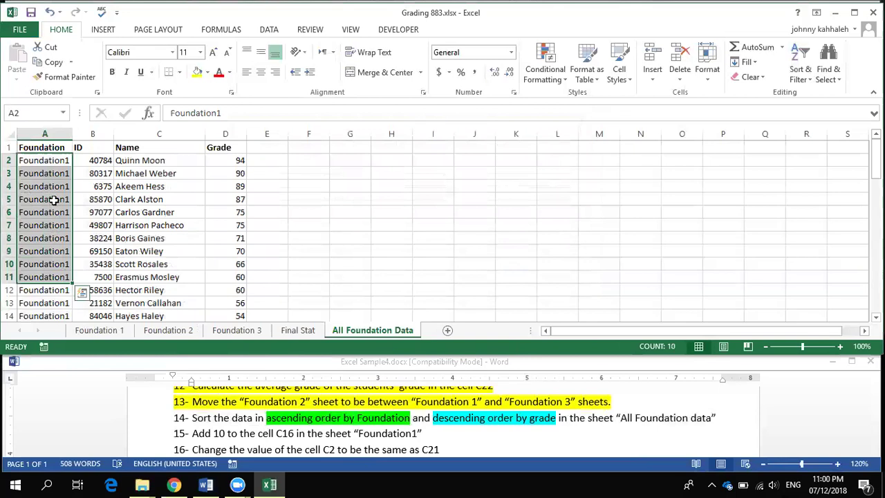
{"action": "scroll", "coordinate": [65, 244], "scroll_direction": "down", "scroll_amount": 4}
{"action": "scroll", "coordinate": [55, 299], "scroll_direction": "down", "scroll_amount": 7}
{"action": "scroll", "coordinate": [57, 299], "scroll_direction": "up", "scroll_amount": 11}
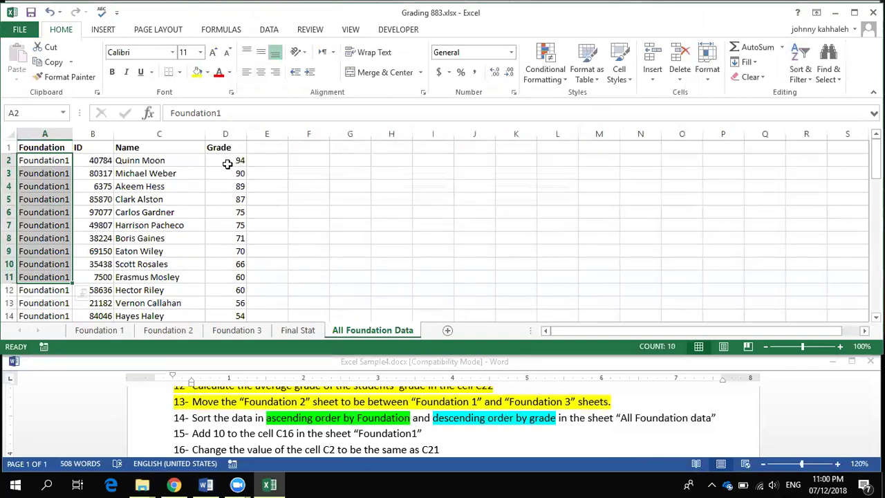
Check that the All Foundation Data rows run from Foundation1 to Foundation3 with grades descending within each foundation
{"action": "left_click_drag", "start_coordinate": [40, 160], "coordinate": [232, 286]}
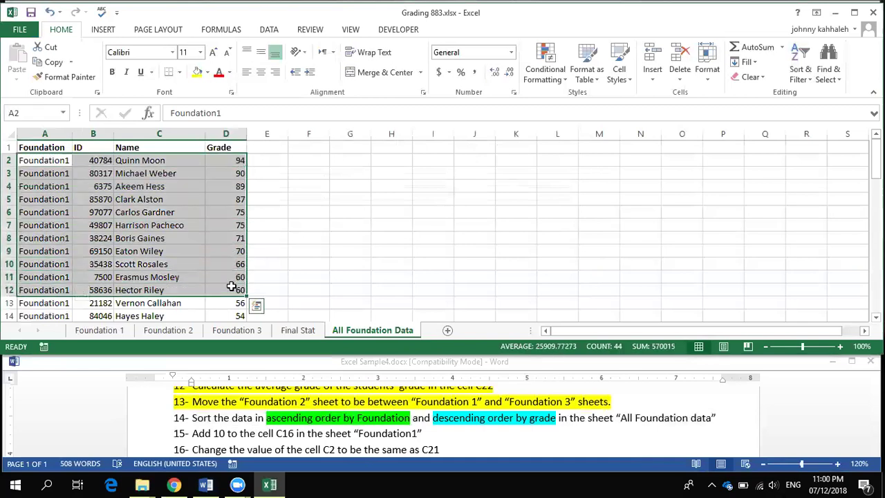
{"action": "left_click_drag", "start_coordinate": [236, 160], "coordinate": [235, 158]}
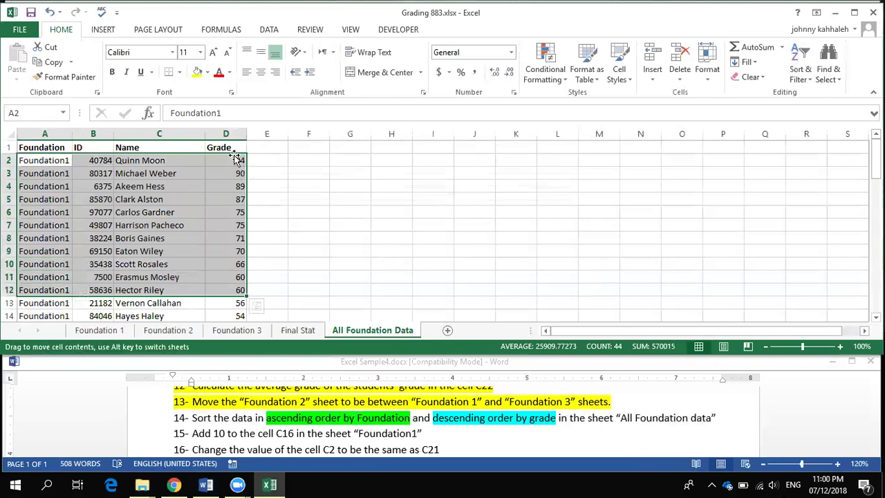
{"action": "left_click", "coordinate": [233, 159]}
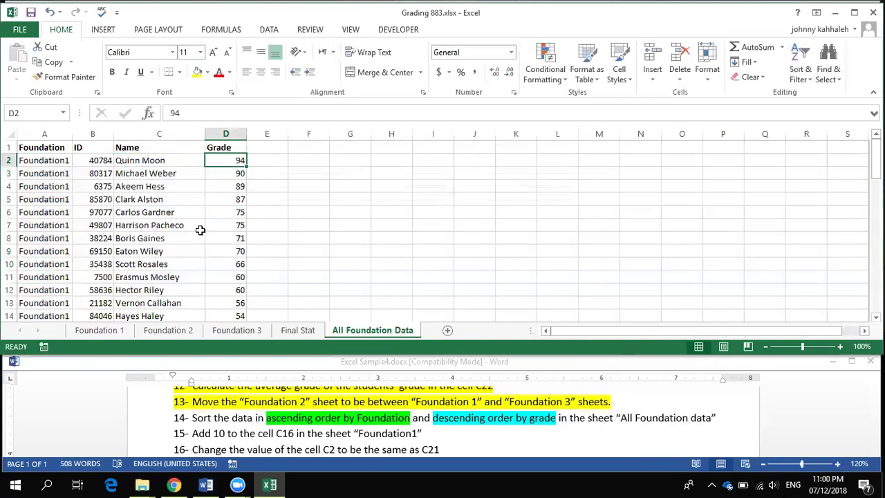
{"action": "scroll", "coordinate": [200, 230], "scroll_direction": "down", "scroll_amount": 4}
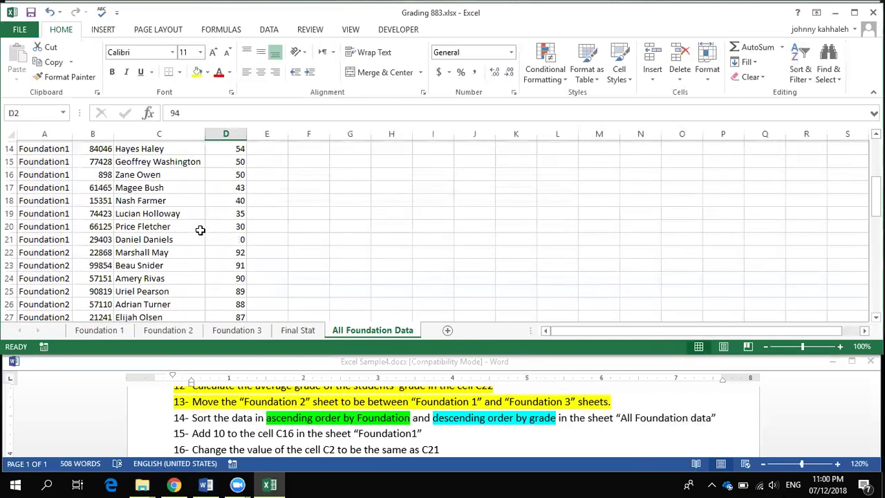
{"action": "left_click_drag", "start_coordinate": [223, 237], "coordinate": [49, 186]}
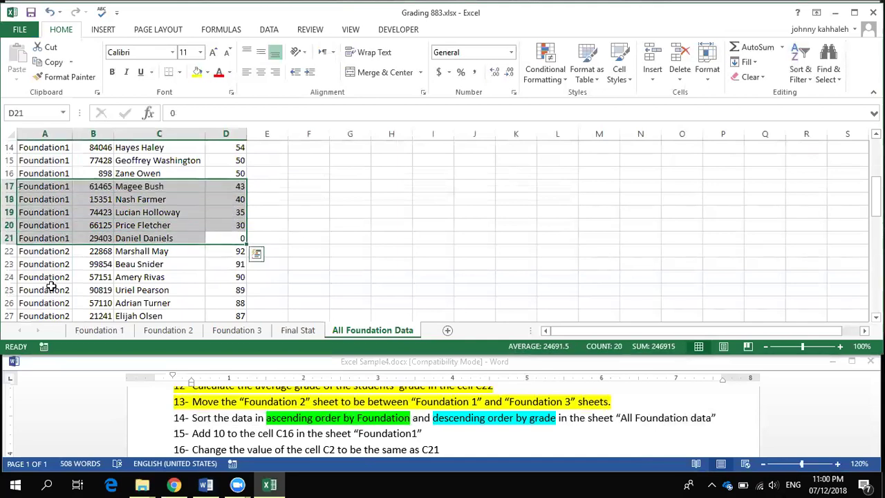
{"action": "left_click", "coordinate": [43, 251]}
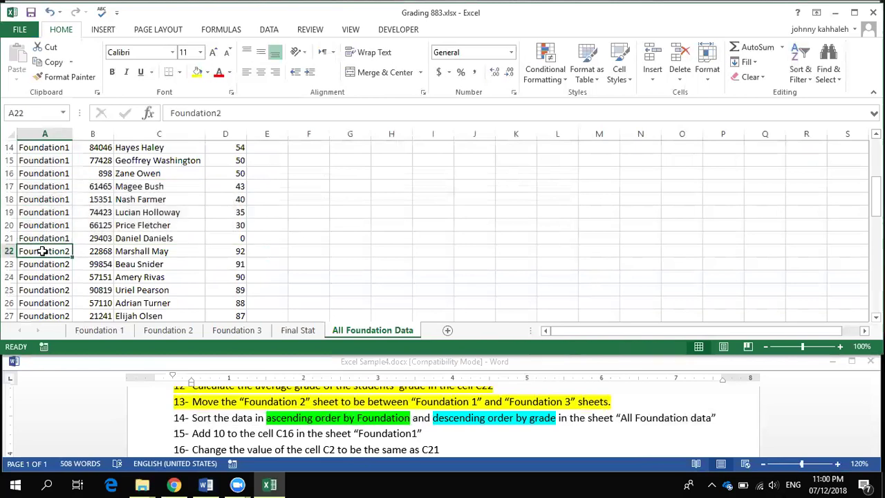
{"action": "left_click_drag", "start_coordinate": [43, 251], "coordinate": [217, 300]}
{"action": "scroll", "coordinate": [217, 300], "scroll_direction": "down", "scroll_amount": 3}
{"action": "scroll", "coordinate": [217, 300], "scroll_direction": "down", "scroll_amount": 1}
{"action": "scroll", "coordinate": [217, 300], "scroll_direction": "down", "scroll_amount": 2}
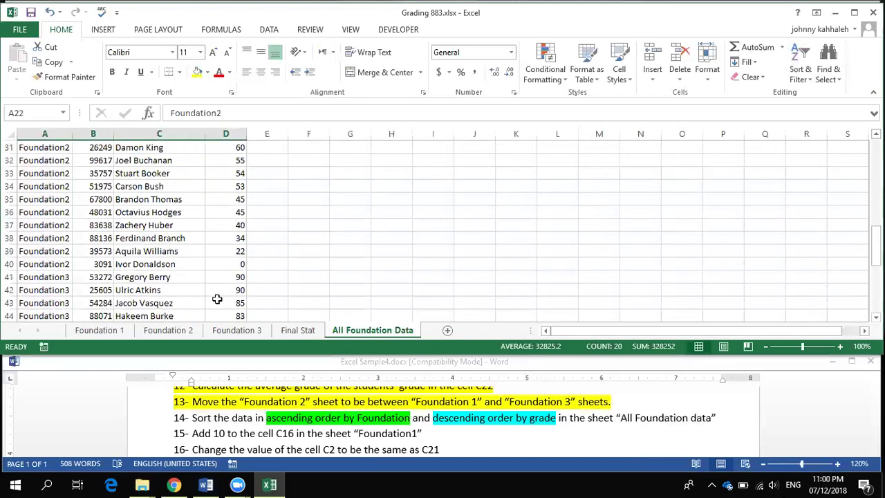
{"action": "left_click", "coordinate": [222, 264]}
{"action": "key", "text": "F2"}
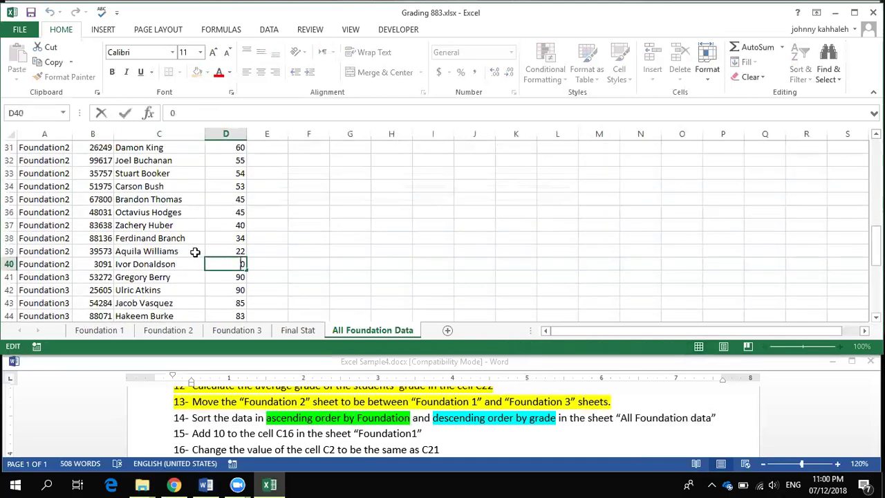
{"action": "left_click", "coordinate": [233, 277]}
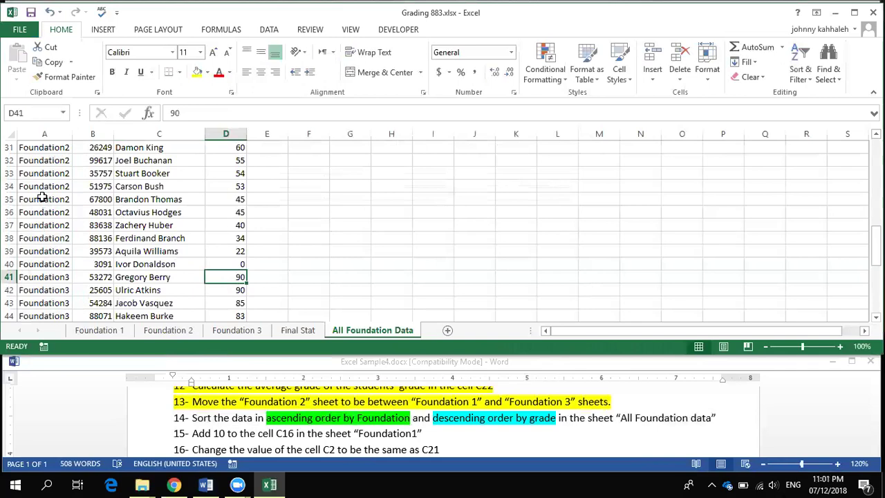
{"action": "scroll", "coordinate": [42, 204], "scroll_direction": "up", "scroll_amount": 10}
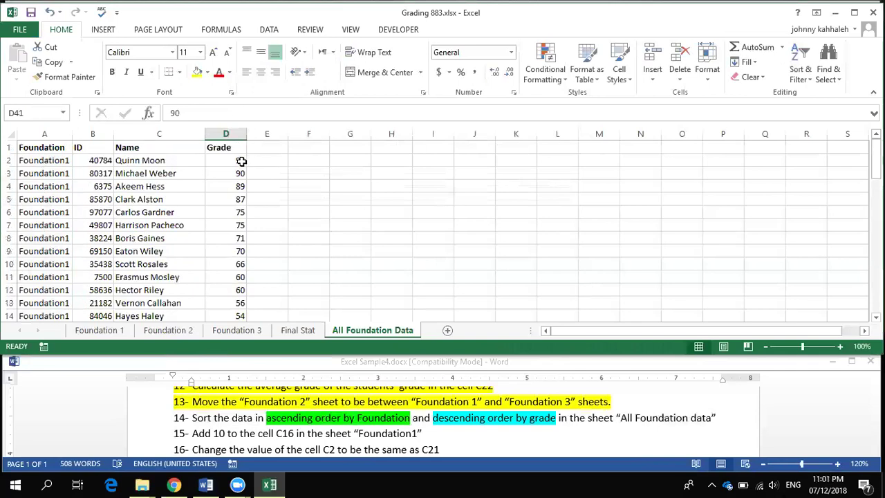
Switch to Word and highlight the whole of instruction 14 in yellow, replacing its green and turquoise highlights
{"action": "triple_click", "coordinate": [244, 420]}
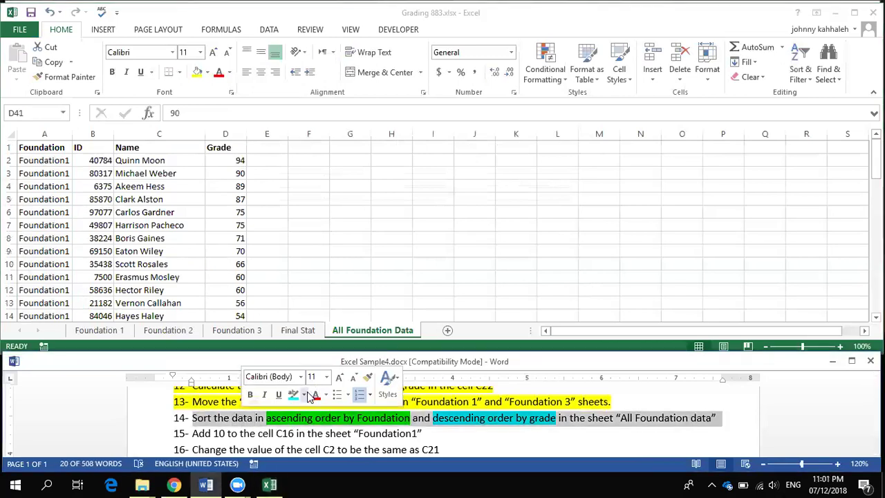
{"action": "left_click", "coordinate": [305, 395]}
{"action": "left_click", "coordinate": [297, 304]}
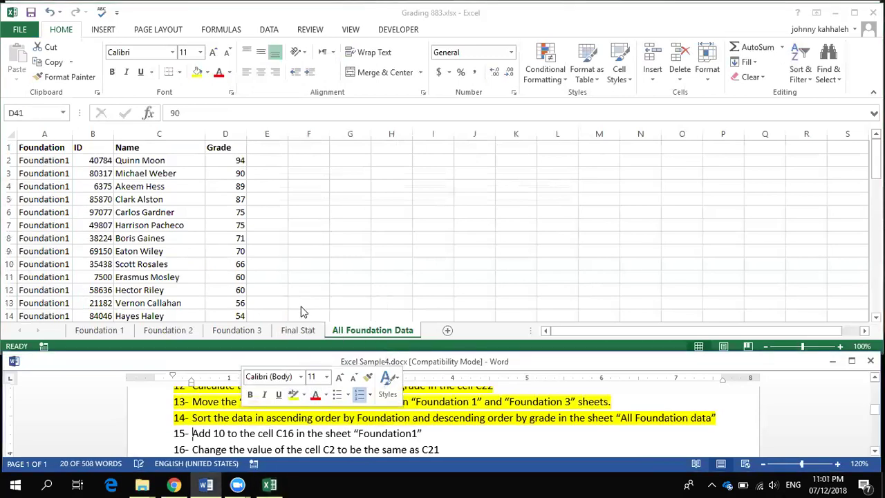
{"action": "key", "text": "Right"}
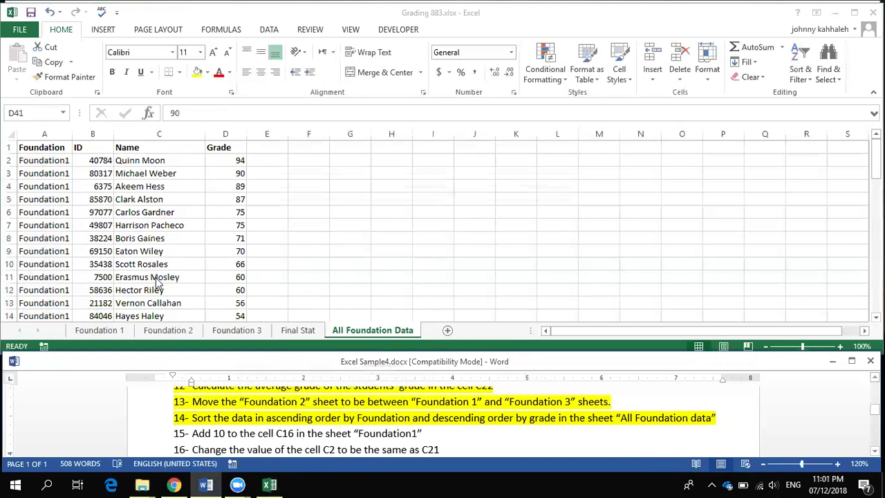
Return to Excel and add 10 to cell C16 in the Foundation 1 sheet, entering 45
{"action": "left_click", "coordinate": [103, 332]}
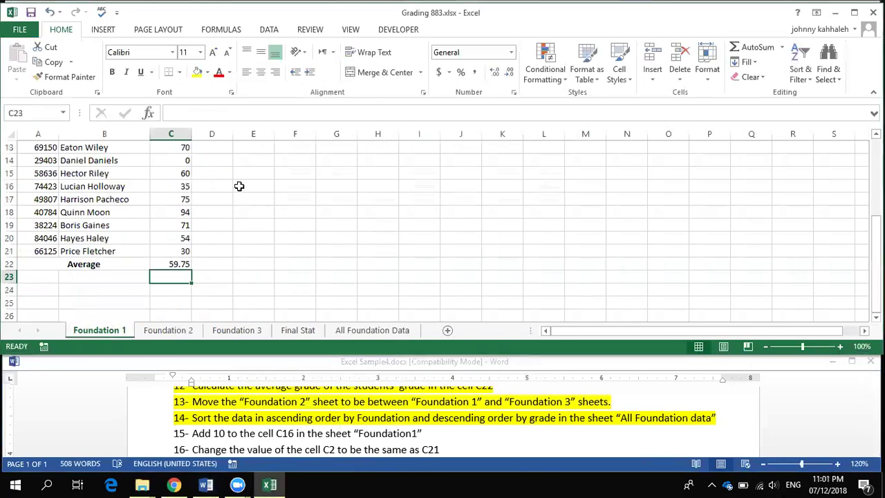
{"action": "scroll", "coordinate": [239, 186], "scroll_direction": "up", "scroll_amount": 2}
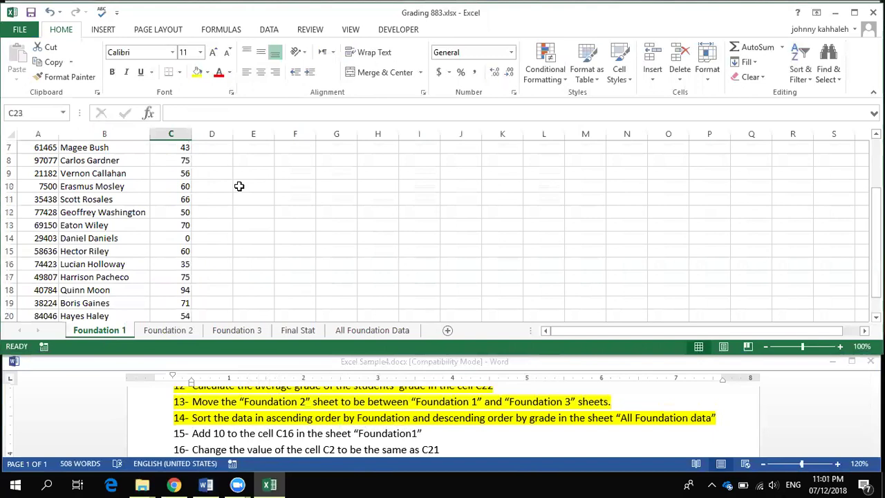
{"action": "left_click", "coordinate": [184, 266]}
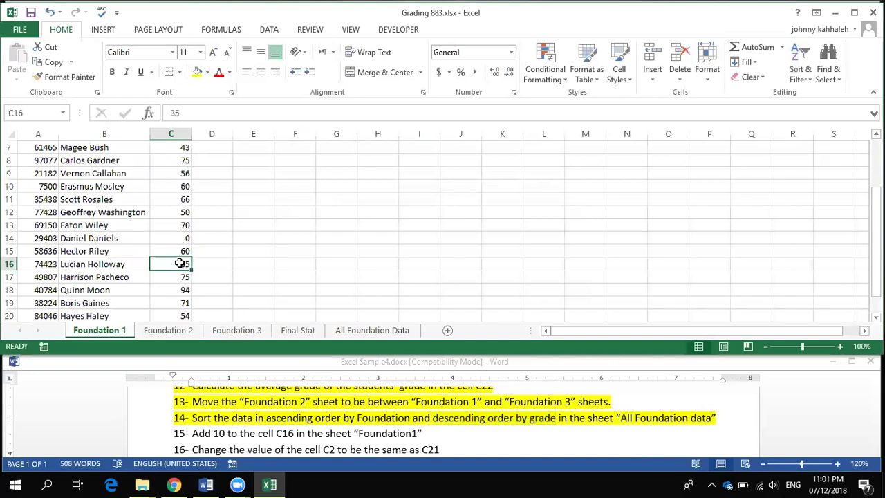
{"action": "type", "text": "4"}
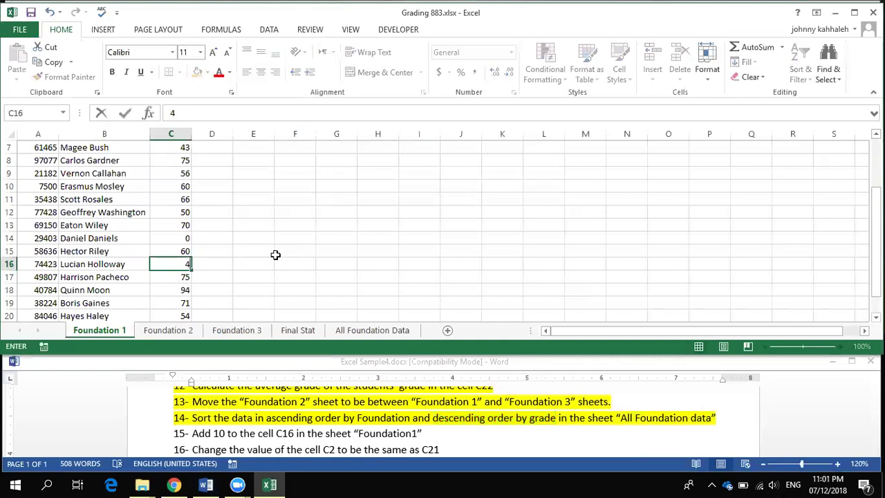
{"action": "type", "text": "5"}
{"action": "left_click", "coordinate": [275, 255]}
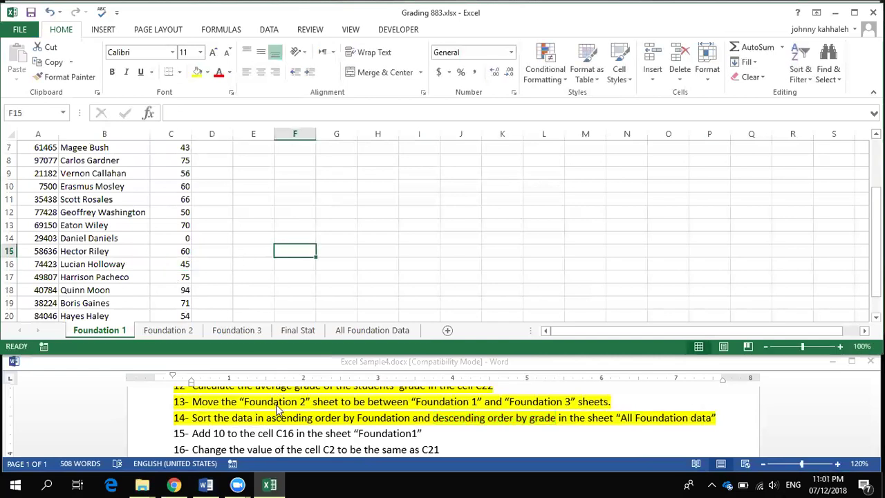
In Word, highlight instruction 15 about adding 10 to cell C16 in yellow
{"action": "triple_click", "coordinate": [280, 434]}
{"action": "left_click", "coordinate": [327, 409]}
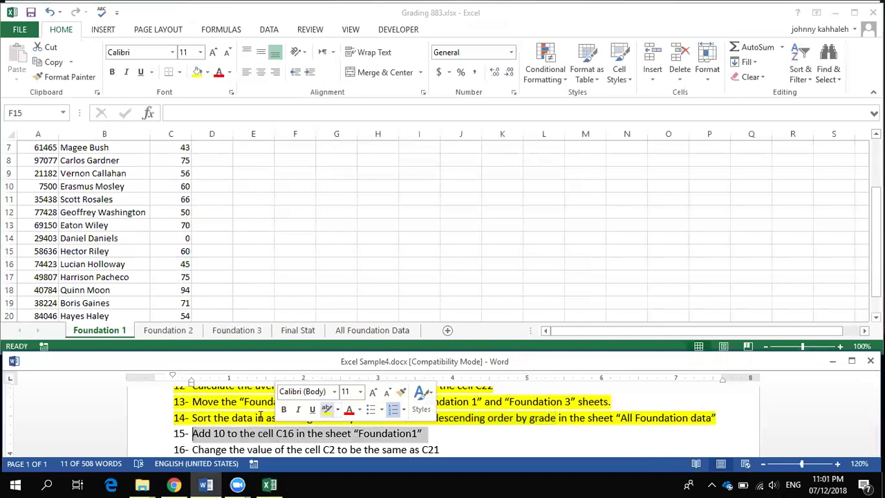
{"action": "scroll", "coordinate": [228, 425], "scroll_direction": "down", "scroll_amount": 1}
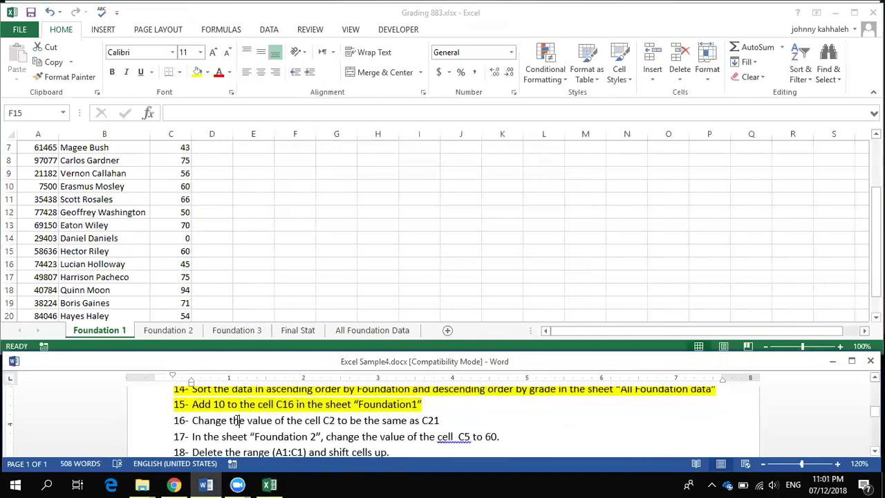
Read instruction 16 and examine the grades in cells C21 and C2 of the Foundation 1 sheet
{"action": "triple_click", "coordinate": [236, 421]}
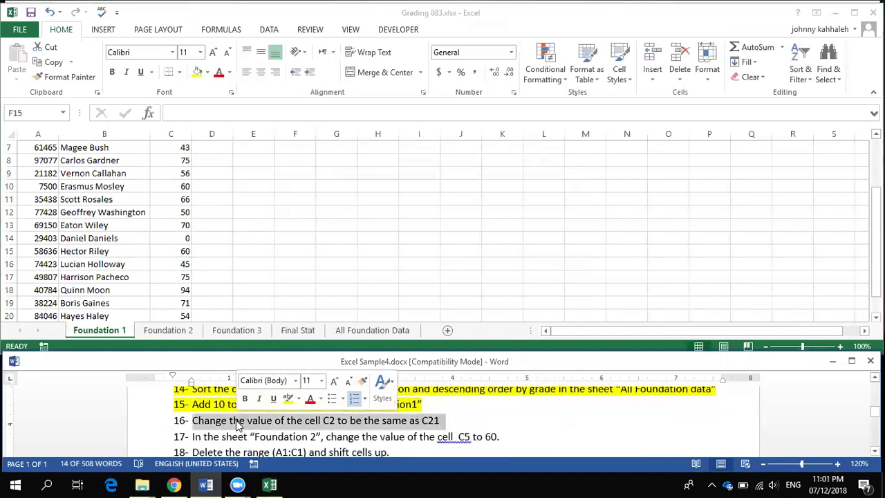
{"action": "left_click", "coordinate": [213, 253]}
{"action": "scroll", "coordinate": [206, 256], "scroll_direction": "down", "scroll_amount": 1}
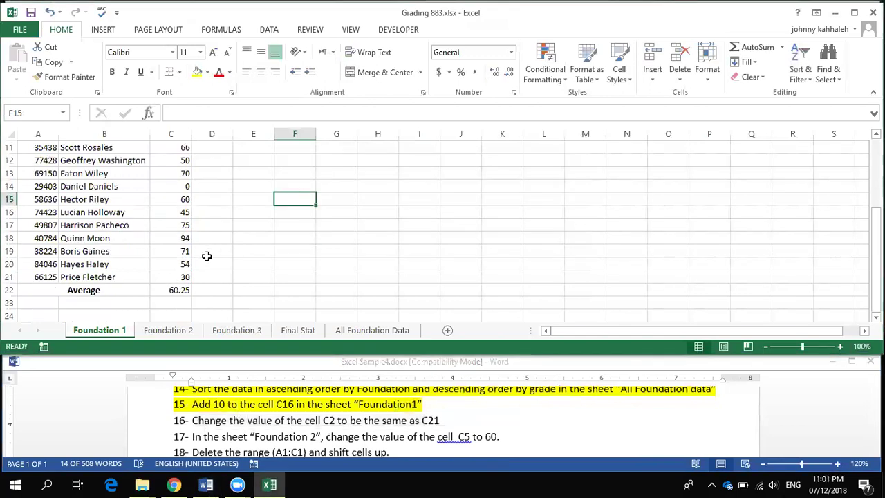
{"action": "left_click", "coordinate": [181, 275]}
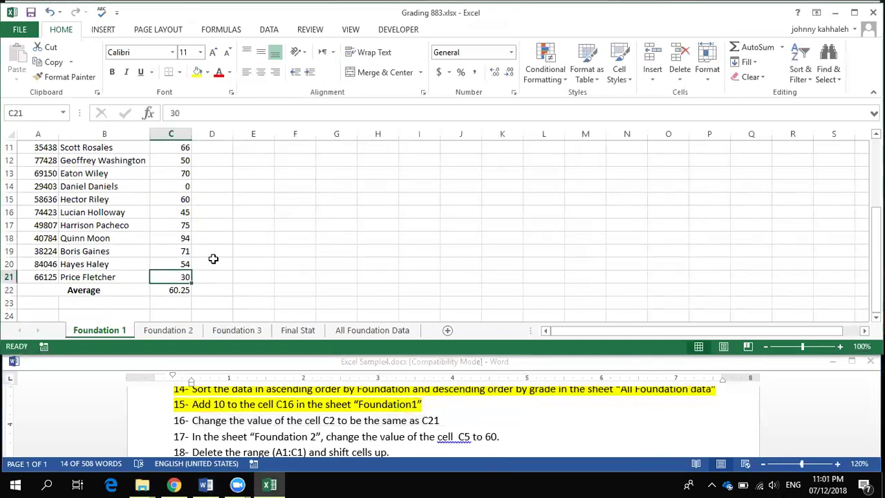
{"action": "scroll", "coordinate": [210, 257], "scroll_direction": "up", "scroll_amount": 3}
{"action": "left_click", "coordinate": [181, 158]}
{"action": "scroll", "coordinate": [231, 253], "scroll_direction": "down", "scroll_amount": 2}
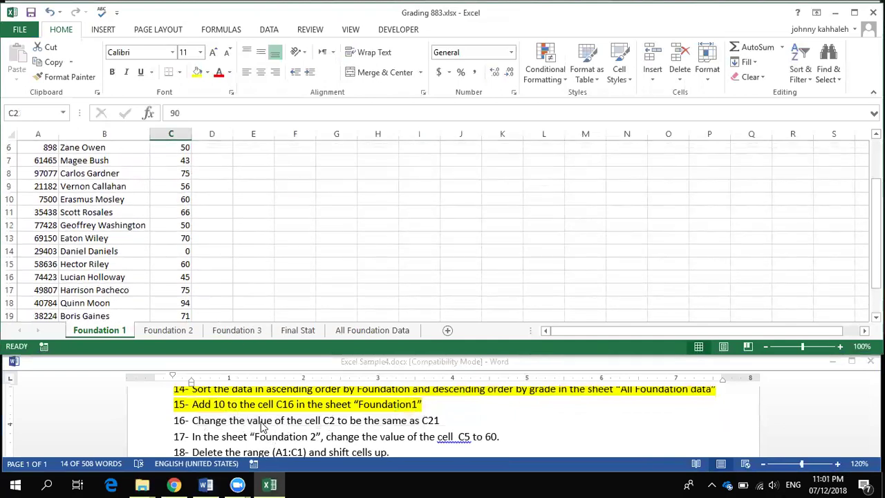
{"action": "left_click", "coordinate": [309, 275]}
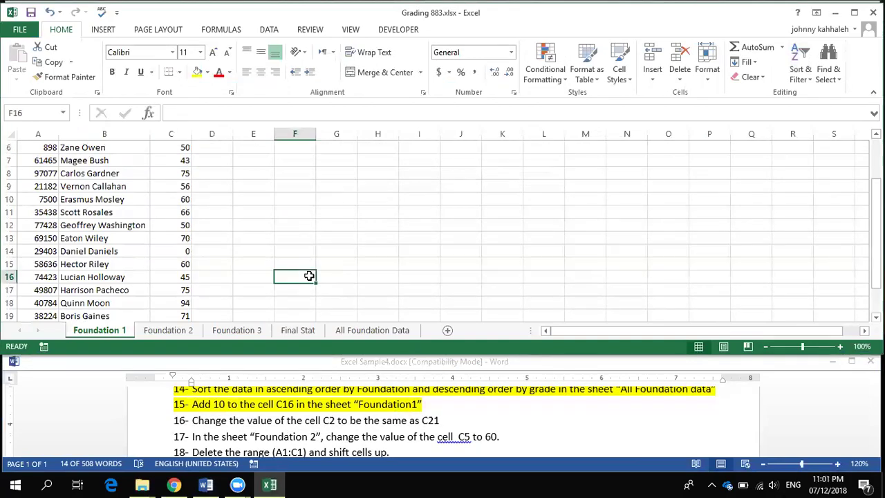
{"action": "scroll", "coordinate": [296, 275], "scroll_direction": "up", "scroll_amount": 2}
{"action": "left_click", "coordinate": [173, 161]}
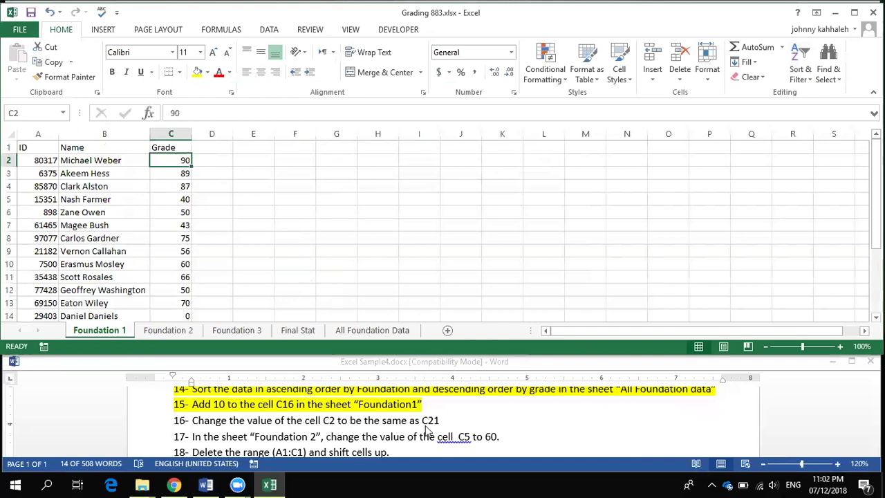
{"action": "left_click", "coordinate": [247, 174]}
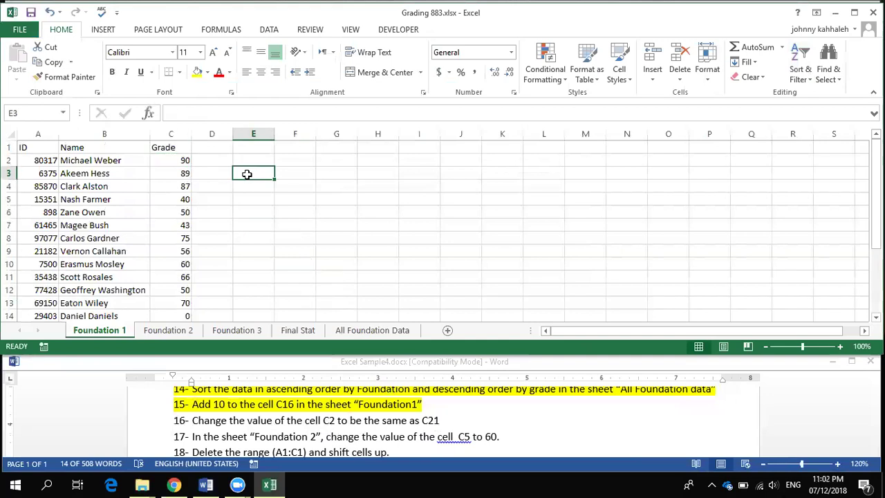
Set cell C2 in the Foundation 1 sheet to 30, the same value as C21
{"action": "scroll", "coordinate": [247, 174], "scroll_direction": "down", "scroll_amount": 3}
{"action": "left_click", "coordinate": [172, 284]}
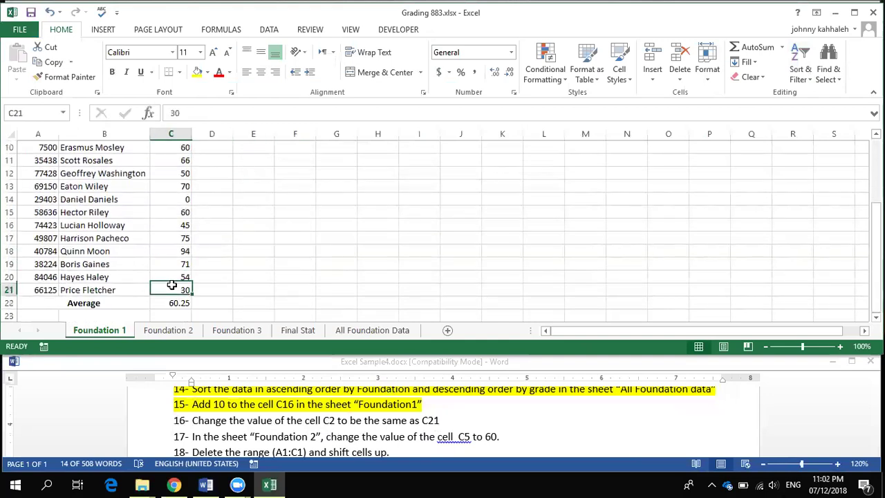
{"action": "scroll", "coordinate": [269, 236], "scroll_direction": "up", "scroll_amount": 3}
{"action": "left_click", "coordinate": [183, 160]}
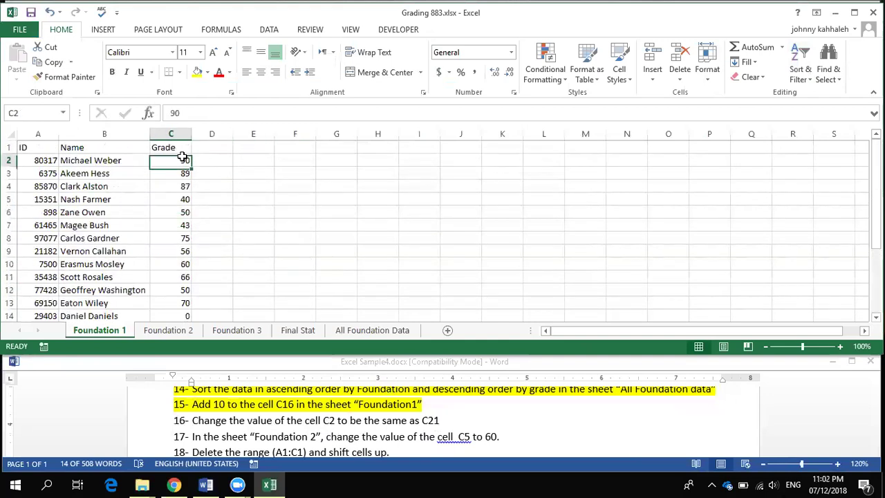
{"action": "type", "text": "30"}
{"action": "key", "text": "Return"}
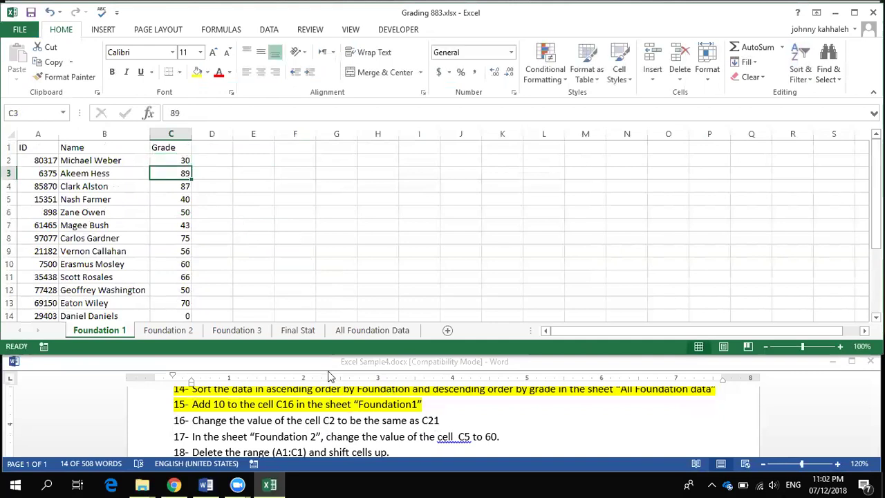
In Word, highlight instruction 16 about matching cell C2 to C21 in yellow
{"action": "triple_click", "coordinate": [359, 423]}
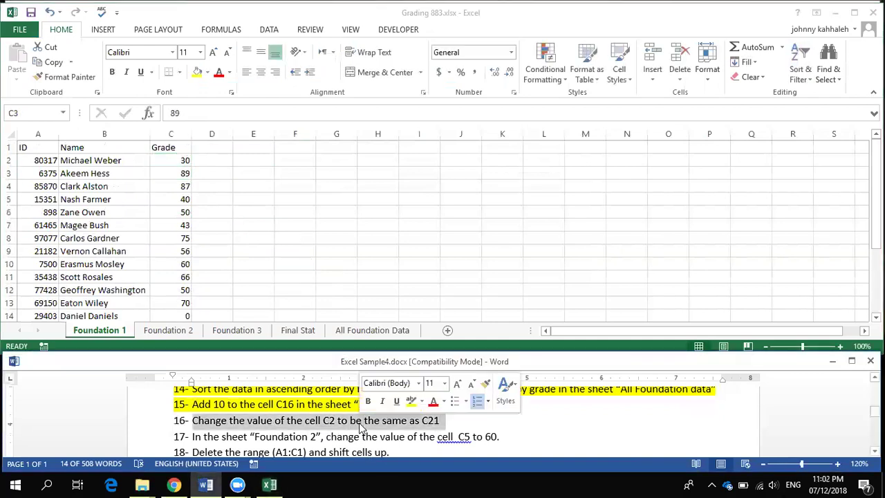
{"action": "left_click", "coordinate": [408, 404]}
{"action": "key", "text": "Right"}
{"action": "scroll", "coordinate": [302, 428], "scroll_direction": "down", "scroll_amount": 1}
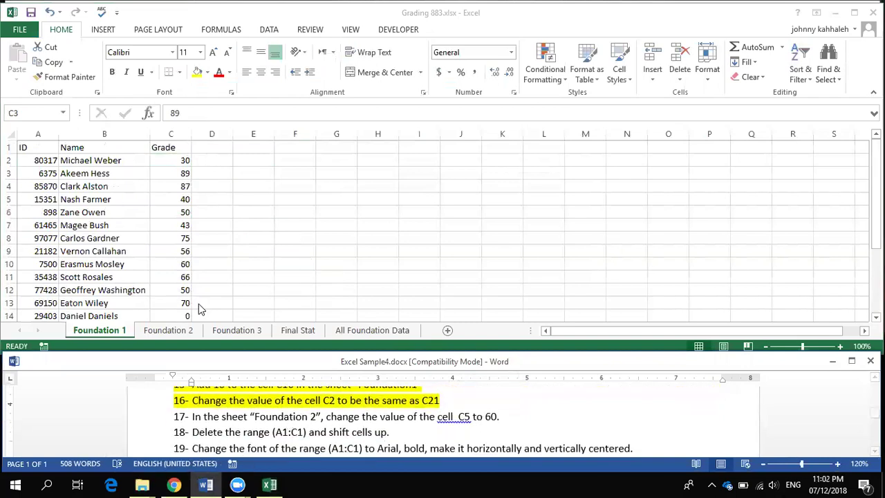
In Excel, change the value of cell C5 in the Foundation 2 sheet to 60
{"action": "left_click", "coordinate": [164, 330]}
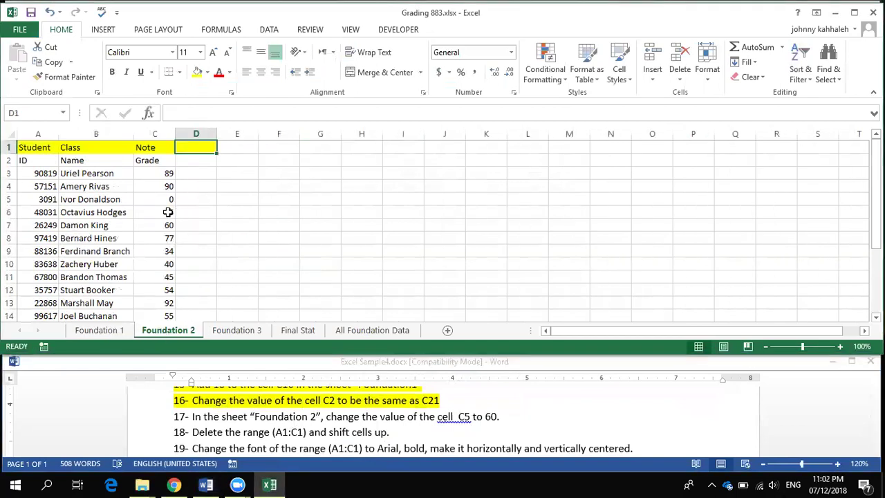
{"action": "left_click", "coordinate": [168, 202]}
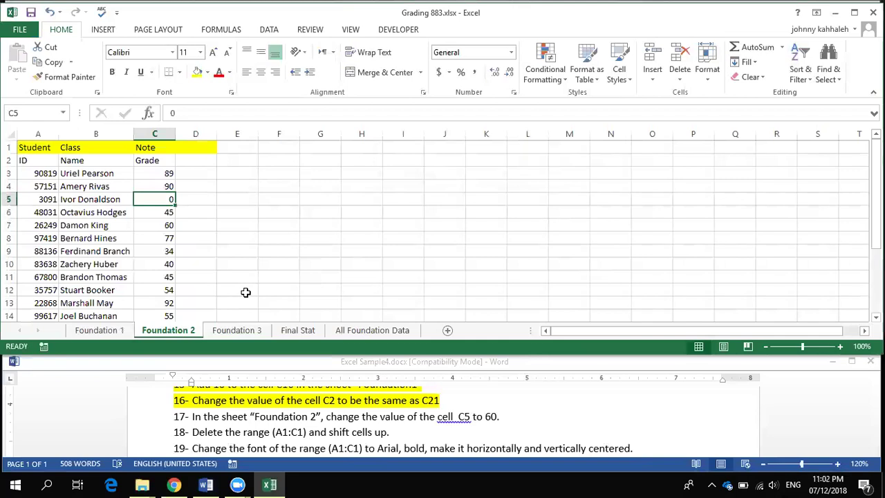
{"action": "type", "text": "6"}
{"action": "key", "text": "Return"}
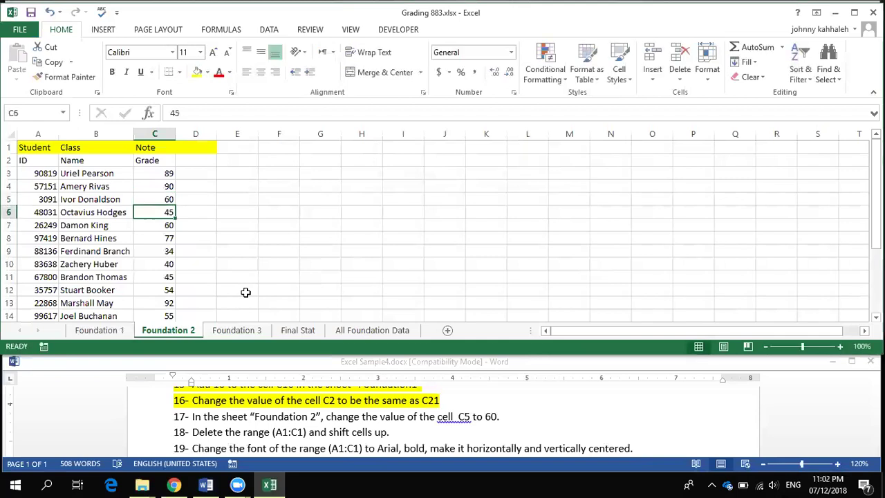
In Word, highlight instruction 17 about changing cell C5 to 60 in yellow
{"action": "triple_click", "coordinate": [330, 420]}
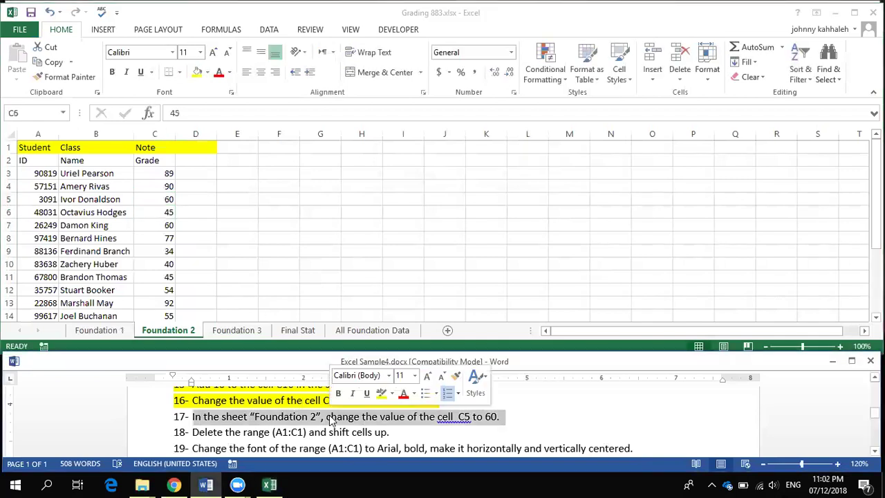
{"action": "left_click", "coordinate": [379, 393]}
{"action": "left_click", "coordinate": [272, 421]}
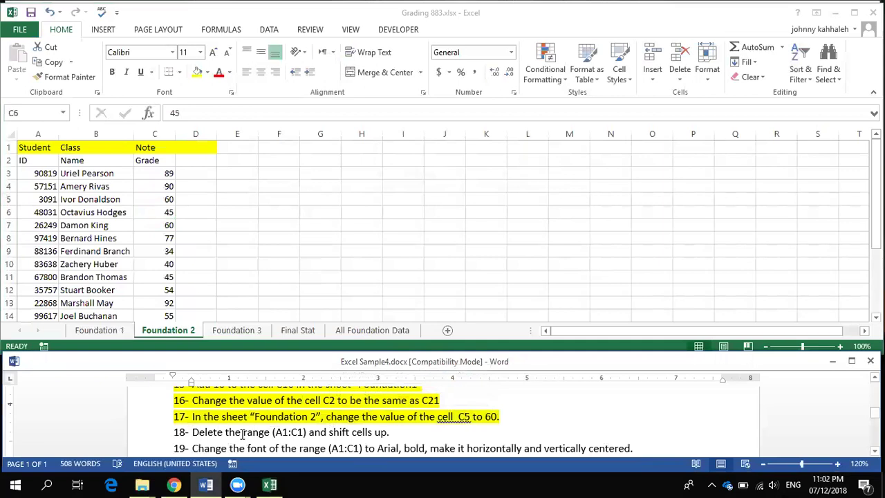
In Excel, delete the range A1:C1 of the Foundation 2 sheet, shifting the cells up
{"action": "triple_click", "coordinate": [244, 432]}
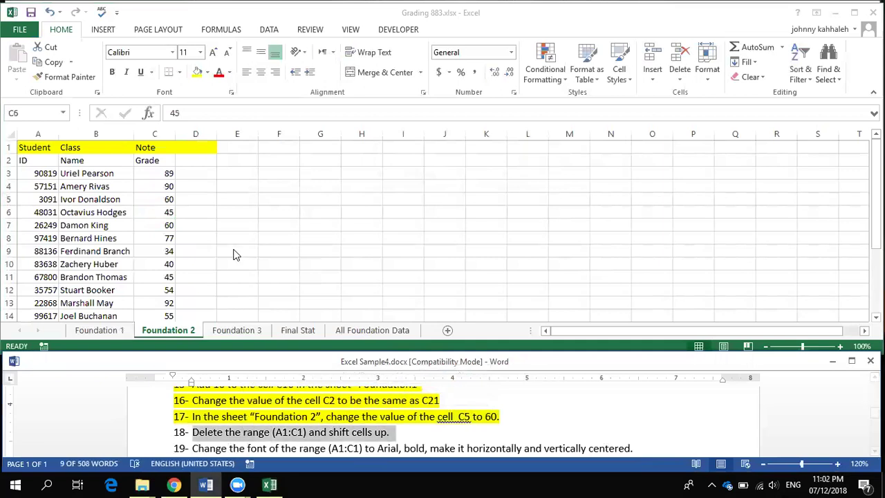
{"action": "key", "text": "alt+Tab"}
{"action": "left_click_drag", "start_coordinate": [40, 143], "coordinate": [146, 143]}
{"action": "right_click", "coordinate": [147, 147]}
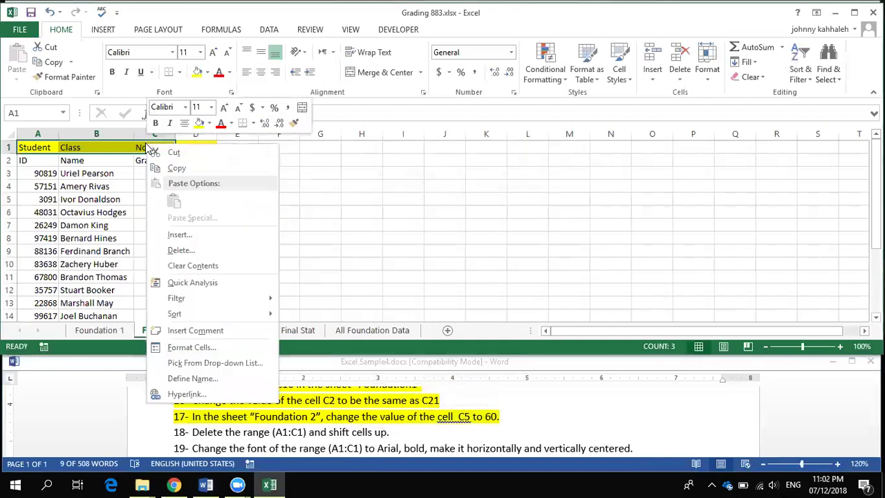
{"action": "left_click", "coordinate": [191, 250]}
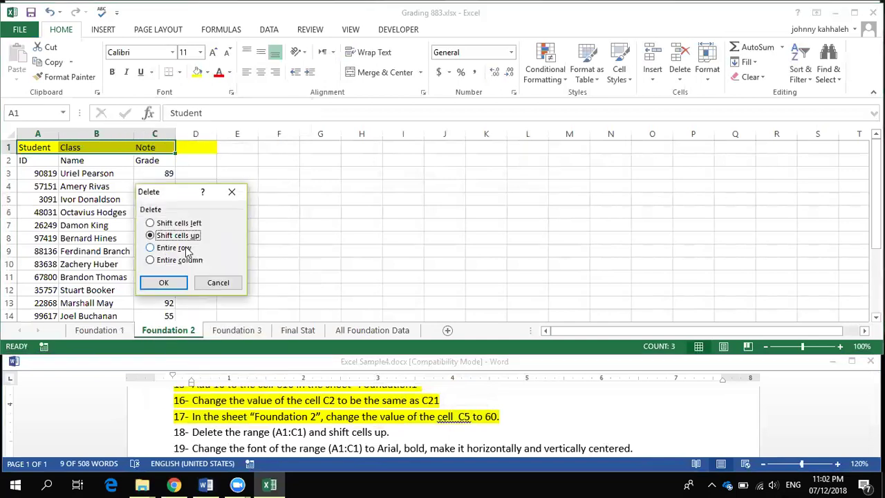
{"action": "left_click", "coordinate": [165, 282]}
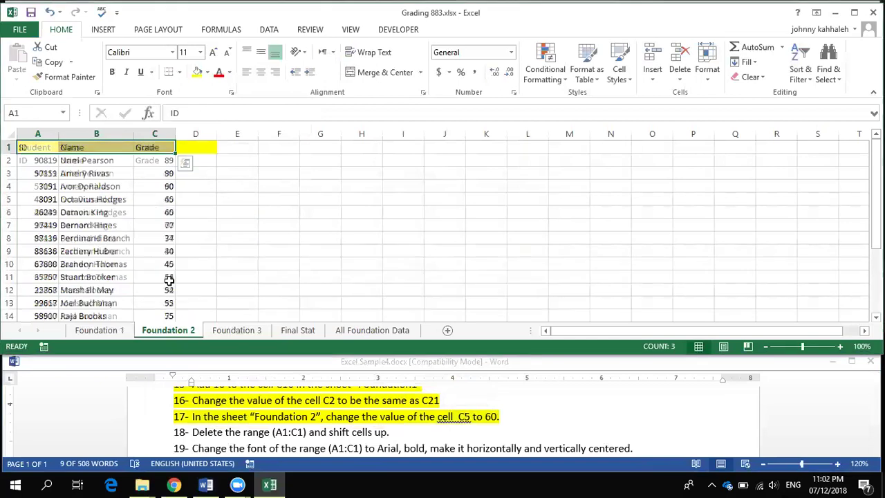
In Word, highlight instruction 18 about deleting the range A1:C1 in yellow
{"action": "left_click", "coordinate": [323, 416]}
{"action": "scroll", "coordinate": [322, 415], "scroll_direction": "down", "scroll_amount": 1}
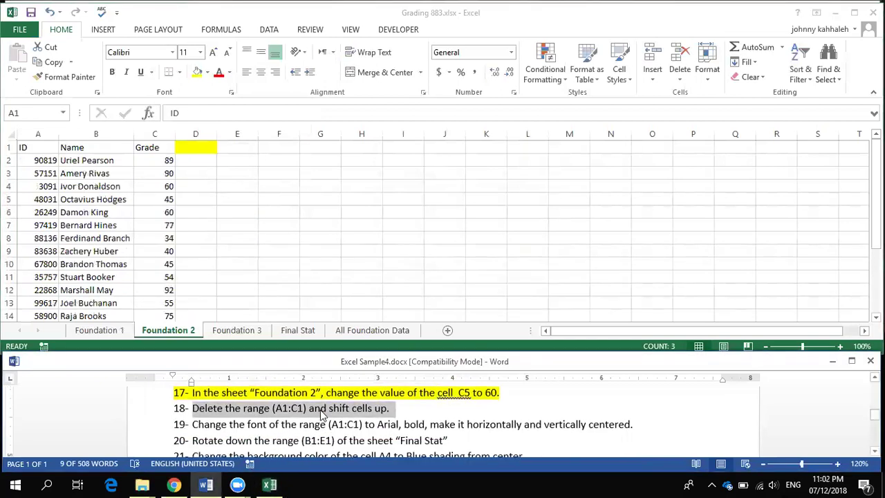
{"action": "triple_click", "coordinate": [322, 410]}
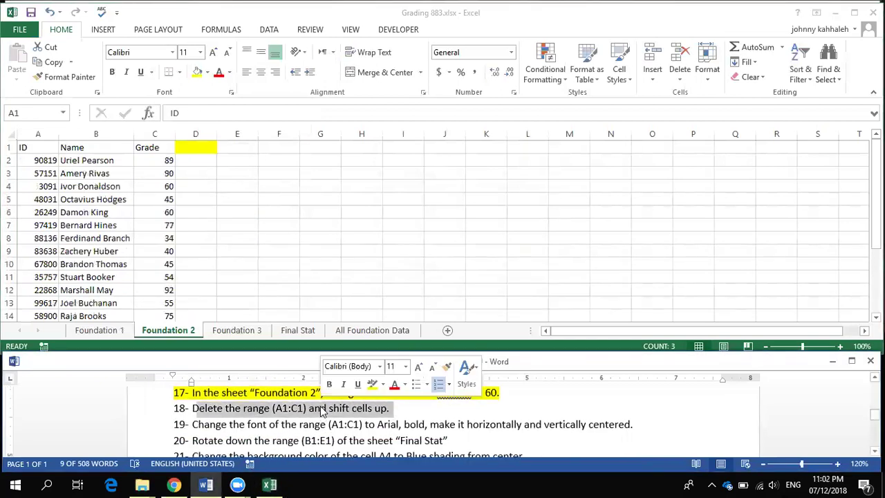
{"action": "left_click", "coordinate": [371, 385]}
{"action": "left_click", "coordinate": [270, 427]}
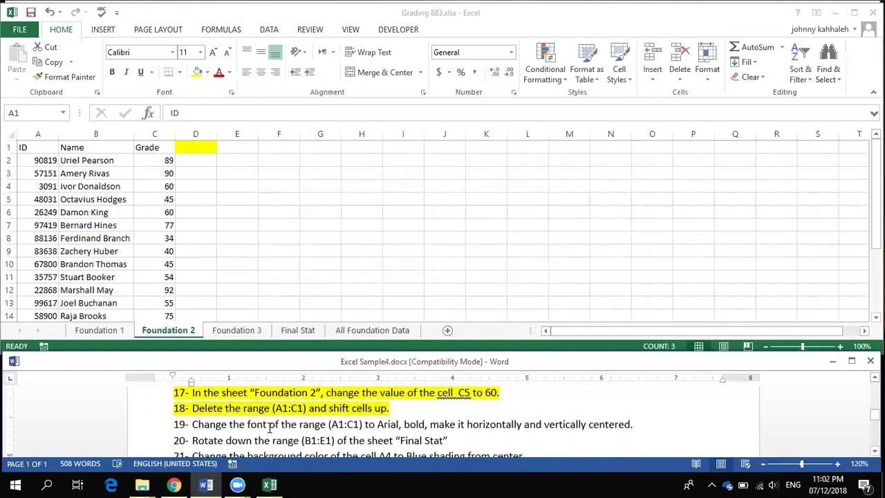
In Excel, format the range A1:C1 of the Foundation 2 sheet as bold Arial, centered horizontally and vertically
{"action": "left_click_drag", "start_coordinate": [631, 422], "coordinate": [466, 424]}
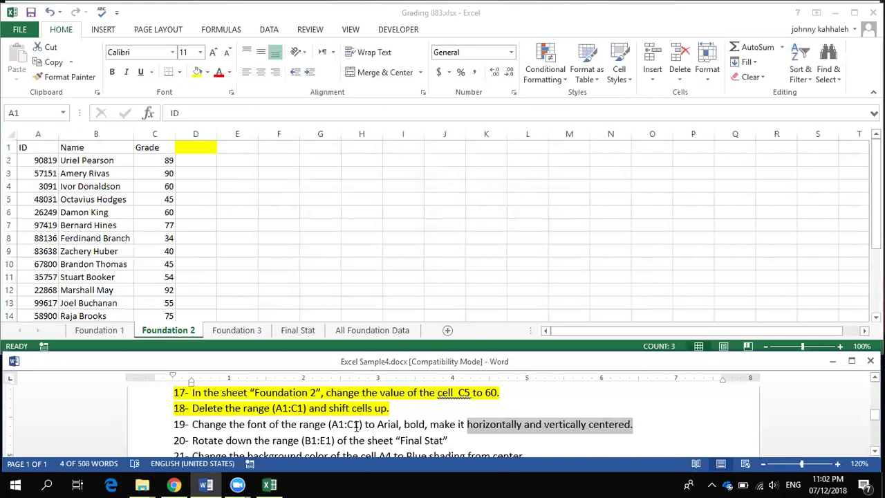
{"action": "key", "text": "alt+Tab"}
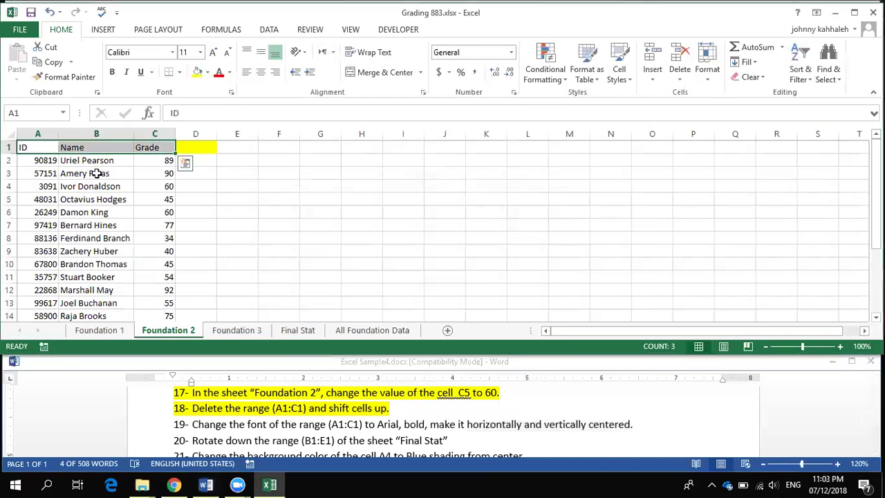
{"action": "left_click", "coordinate": [138, 52]}
{"action": "type", "text": "al"}
{"action": "key", "text": "Return"}
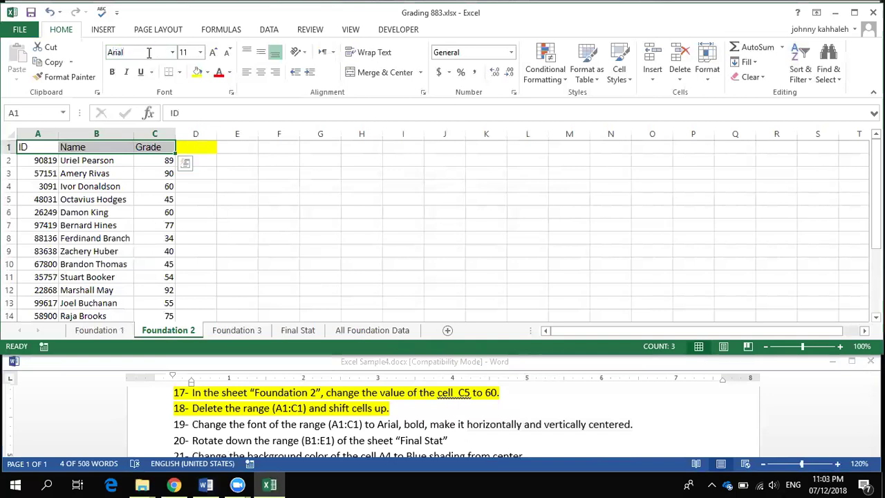
{"action": "left_click", "coordinate": [112, 72]}
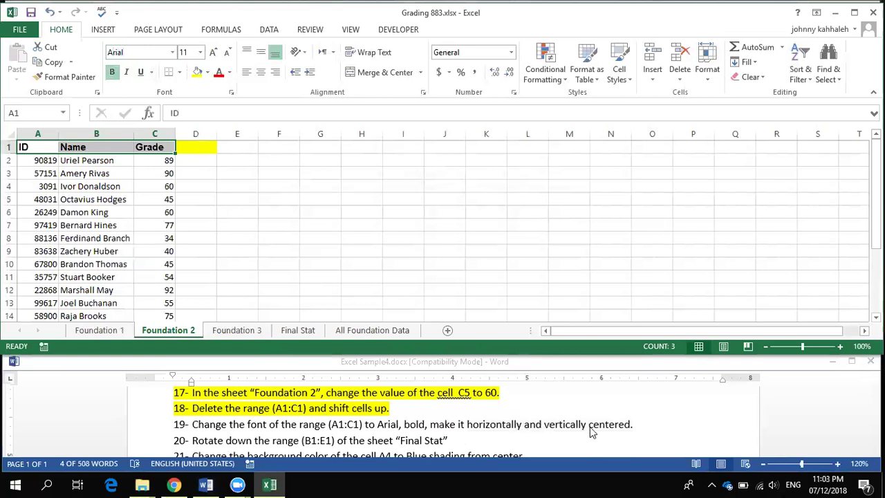
{"action": "left_click", "coordinate": [261, 55]}
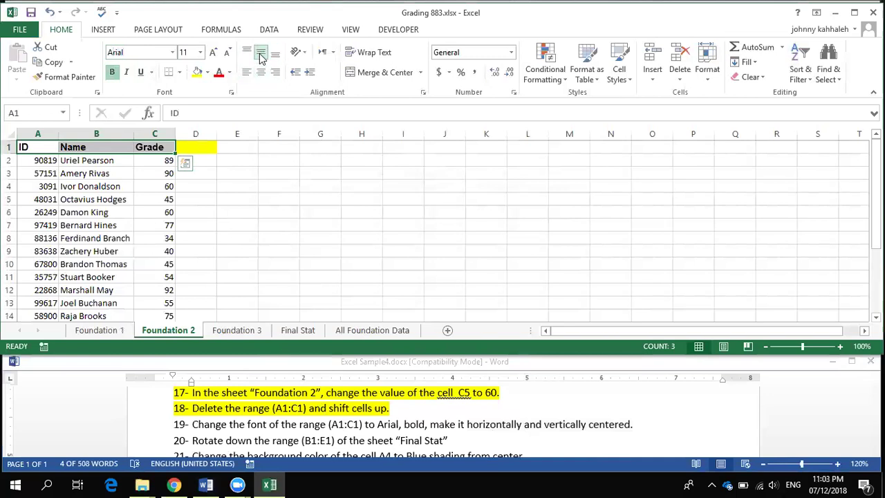
{"action": "left_click", "coordinate": [260, 71]}
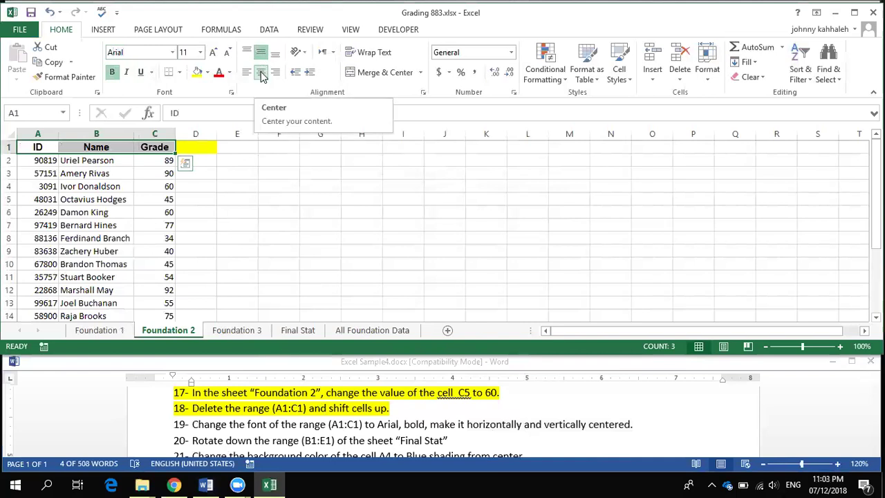
In Word, highlight instruction 19 about the font and centering of A1:C1 in yellow
{"action": "triple_click", "coordinate": [322, 430]}
{"action": "left_click", "coordinate": [376, 407]}
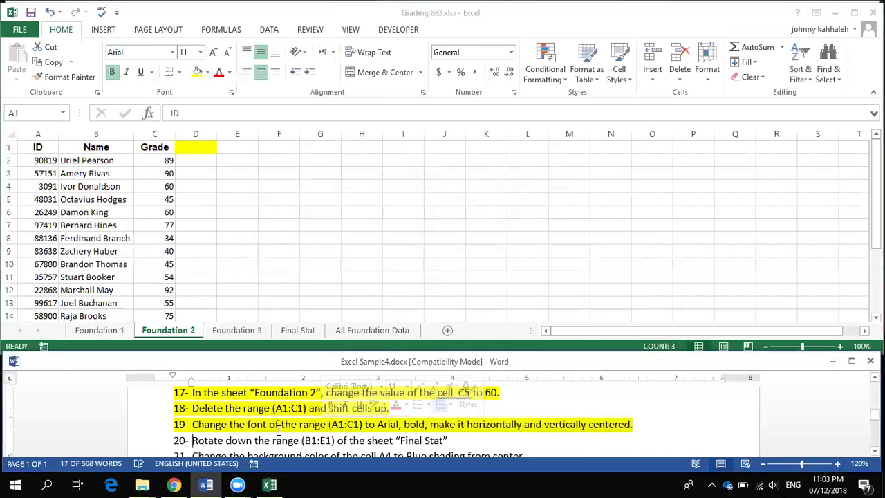
{"action": "left_click", "coordinate": [278, 429]}
In Excel, rotate the text of the range B1:E1 down in the Final Stat sheet, as instruction 20 asks
{"action": "scroll", "coordinate": [263, 418], "scroll_direction": "down", "scroll_amount": 1}
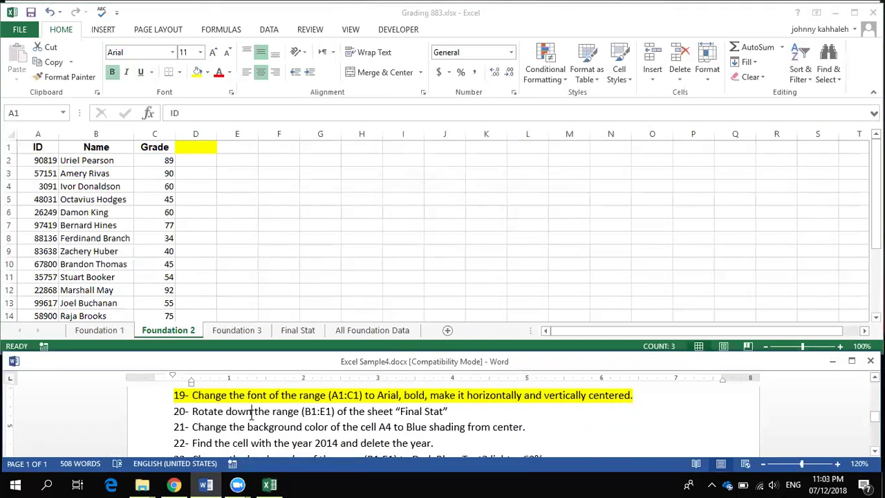
{"action": "triple_click", "coordinate": [251, 412]}
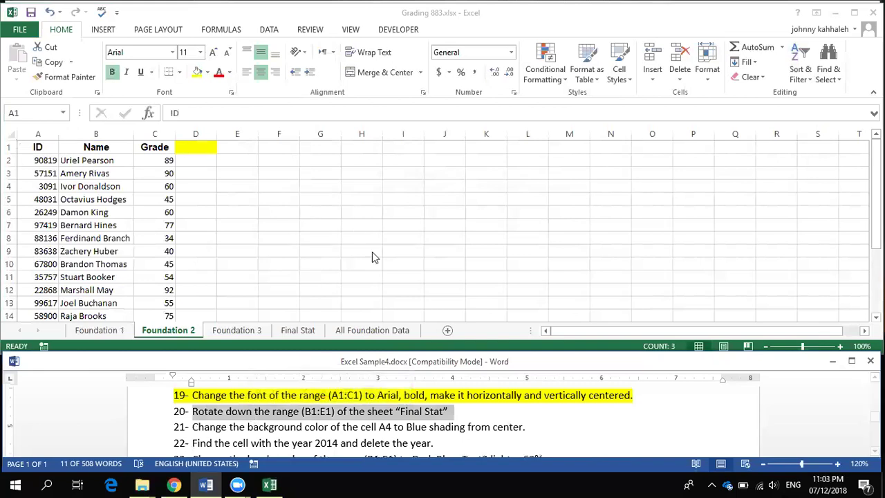
{"action": "left_click", "coordinate": [298, 330]}
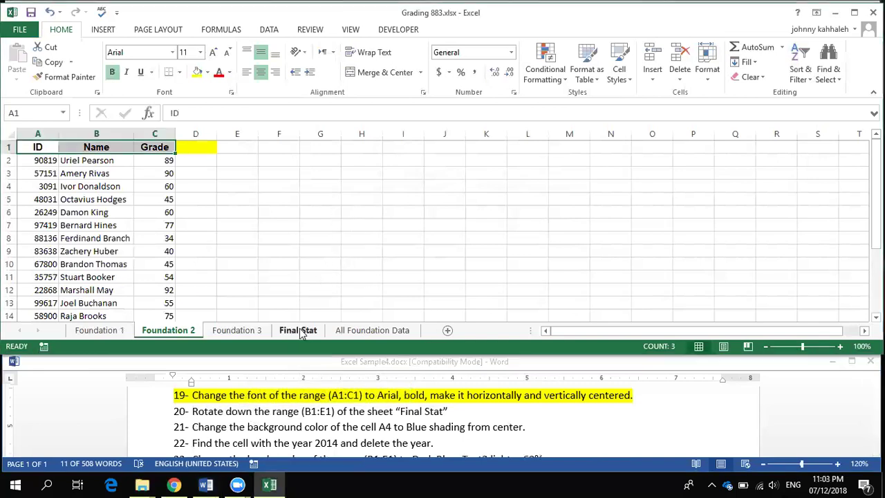
{"action": "left_click", "coordinate": [299, 331]}
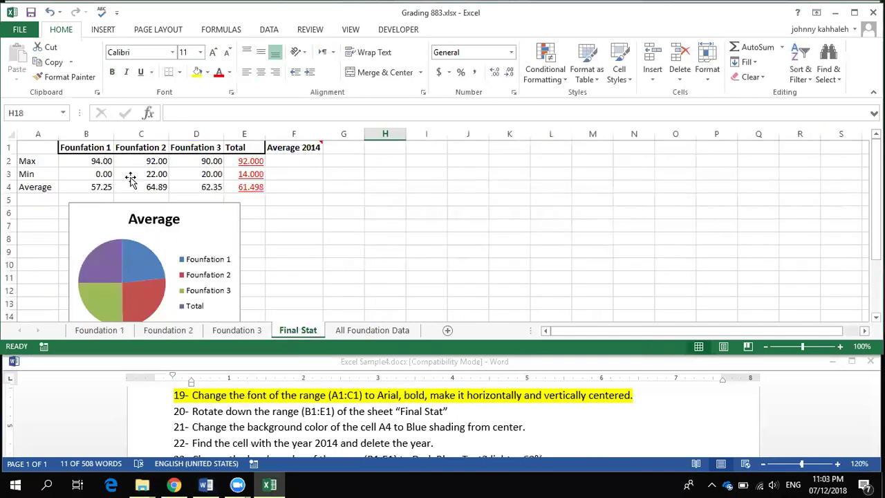
{"action": "left_click_drag", "start_coordinate": [90, 145], "coordinate": [235, 143]}
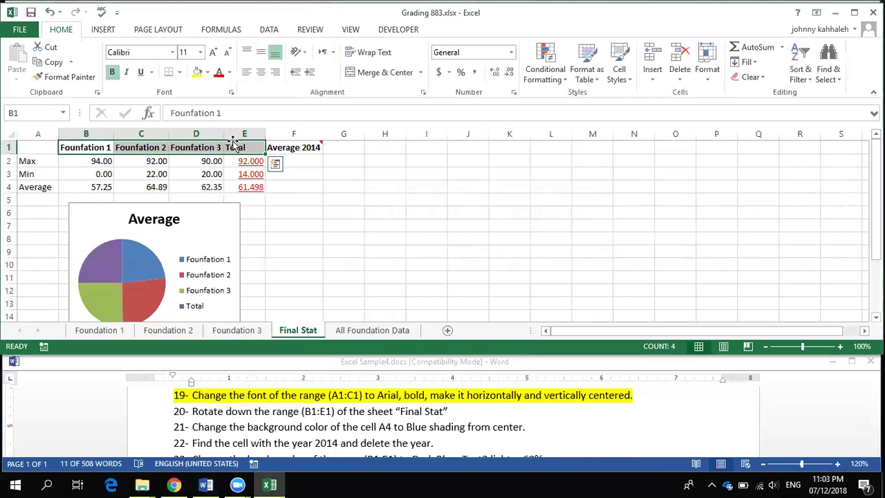
{"action": "left_click", "coordinate": [305, 56]}
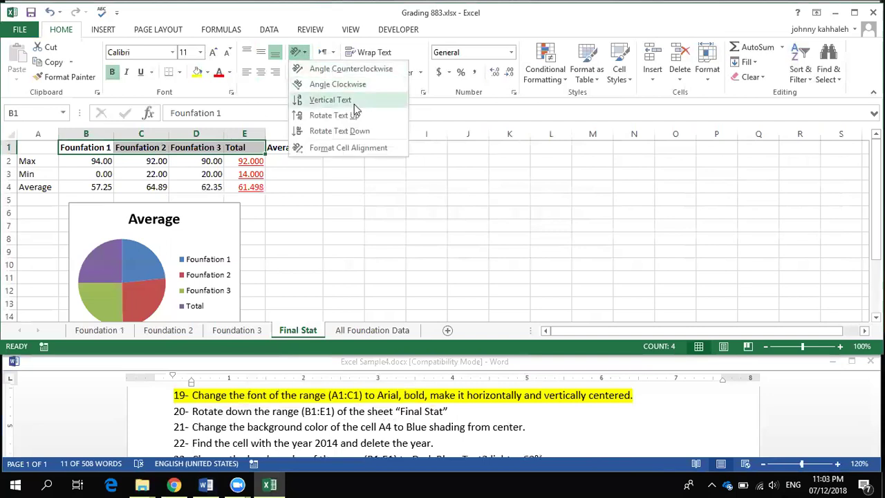
{"action": "left_click", "coordinate": [357, 131]}
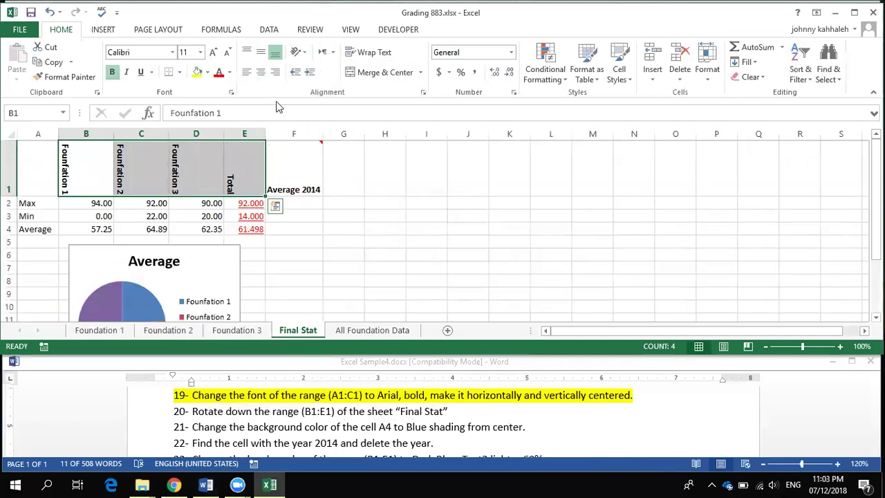
Examine the text orientation settings and rotation options of the range B1:E1 without changing them
{"action": "left_click", "coordinate": [302, 55]}
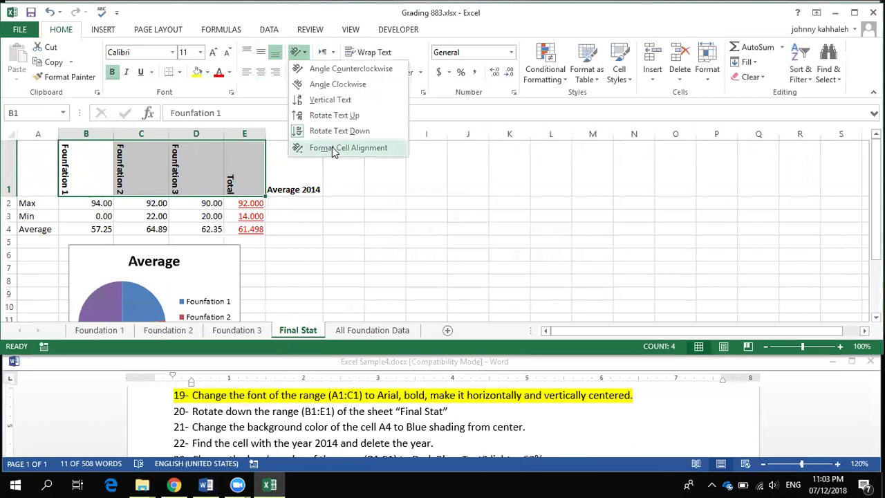
{"action": "left_click", "coordinate": [332, 147]}
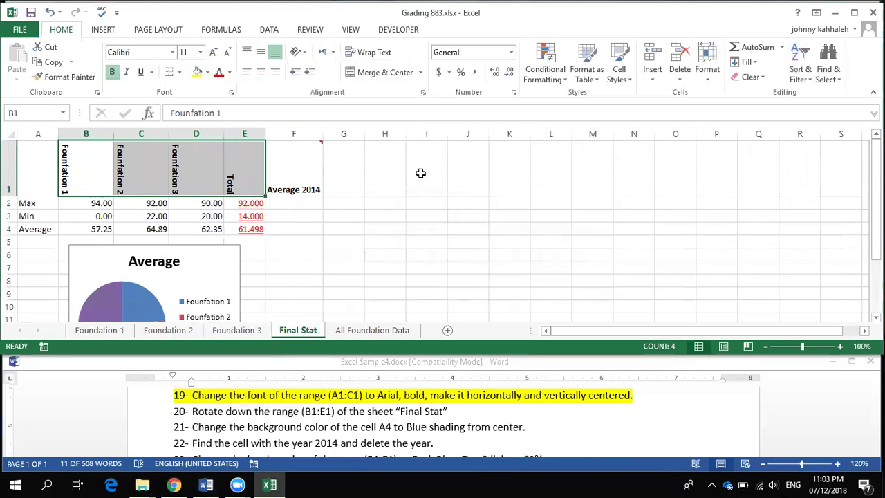
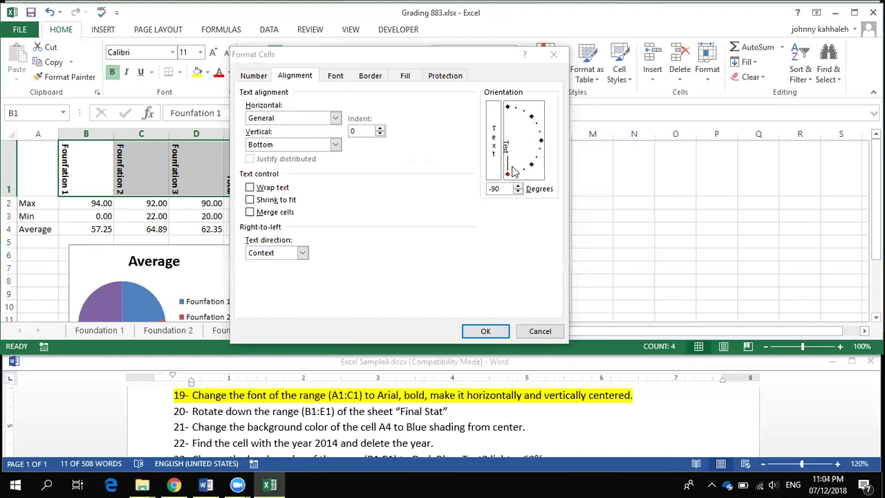
{"action": "left_click", "coordinate": [553, 54]}
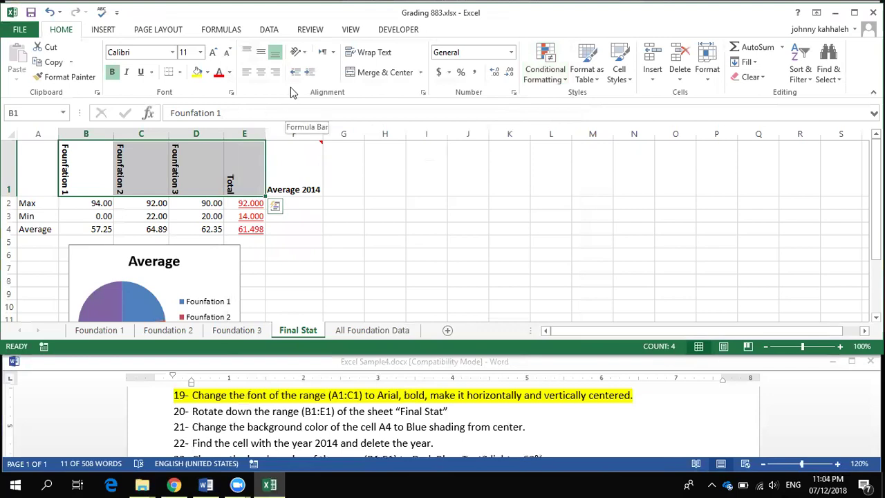
{"action": "left_click", "coordinate": [301, 58]}
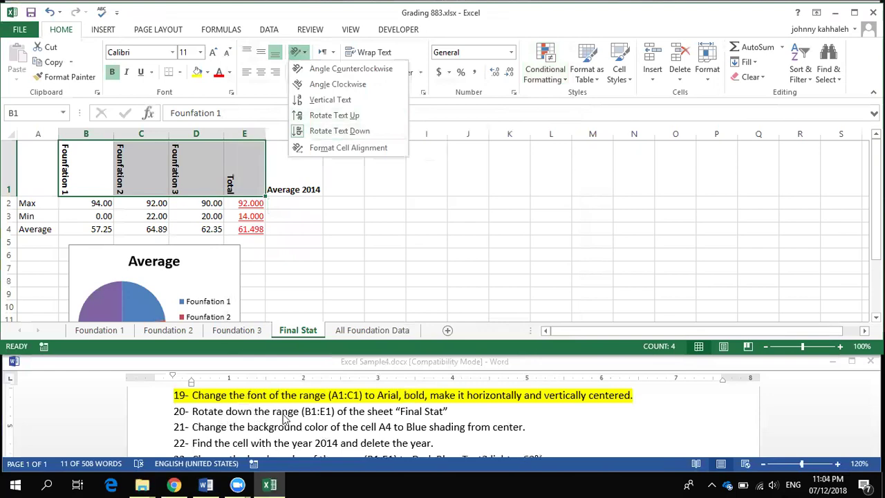
{"action": "left_click", "coordinate": [406, 275]}
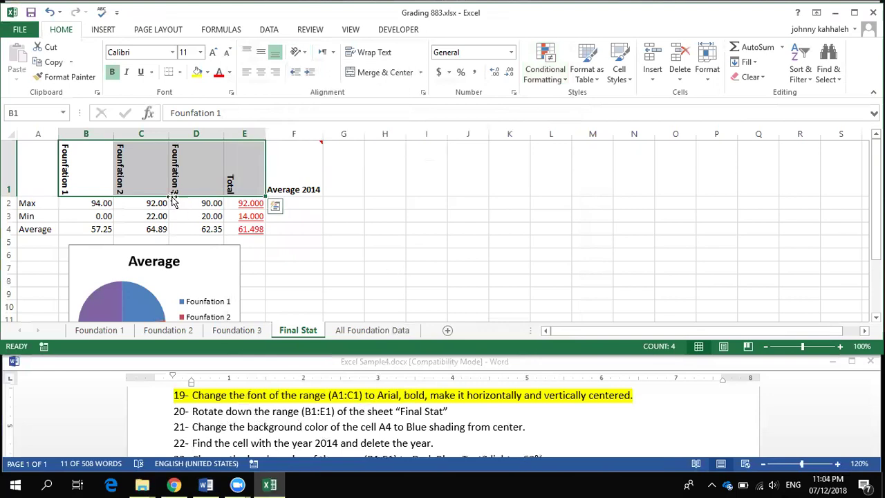
In Word, highlight instruction 20 about rotating the range B1:E1 in yellow
{"action": "triple_click", "coordinate": [269, 414]}
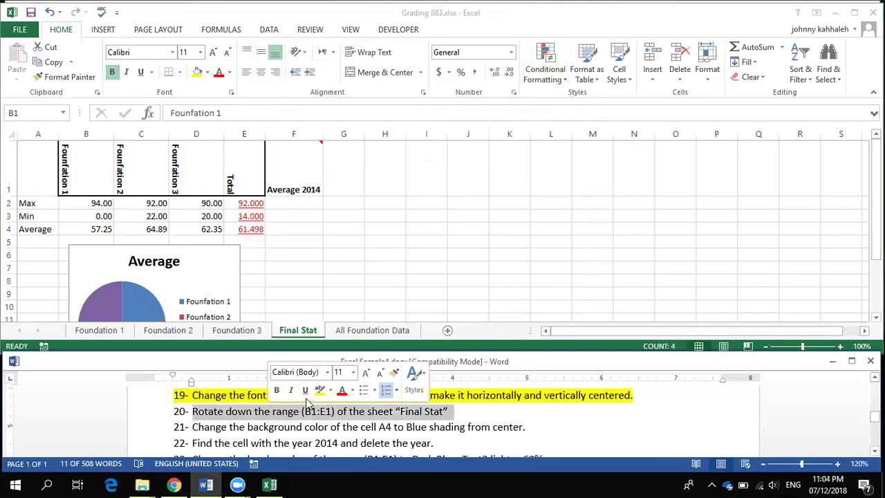
{"action": "left_click", "coordinate": [319, 389]}
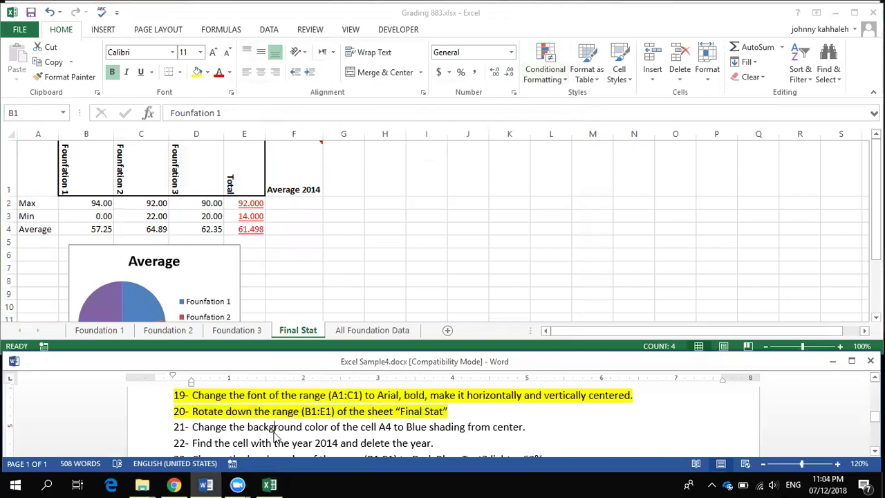
In Excel, fill cell A4 of the Final Stat sheet with a two-color gradient to standard Blue, shaded from center
{"action": "triple_click", "coordinate": [275, 427]}
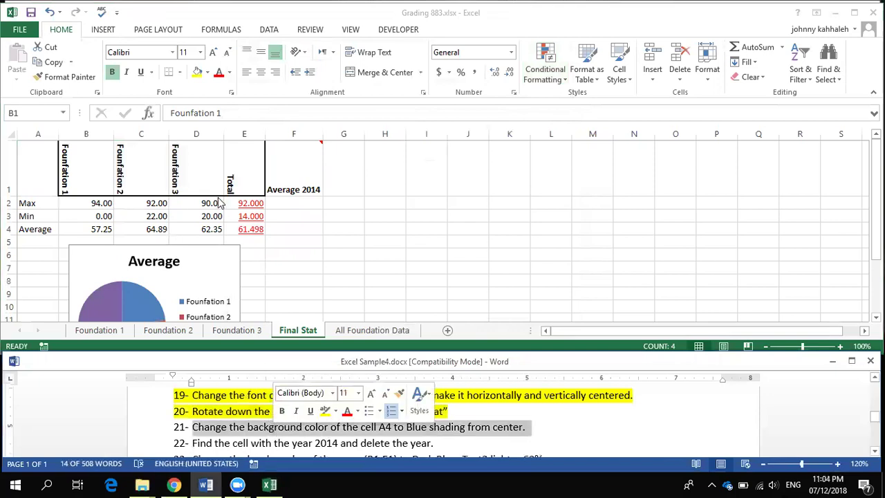
{"action": "left_click", "coordinate": [41, 229]}
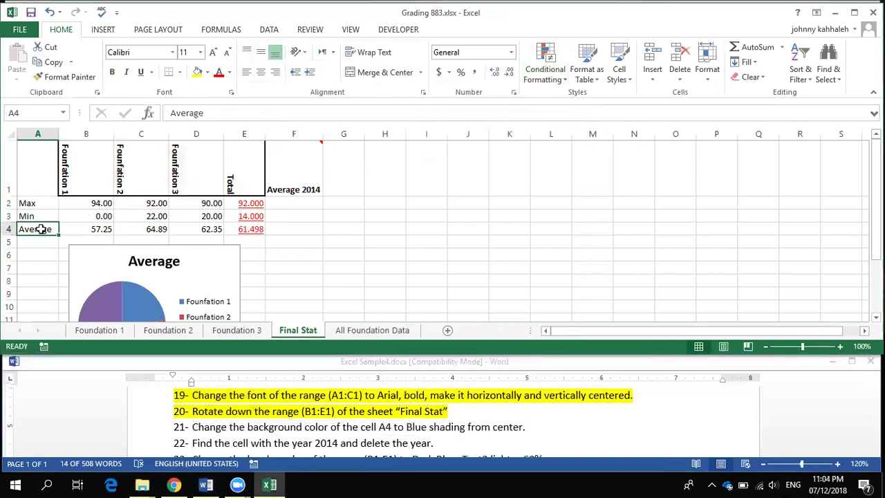
{"action": "right_click", "coordinate": [41, 229]}
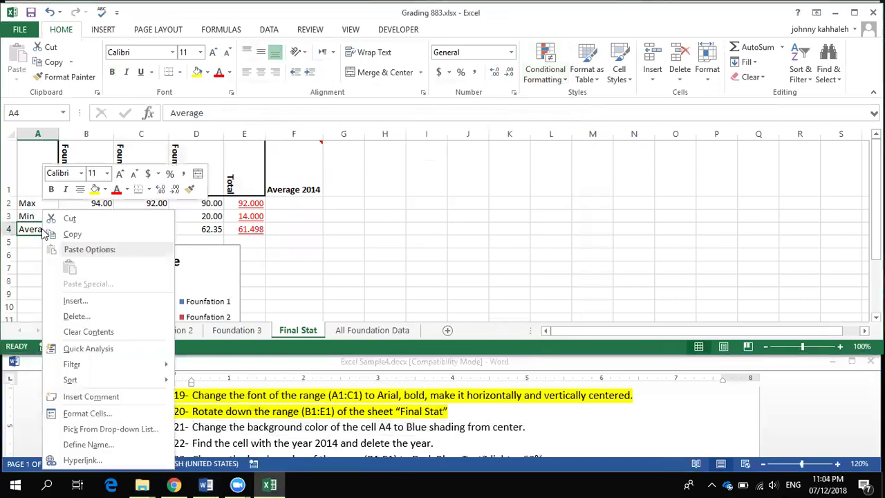
{"action": "left_click", "coordinate": [102, 413]}
{"action": "left_click", "coordinate": [177, 201]}
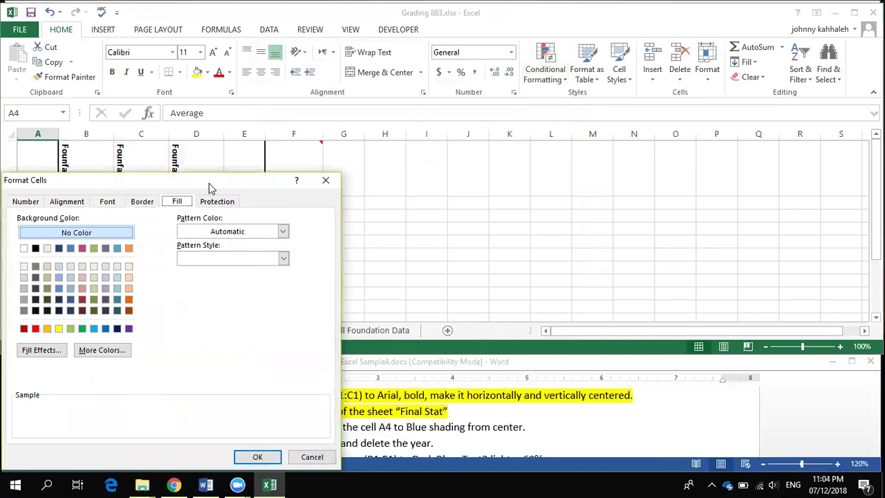
{"action": "left_click_drag", "start_coordinate": [211, 188], "coordinate": [389, 50]}
{"action": "left_click", "coordinate": [225, 213]}
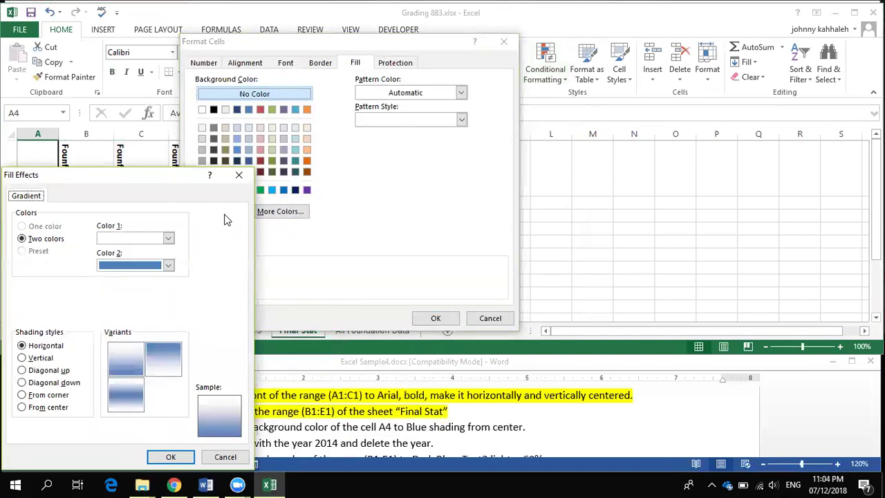
{"action": "left_click_drag", "start_coordinate": [169, 179], "coordinate": [308, 138]}
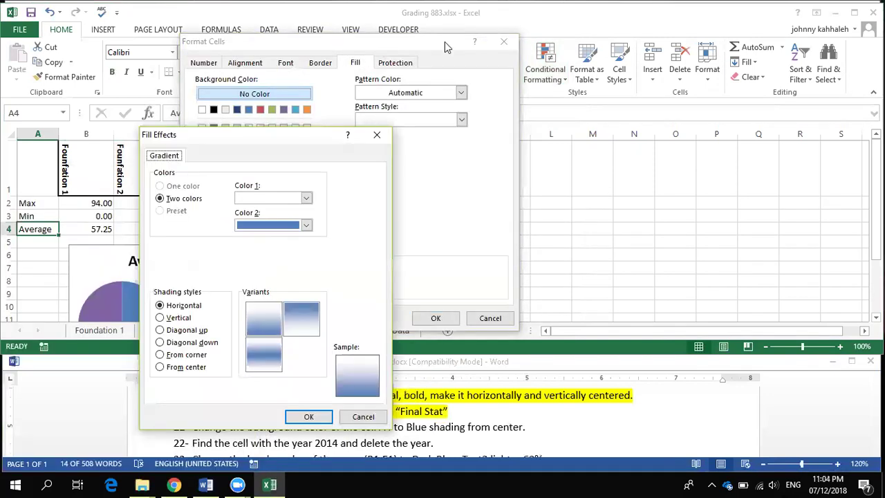
{"action": "left_click", "coordinate": [454, 129]}
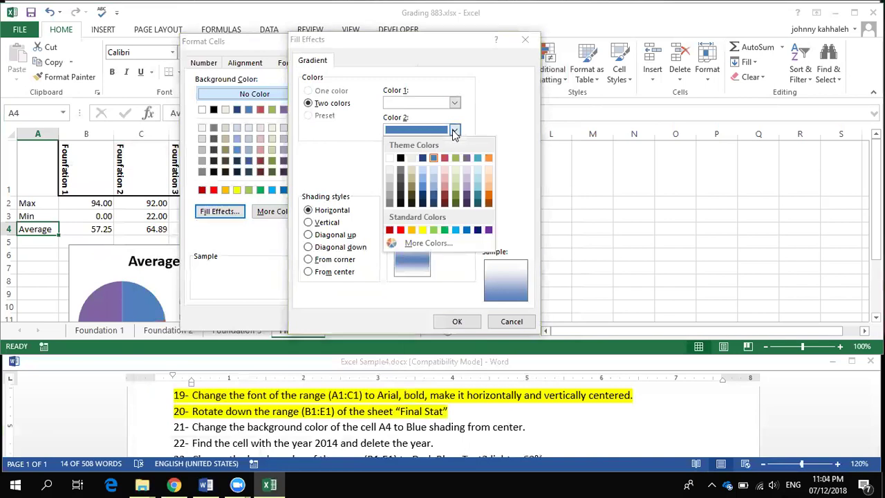
{"action": "left_click", "coordinate": [467, 230]}
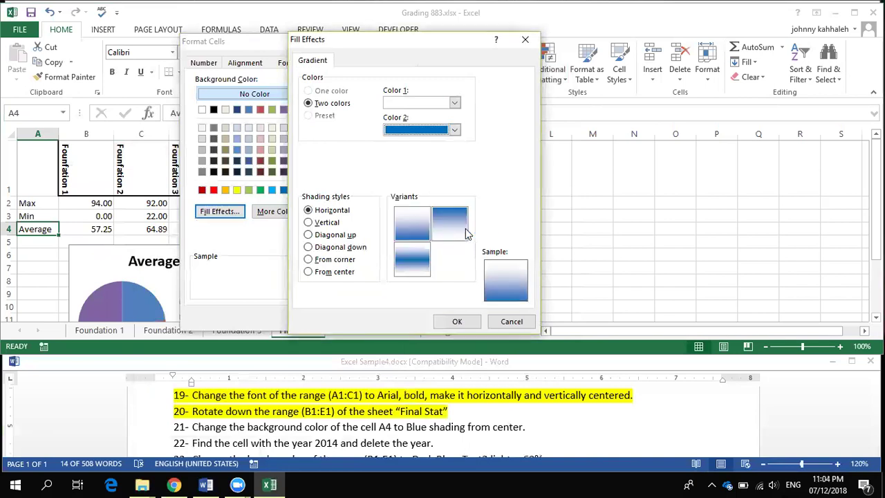
{"action": "left_click", "coordinate": [321, 274]}
{"action": "left_click", "coordinate": [456, 322]}
{"action": "left_click", "coordinate": [436, 317]}
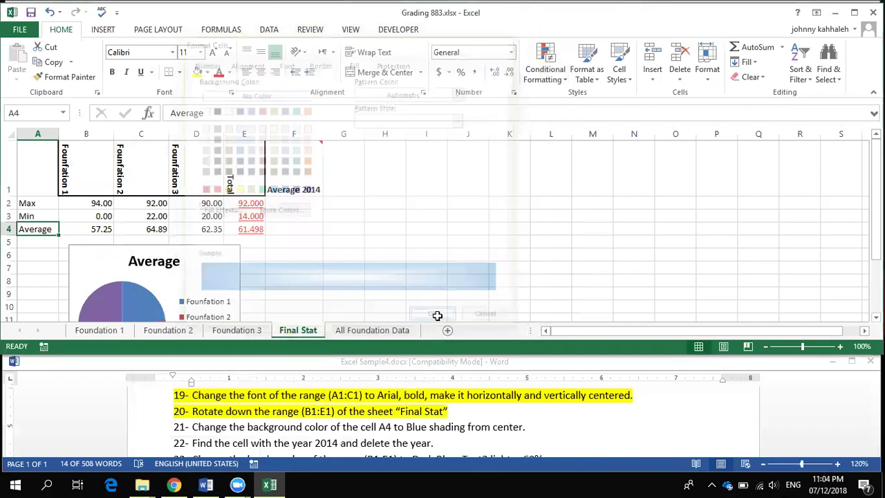
In Word, highlight instruction 21 about the background color of cell A4 in yellow
{"action": "triple_click", "coordinate": [361, 431]}
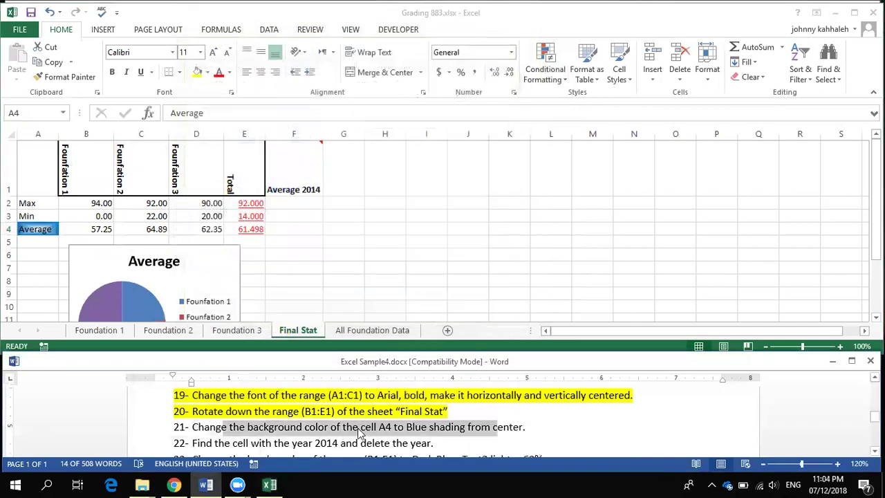
{"action": "left_click", "coordinate": [409, 406]}
{"action": "scroll", "coordinate": [318, 426], "scroll_direction": "down", "scroll_amount": 2}
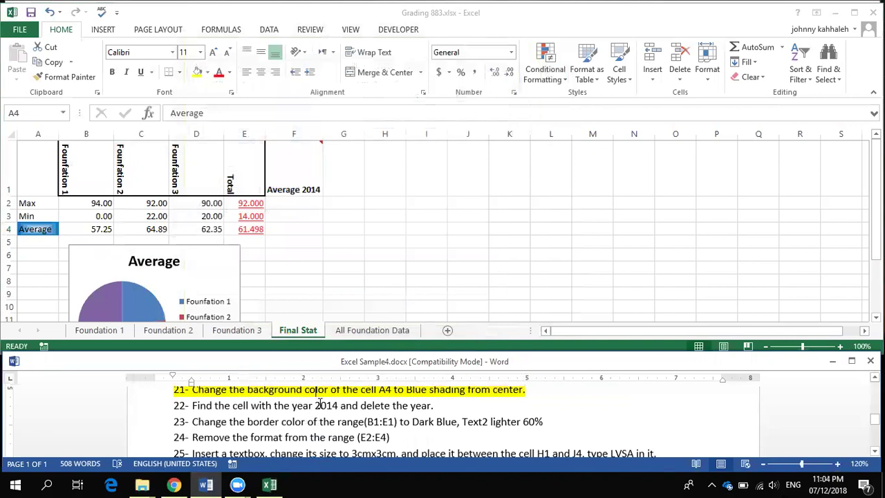
In Excel, delete the year 2014 from cell F1 so its text reads Average
{"action": "left_click_drag", "start_coordinate": [432, 405], "coordinate": [340, 406]}
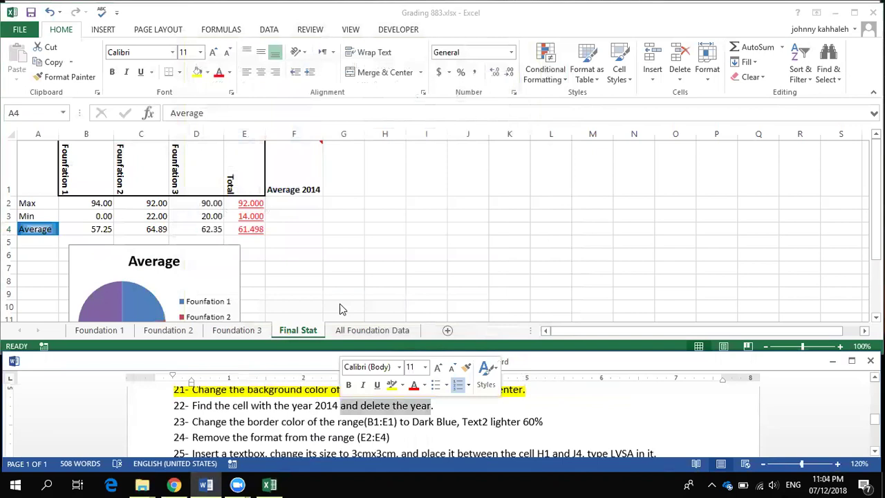
{"action": "left_click", "coordinate": [309, 195]}
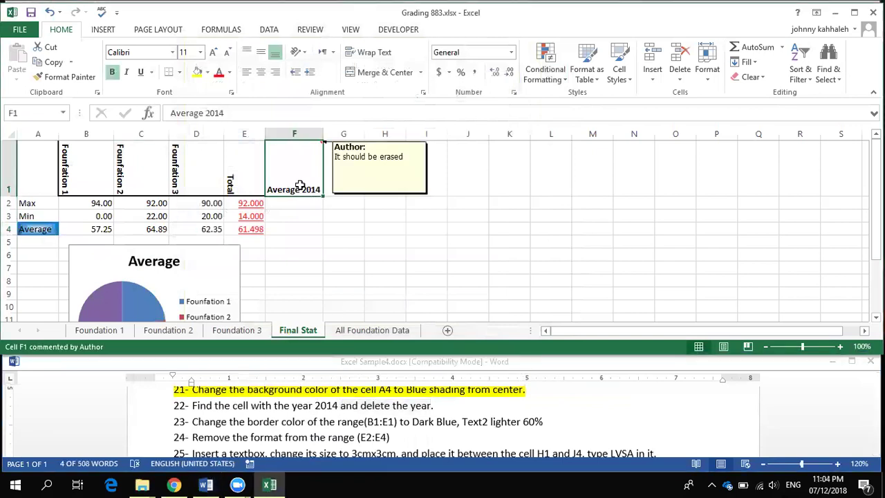
{"action": "double_click", "coordinate": [218, 114]}
{"action": "type", "text": "="}
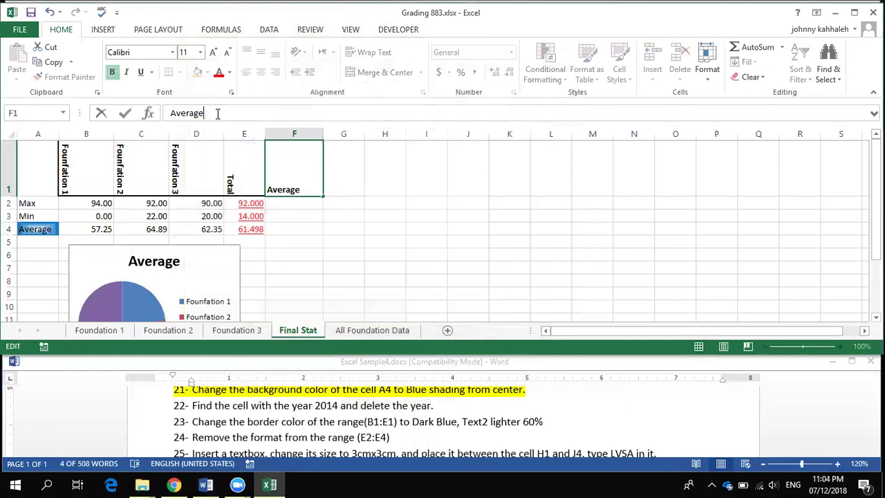
{"action": "key", "text": "Return"}
In Word, highlight instruction 22 about finding and deleting the year 2014 in yellow
{"action": "left_click", "coordinate": [433, 428]}
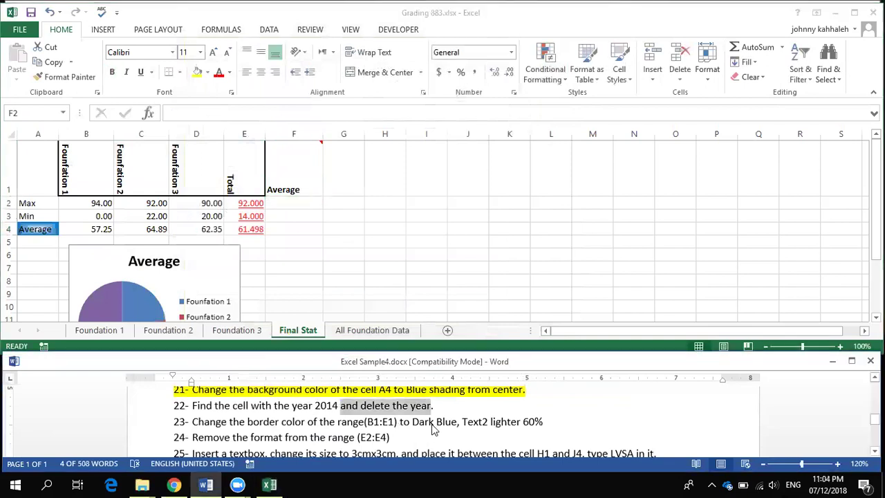
{"action": "left_click", "coordinate": [408, 406]}
{"action": "left_click_drag", "start_coordinate": [408, 405], "coordinate": [192, 406]}
{"action": "left_click", "coordinate": [458, 383]}
{"action": "left_click", "coordinate": [298, 419]}
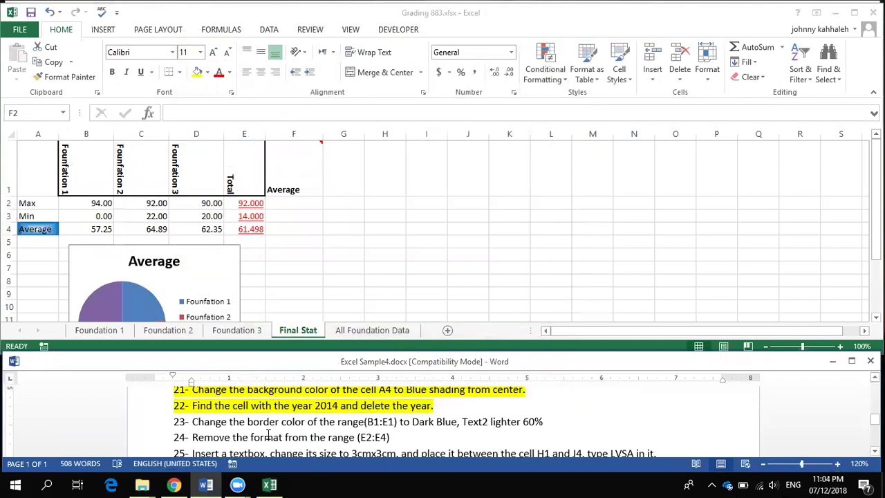
In Excel, try to recolor the border of the range B1:E1 by choosing only a red line color
{"action": "triple_click", "coordinate": [264, 423]}
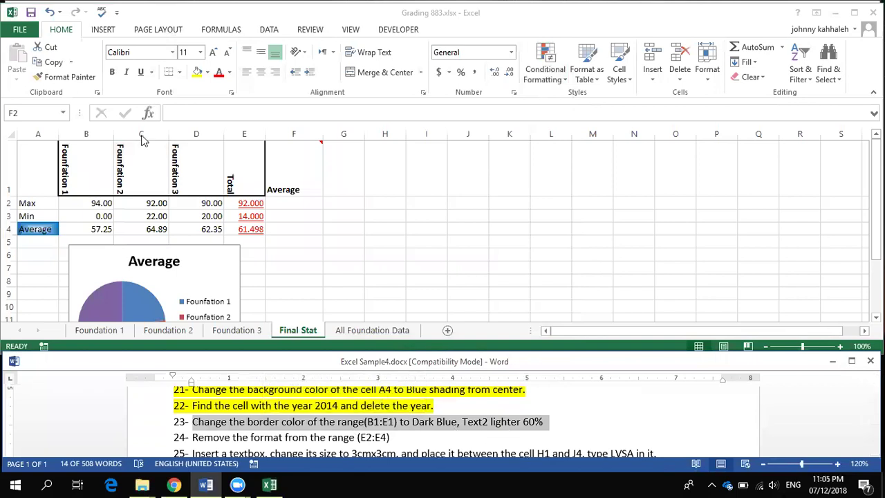
{"action": "left_click", "coordinate": [89, 162]}
{"action": "left_click_drag", "start_coordinate": [145, 152], "coordinate": [257, 170]}
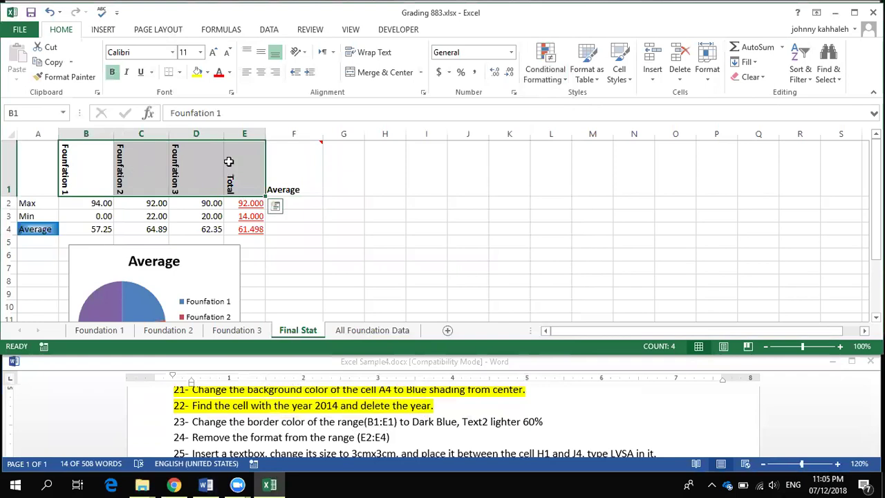
{"action": "right_click", "coordinate": [231, 164]}
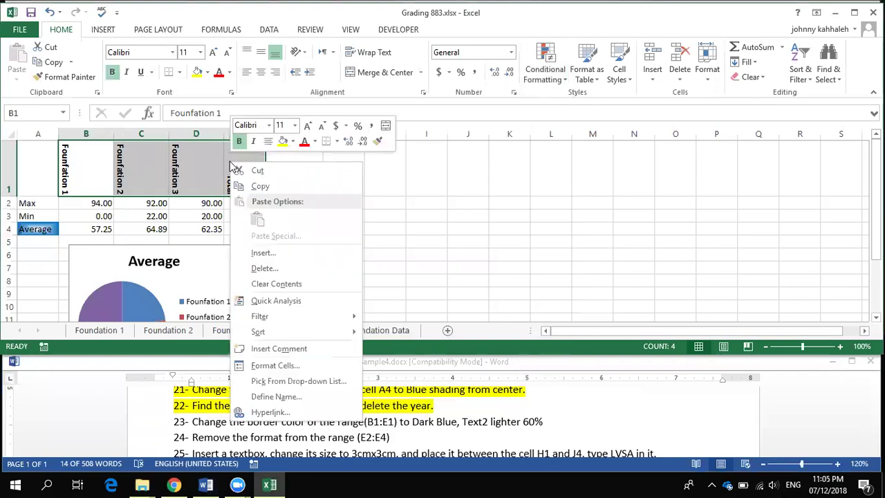
{"action": "left_click", "coordinate": [274, 364]}
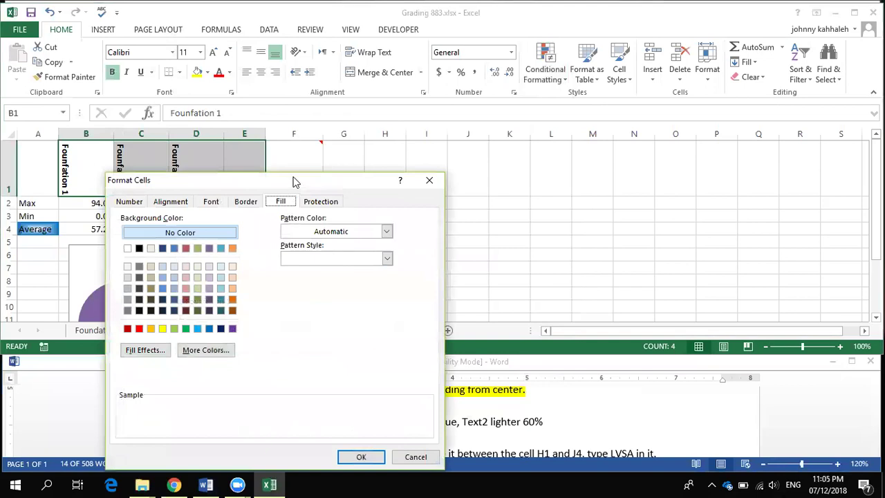
{"action": "left_click_drag", "start_coordinate": [293, 181], "coordinate": [400, 52]}
{"action": "left_click", "coordinate": [359, 73]}
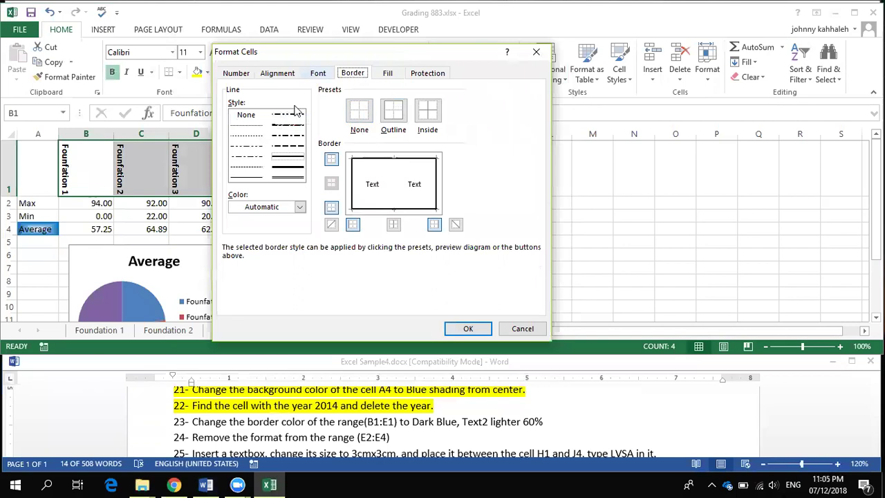
{"action": "left_click", "coordinate": [300, 207]}
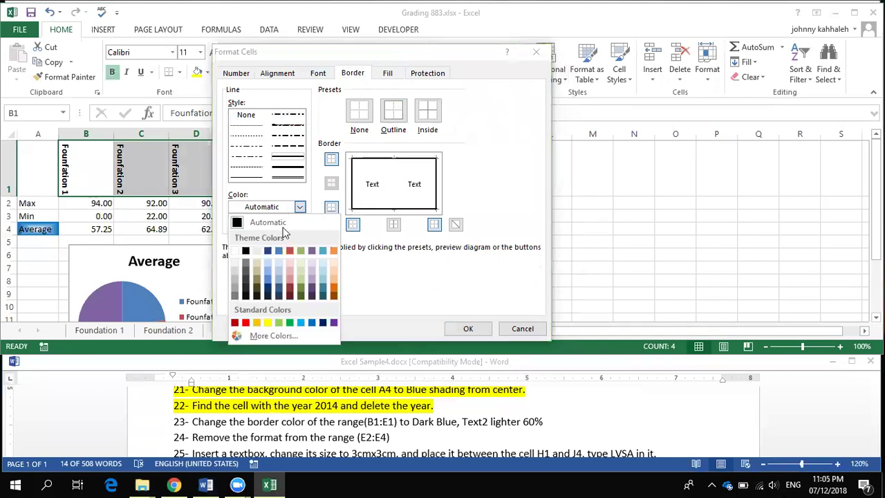
{"action": "left_click", "coordinate": [245, 322]}
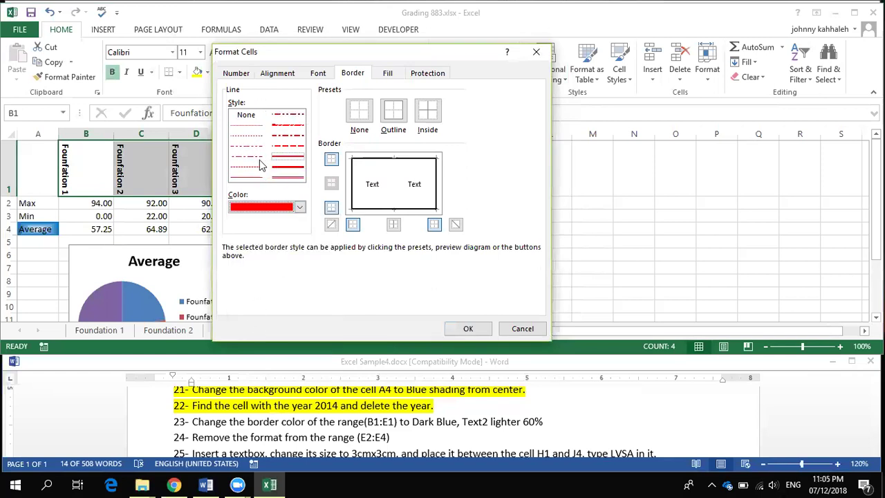
{"action": "left_click", "coordinate": [467, 329]}
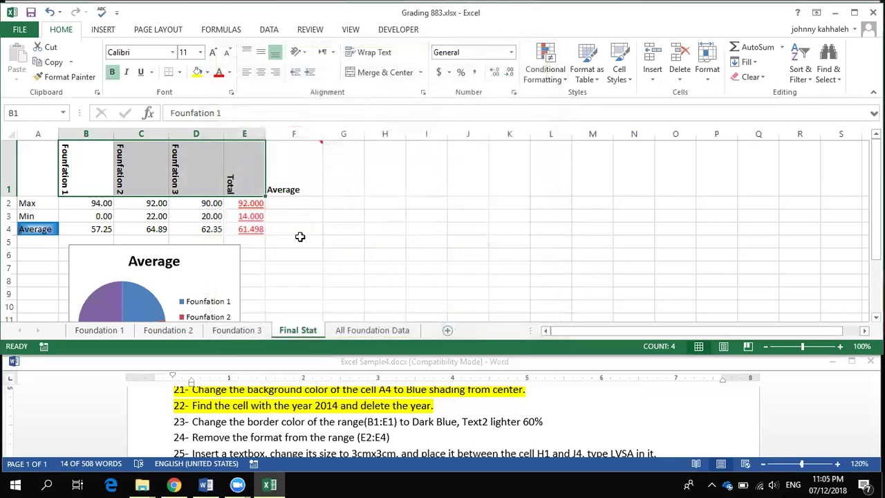
{"action": "left_click", "coordinate": [314, 227]}
Apply an outline border to the range B1:E1 in Dark Blue, Text 2, Lighter 60%, as instruction 23 asks
{"action": "left_click_drag", "start_coordinate": [84, 174], "coordinate": [236, 173]}
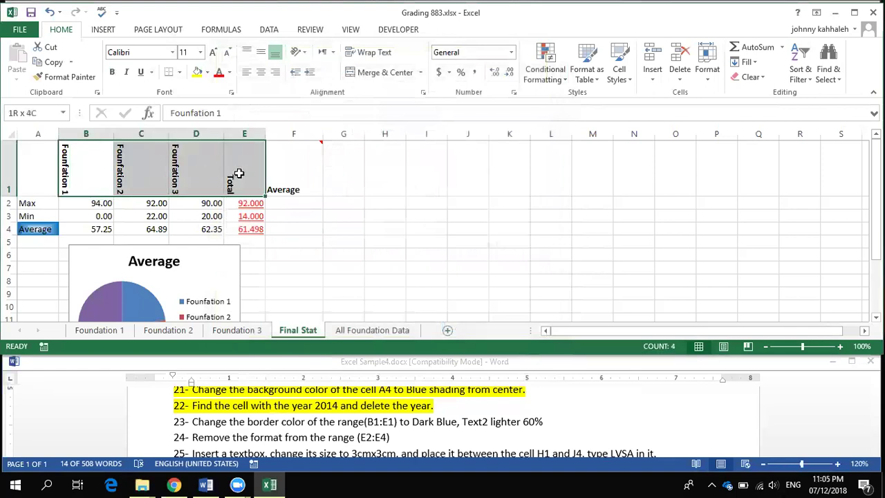
{"action": "right_click", "coordinate": [219, 169]}
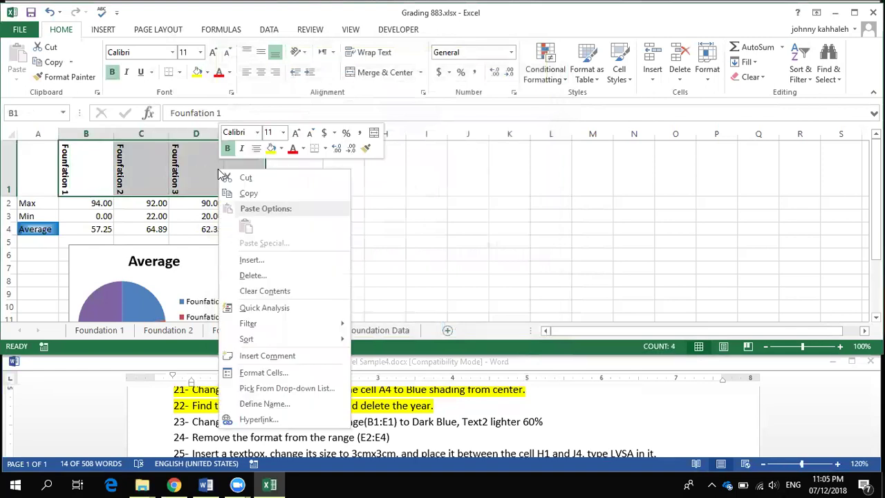
{"action": "left_click", "coordinate": [287, 373]}
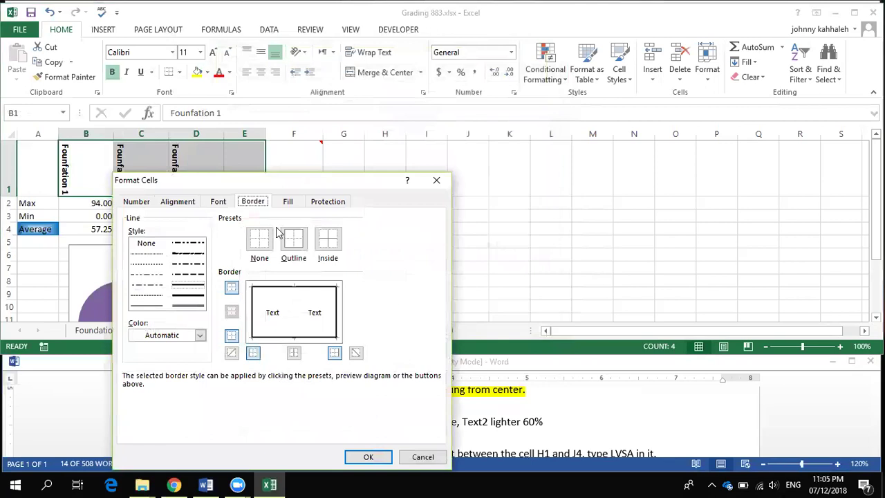
{"action": "left_click", "coordinate": [200, 334]}
{"action": "left_click", "coordinate": [145, 306]}
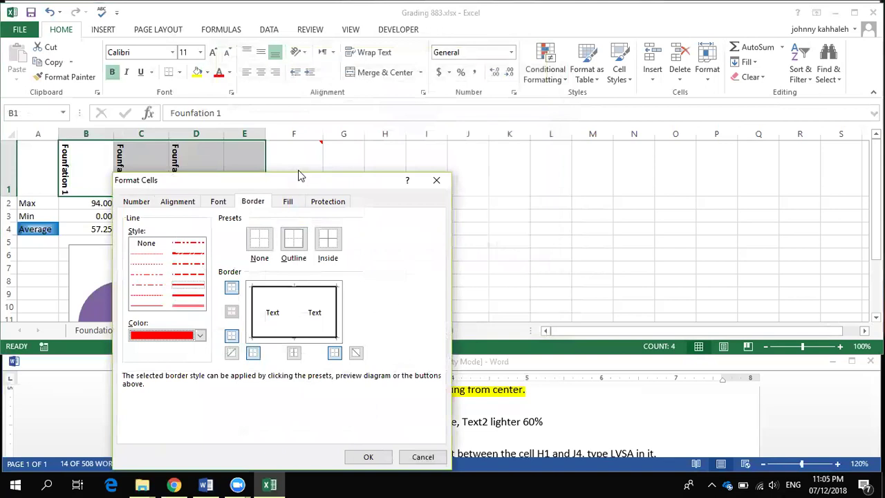
{"action": "left_click_drag", "start_coordinate": [300, 176], "coordinate": [306, 47]}
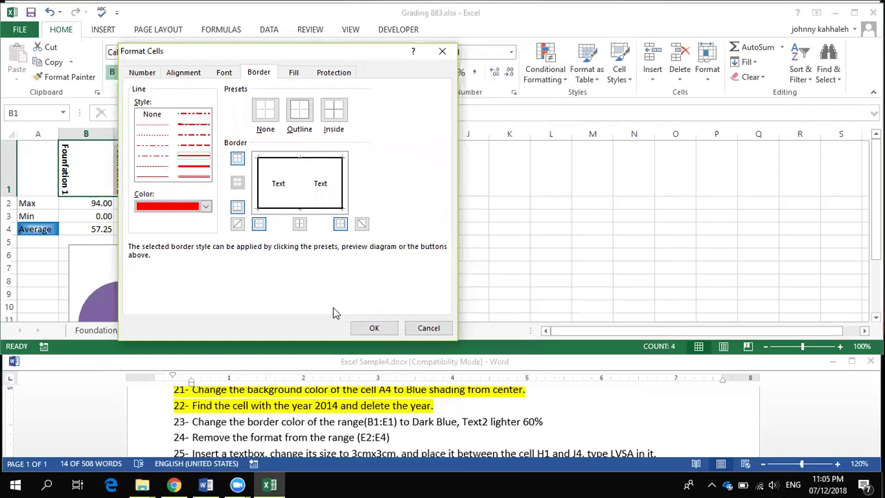
{"action": "left_click", "coordinate": [206, 206]}
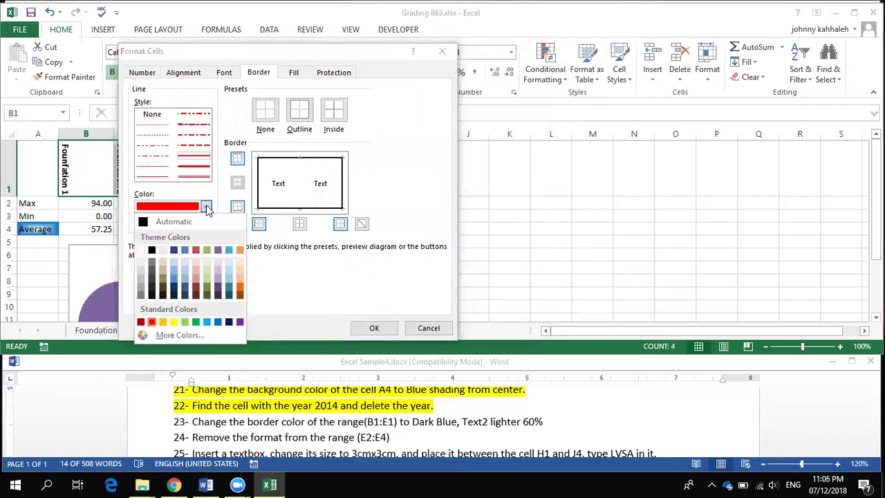
{"action": "left_click", "coordinate": [175, 266]}
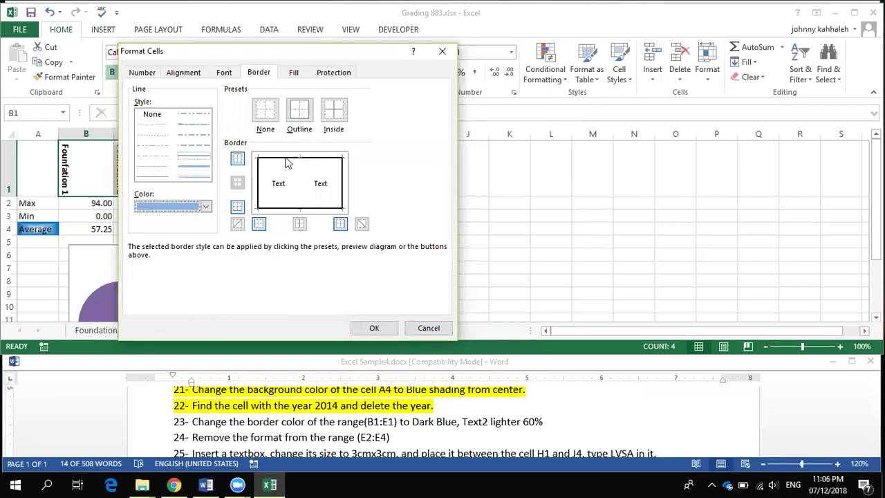
{"action": "left_click", "coordinate": [257, 184]}
{"action": "left_click", "coordinate": [270, 166]}
{"action": "left_click", "coordinate": [300, 112]}
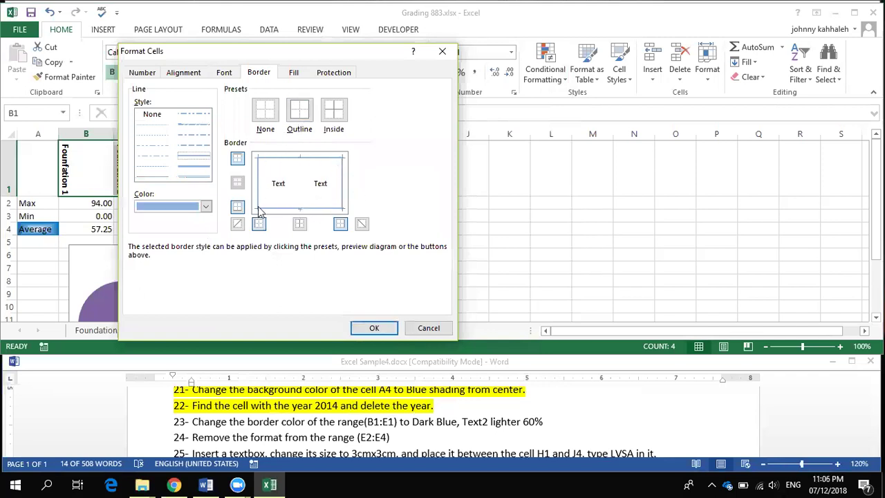
{"action": "left_click", "coordinate": [373, 328]}
{"action": "left_click", "coordinate": [385, 242]}
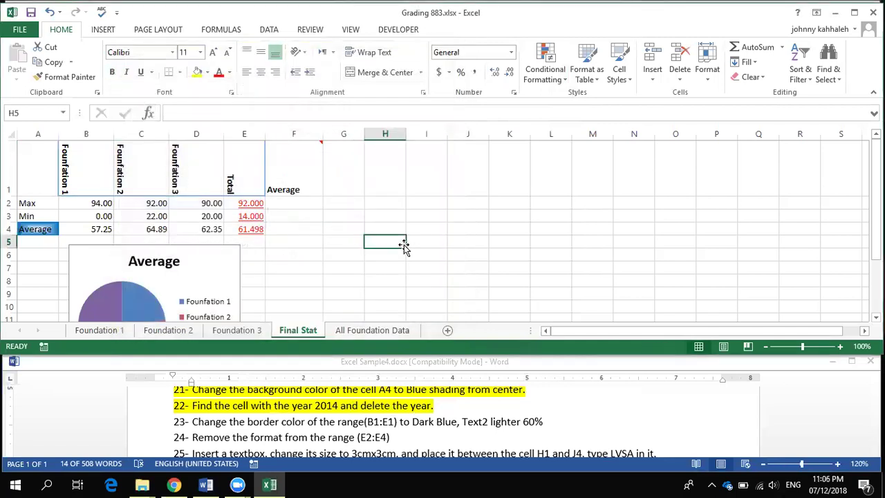
In Word, highlight instruction 23 about the border color of the range B1:E1 in yellow
{"action": "left_click", "coordinate": [299, 426]}
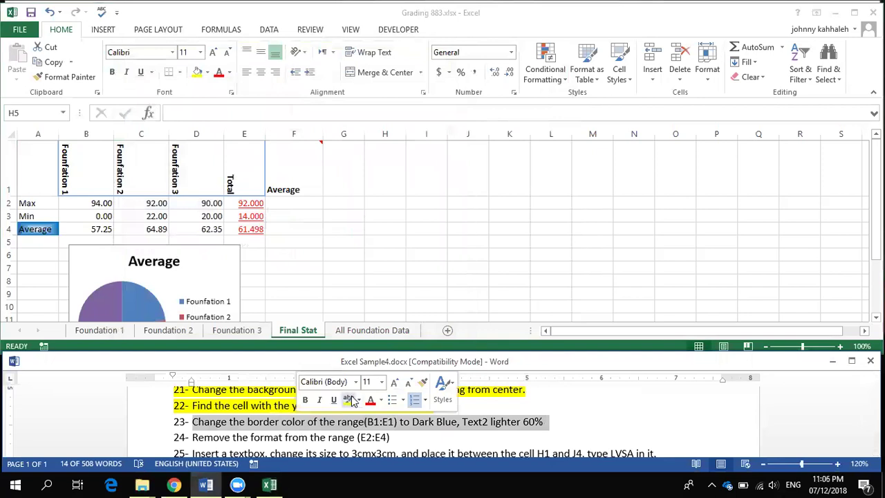
{"action": "left_click", "coordinate": [346, 399]}
{"action": "left_click", "coordinate": [192, 437]}
{"action": "scroll", "coordinate": [256, 428], "scroll_direction": "down", "scroll_amount": 1}
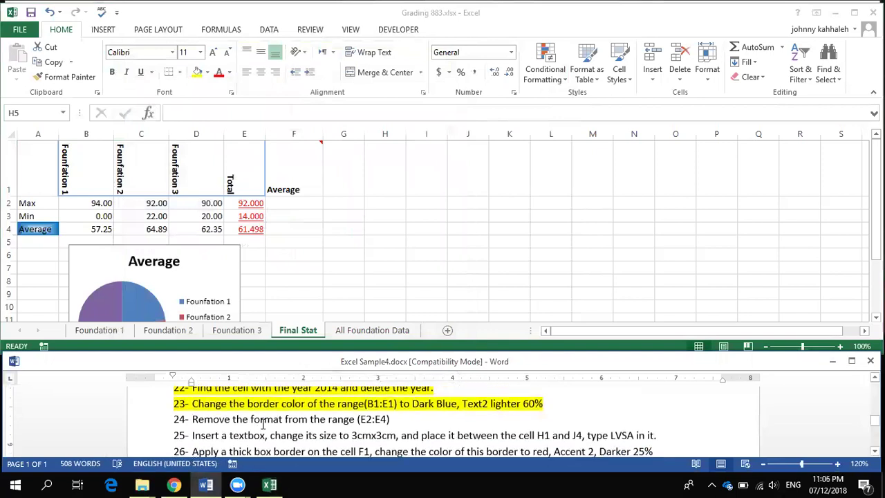
In Excel, clear the formats from the range E2:E4 on the Final Stat sheet, as instruction 24 asks
{"action": "triple_click", "coordinate": [283, 419]}
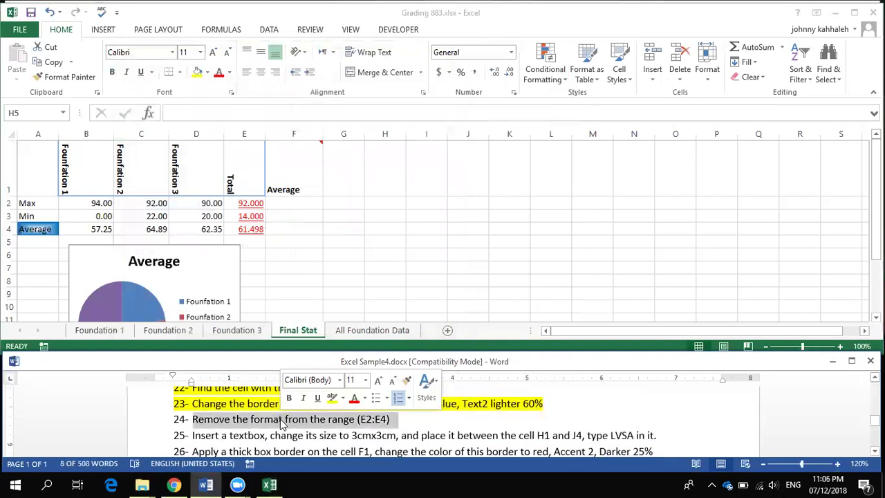
{"action": "key", "text": "alt+Tab"}
{"action": "left_click_drag", "start_coordinate": [253, 204], "coordinate": [251, 228]}
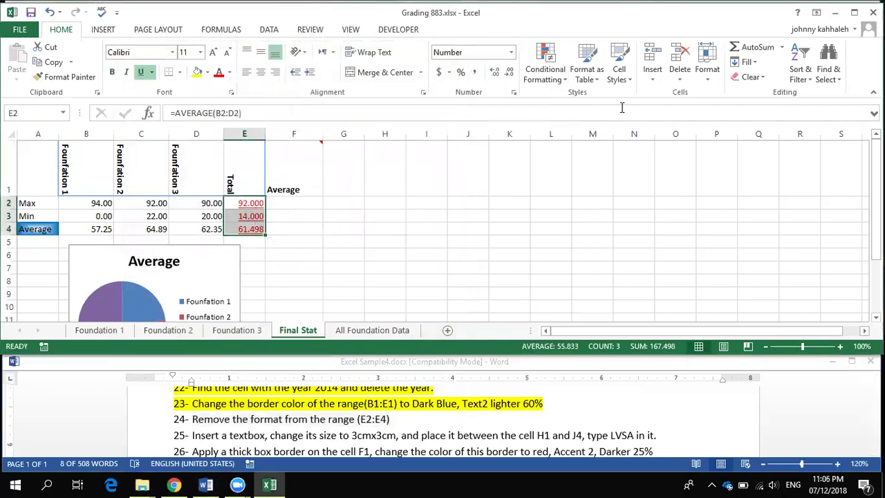
{"action": "left_click", "coordinate": [754, 76]}
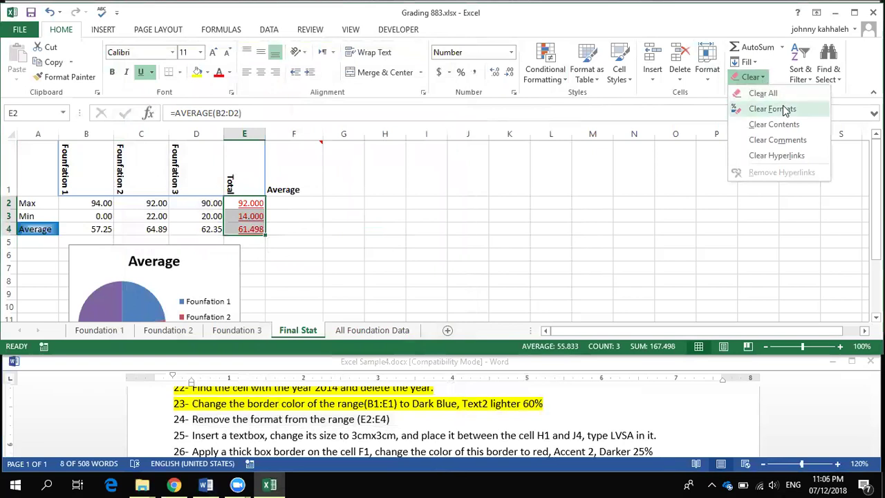
{"action": "left_click", "coordinate": [782, 109]}
In Word, highlight instruction 24 about removing the format from the range E2:E4 in yellow
{"action": "left_click", "coordinate": [368, 425]}
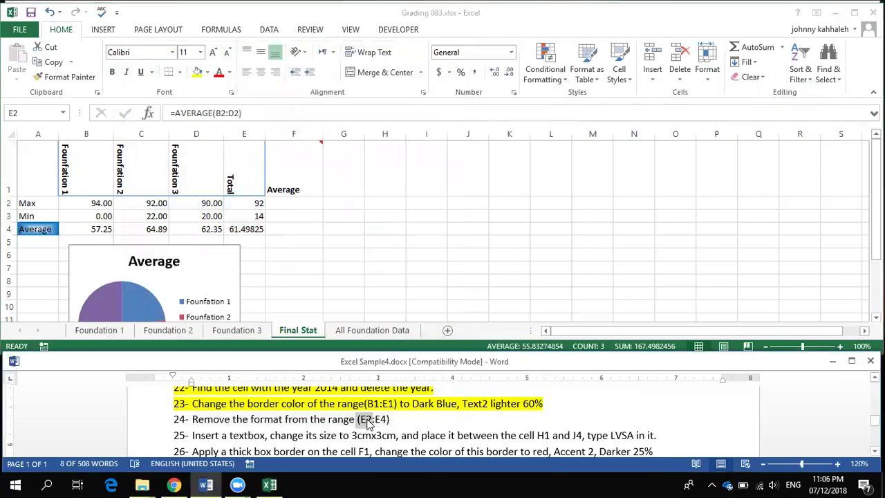
{"action": "triple_click", "coordinate": [368, 425]}
{"action": "left_click", "coordinate": [410, 402]}
In Excel, insert a text box about 1.2" high and 2.13" wide starting in cell H1, containing the text LVSA
{"action": "scroll", "coordinate": [286, 433], "scroll_direction": "down", "scroll_amount": 1}
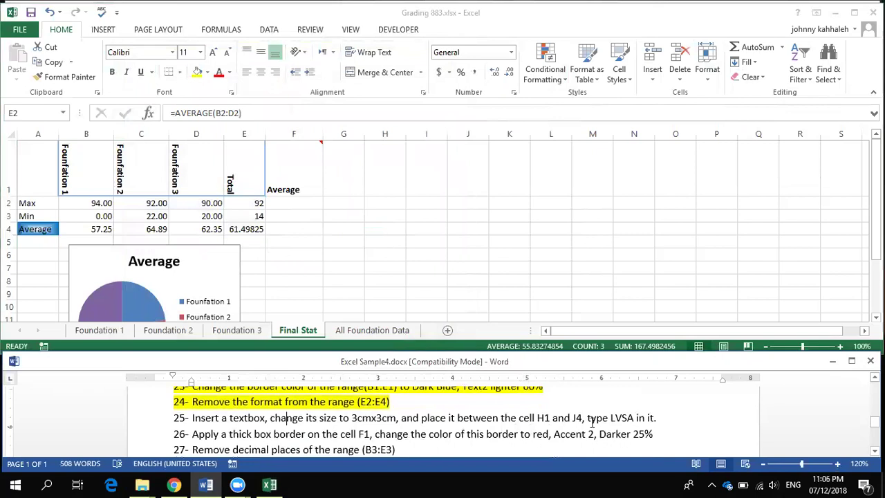
{"action": "left_click", "coordinate": [100, 31]}
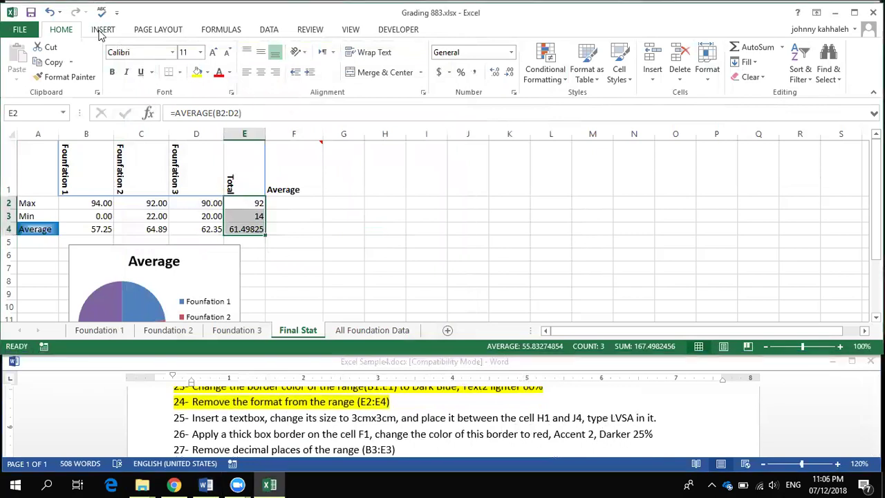
{"action": "left_click", "coordinate": [103, 30]}
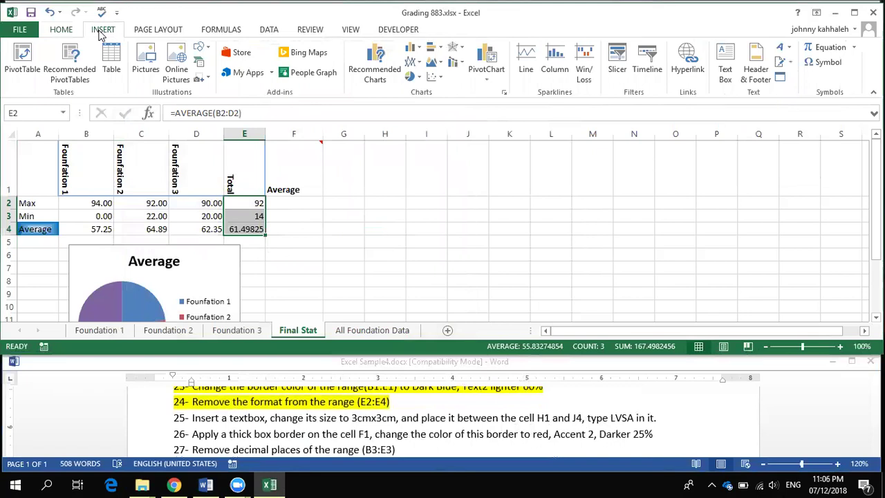
{"action": "left_click", "coordinate": [724, 66]}
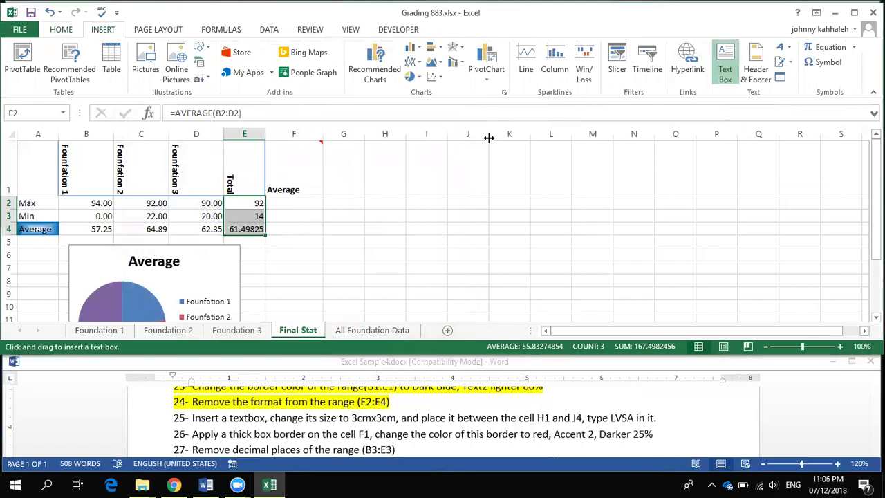
{"action": "left_click_drag", "start_coordinate": [388, 162], "coordinate": [519, 237]}
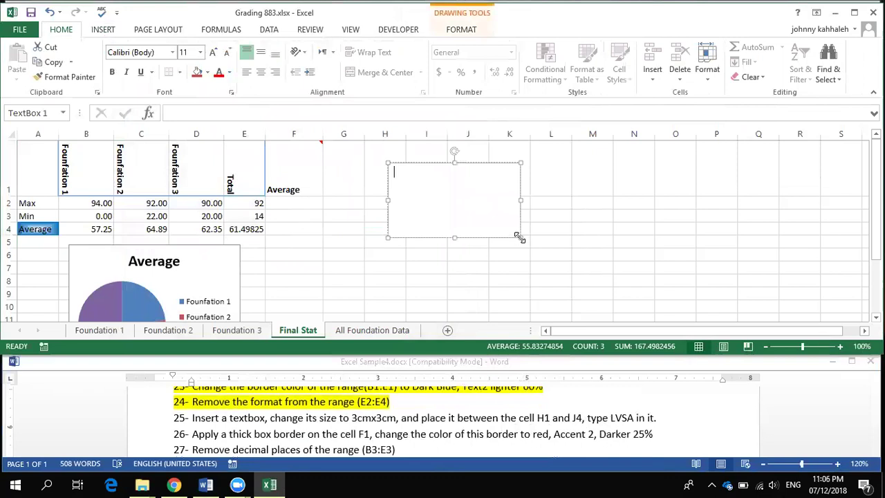
{"action": "left_click", "coordinate": [573, 242]}
{"action": "left_click", "coordinate": [425, 213]}
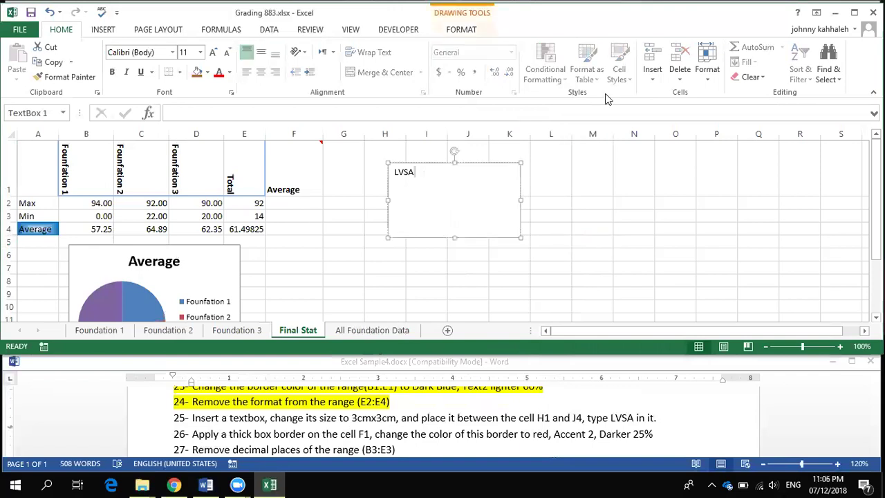
Set the LVSA text box's height and width to 3 cm each
{"action": "left_click", "coordinate": [472, 29]}
{"action": "left_click", "coordinate": [713, 52]}
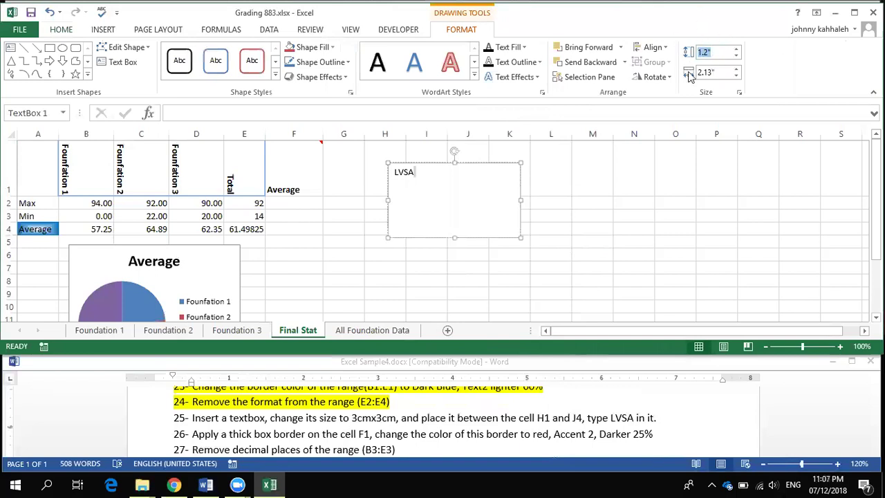
{"action": "type", "text": "3cm"}
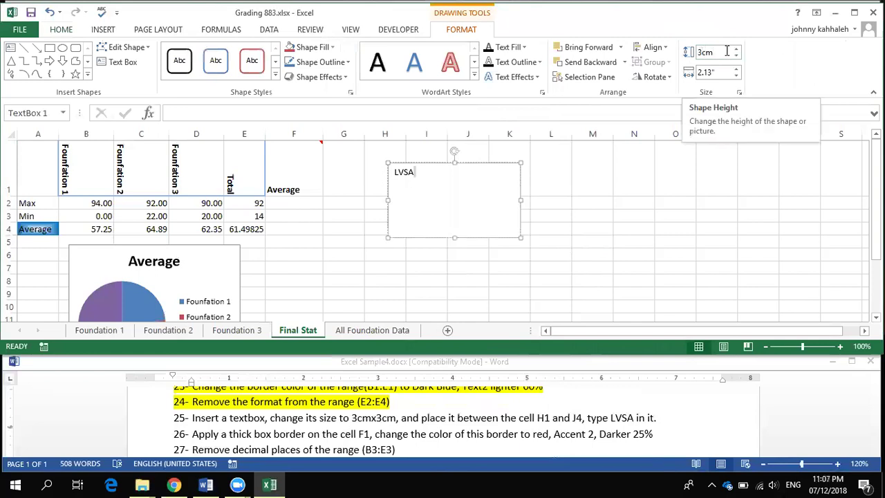
{"action": "key", "text": "Return"}
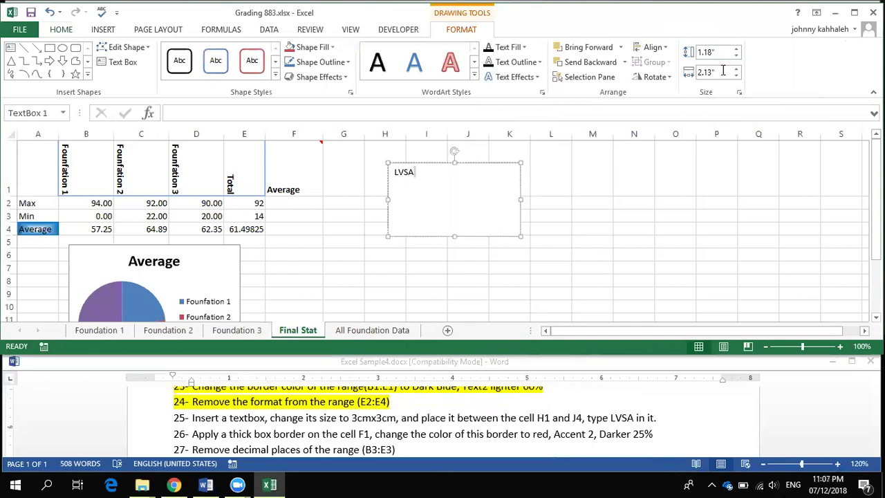
{"action": "left_click", "coordinate": [717, 74]}
{"action": "type", "text": "3cm"}
{"action": "key", "text": "Return"}
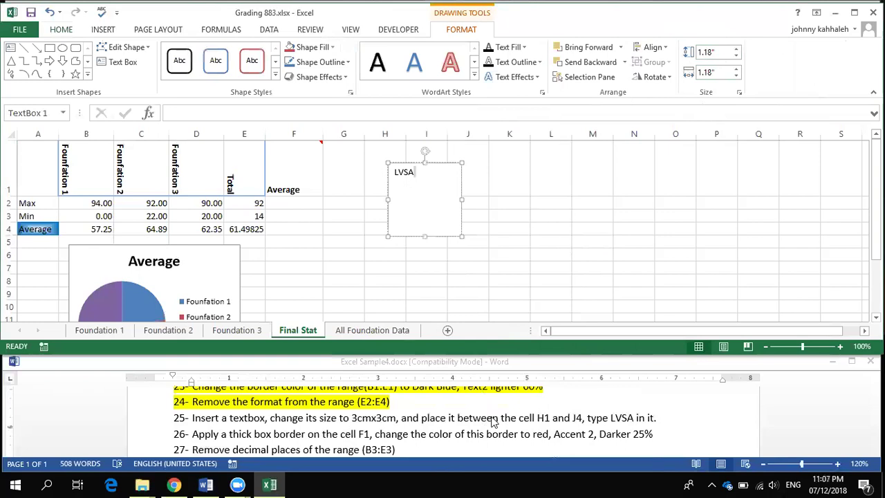
Move the LVSA text box so it spans from cell H1 to cell J4, checking both corner cells
{"action": "left_click_drag", "start_coordinate": [434, 168], "coordinate": [427, 154]}
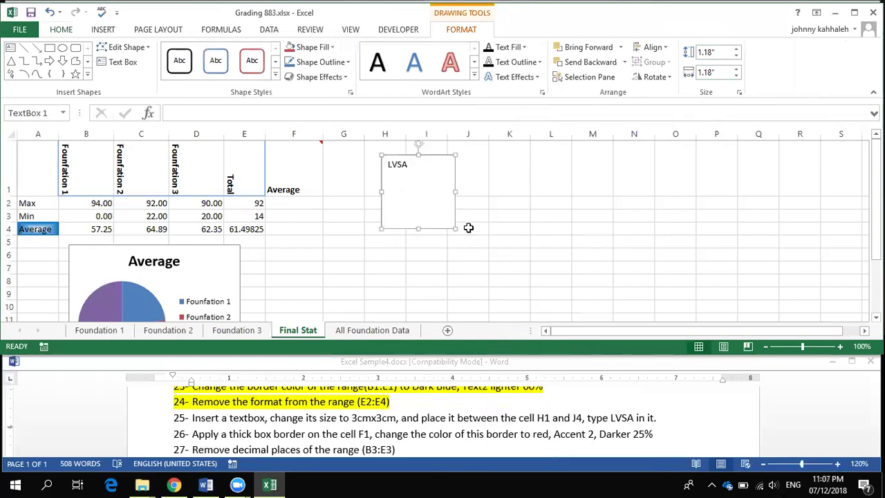
{"action": "left_click", "coordinate": [469, 228]}
{"action": "left_click", "coordinate": [373, 159]}
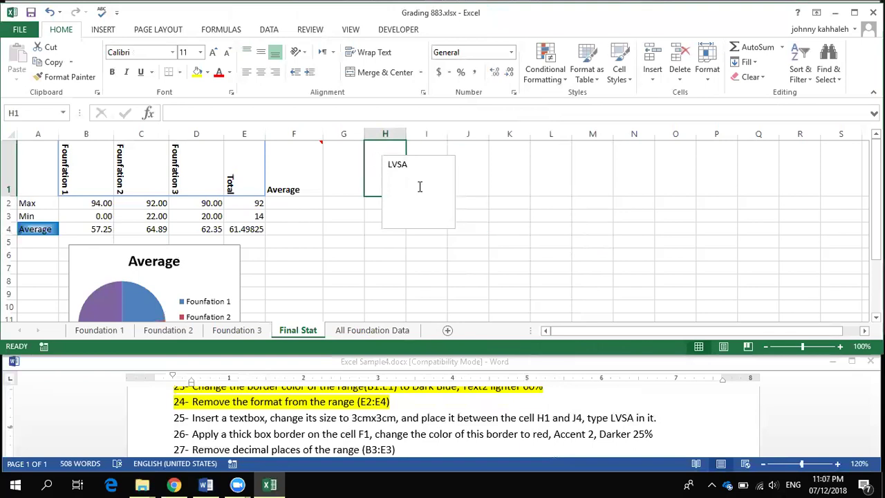
{"action": "left_click", "coordinate": [465, 227]}
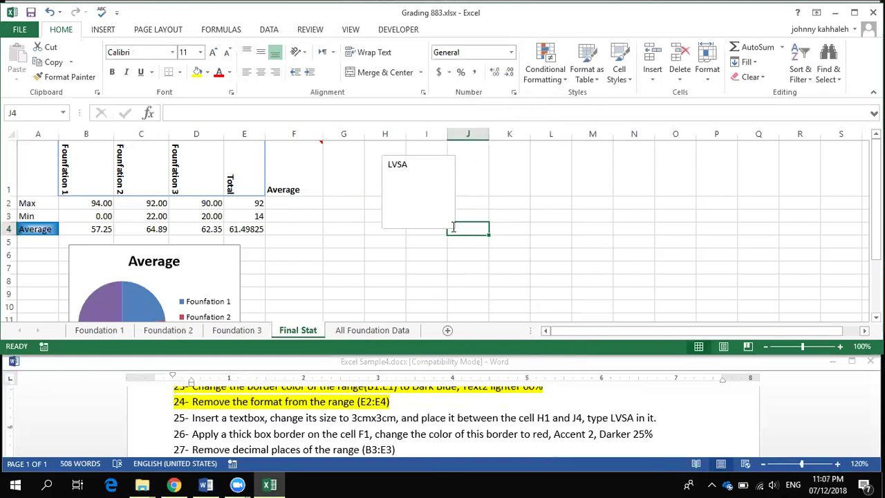
In Word, highlight instruction 25 about inserting the LVSA text box in yellow
{"action": "triple_click", "coordinate": [372, 424]}
{"action": "left_click", "coordinate": [421, 401]}
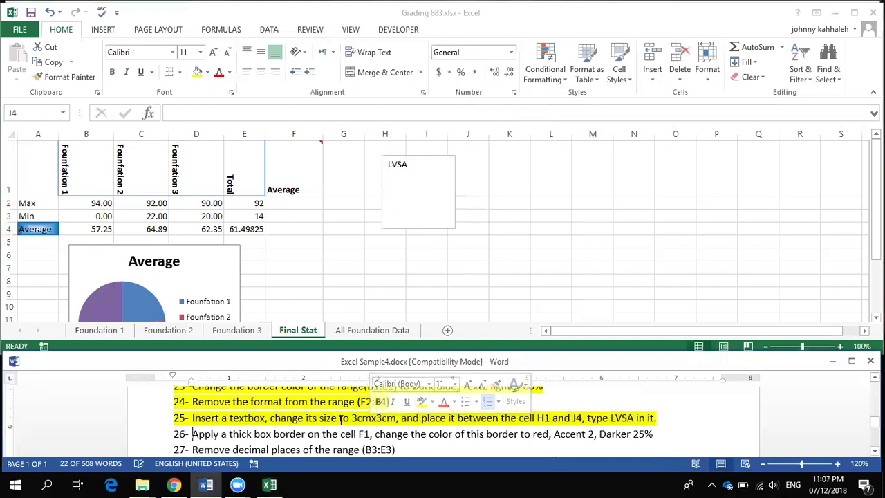
{"action": "left_click", "coordinate": [340, 419]}
In Excel, apply a thick outline border in Red, Accent 2, Darker 25% to cell F1, as instruction 26 asks
{"action": "scroll", "coordinate": [339, 420], "scroll_direction": "down", "scroll_amount": 1}
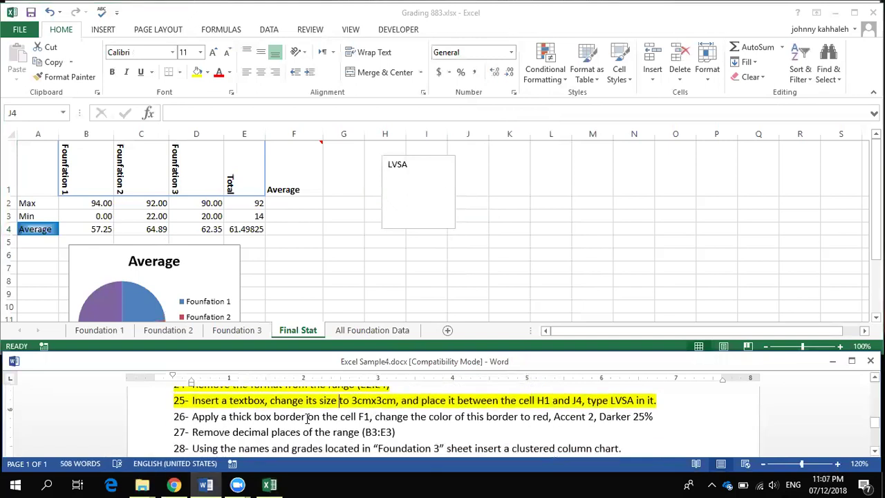
{"action": "double_click", "coordinate": [312, 417]}
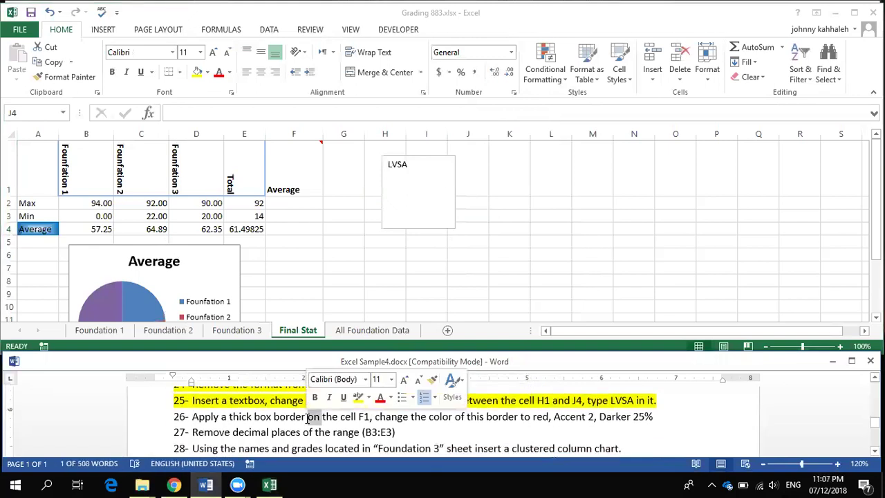
{"action": "triple_click", "coordinate": [298, 422]}
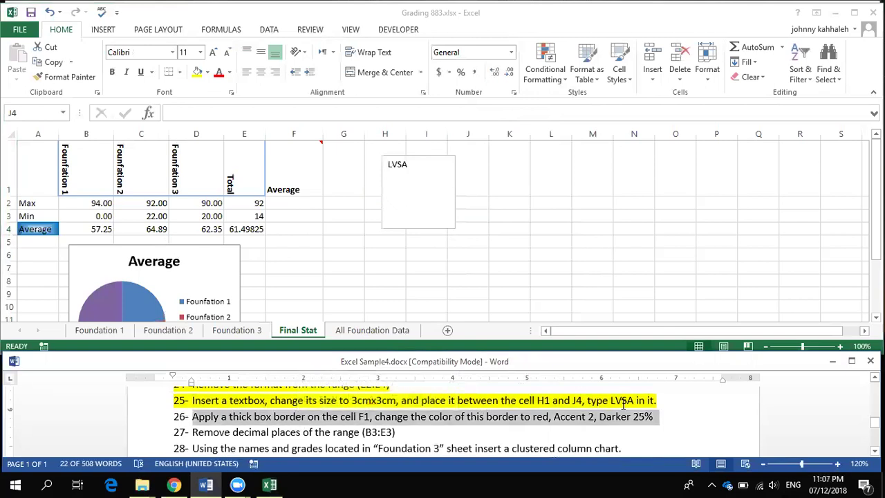
{"action": "left_click", "coordinate": [294, 176]}
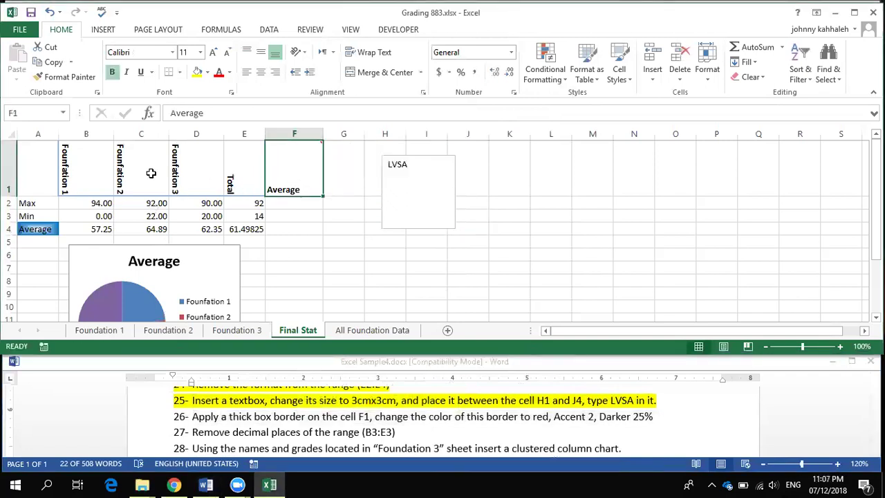
{"action": "right_click", "coordinate": [283, 170]}
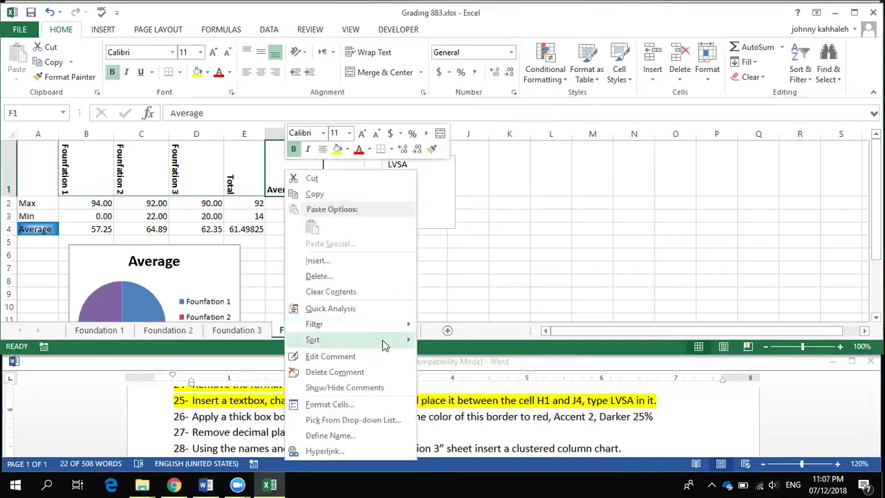
{"action": "left_click", "coordinate": [329, 404]}
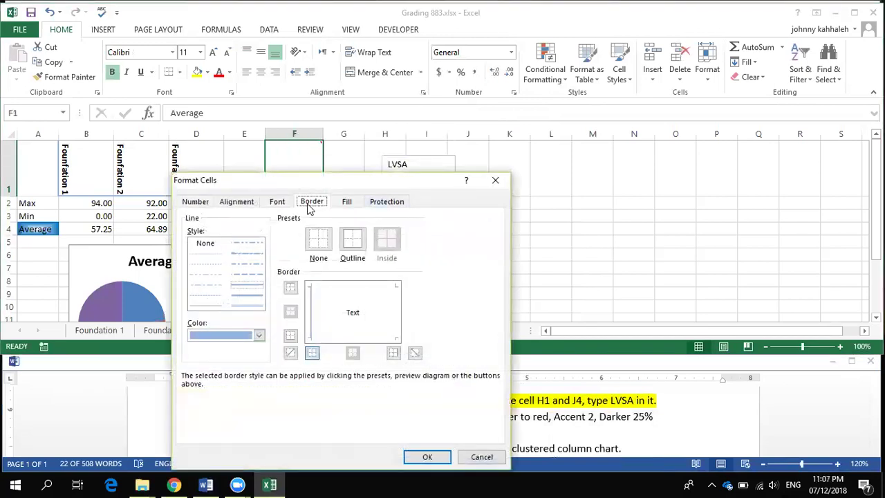
{"action": "left_click_drag", "start_coordinate": [333, 179], "coordinate": [418, 68]}
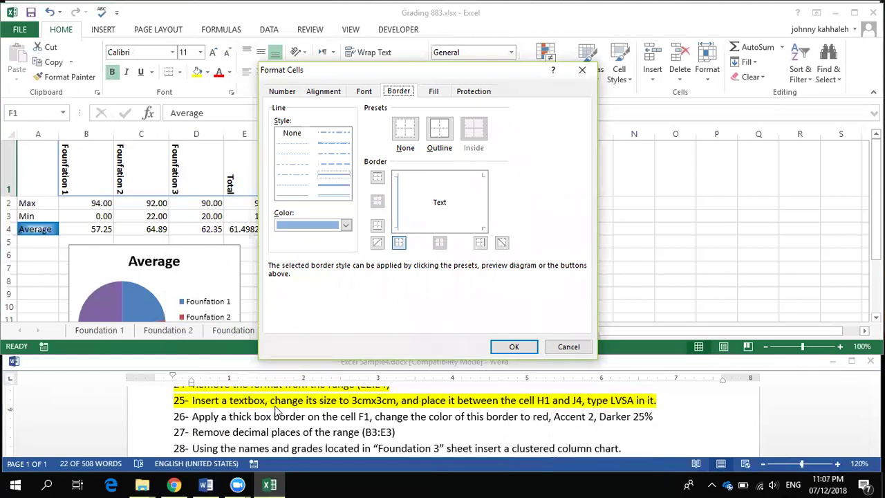
{"action": "left_click", "coordinate": [339, 188]}
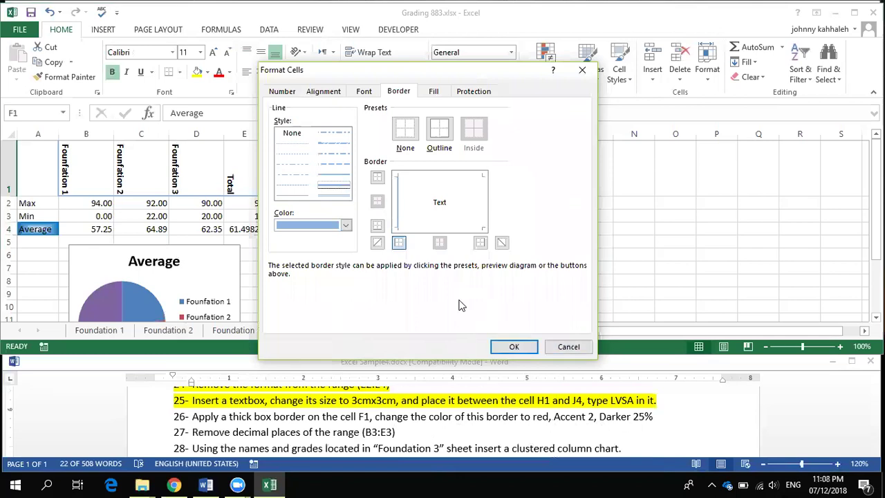
{"action": "left_click", "coordinate": [347, 226]}
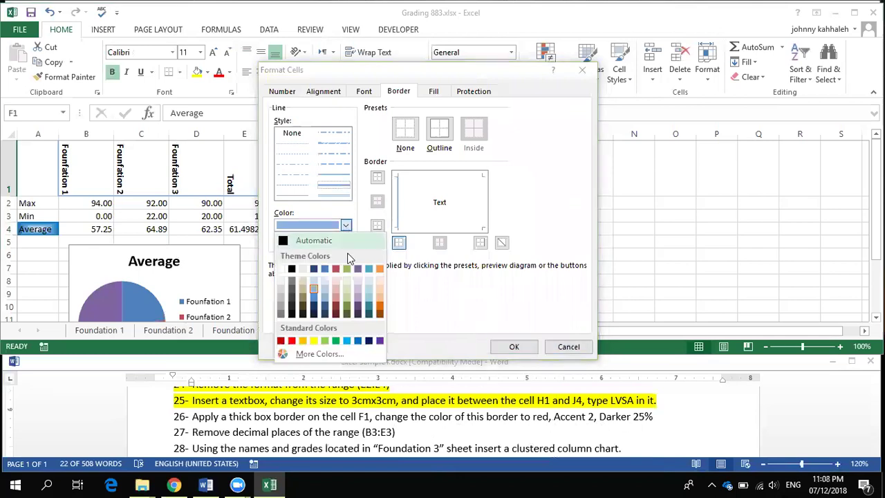
{"action": "left_click", "coordinate": [336, 307]}
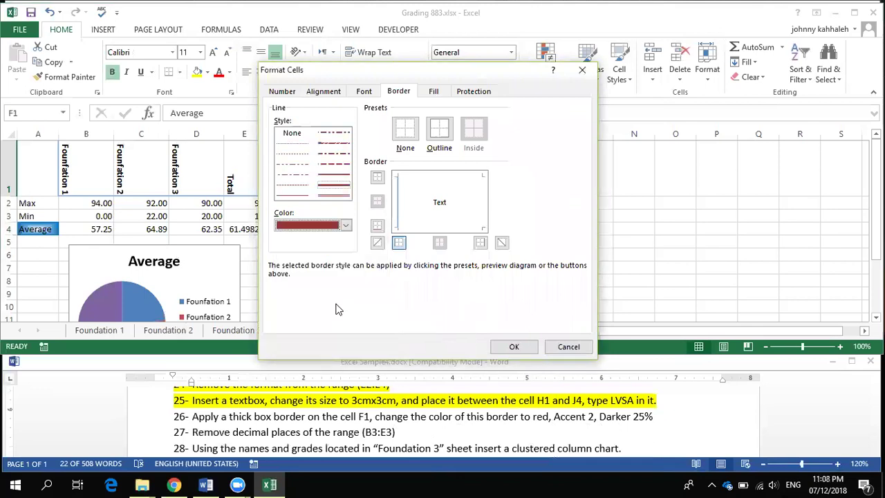
{"action": "left_click", "coordinate": [436, 136]}
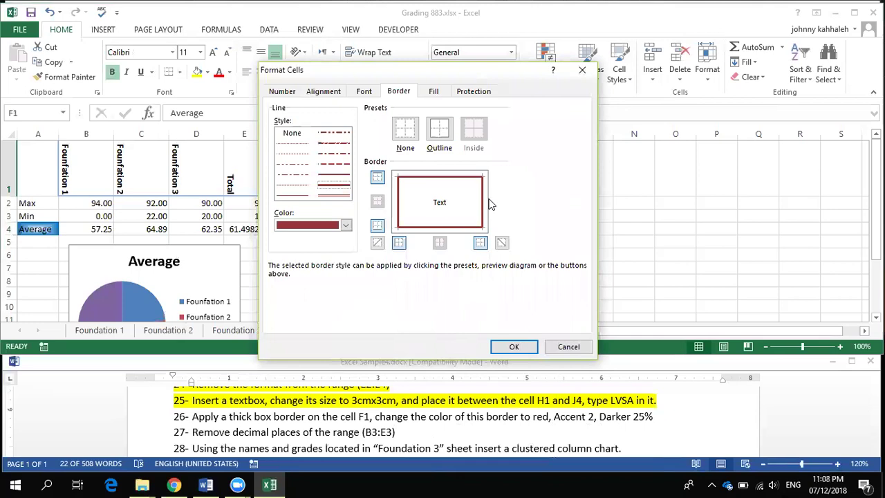
{"action": "left_click", "coordinate": [511, 347]}
{"action": "left_click", "coordinate": [414, 251]}
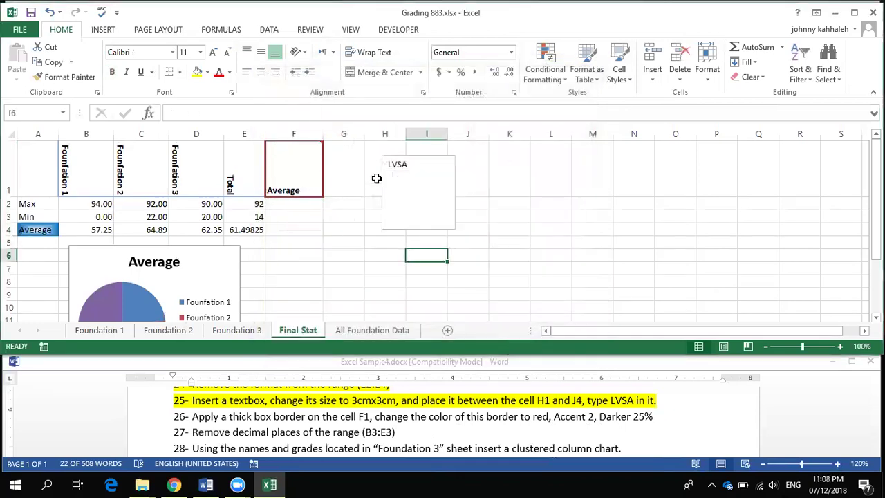
In Word, highlight instruction 26 about the thick box border on cell F1 in yellow
{"action": "triple_click", "coordinate": [453, 418]}
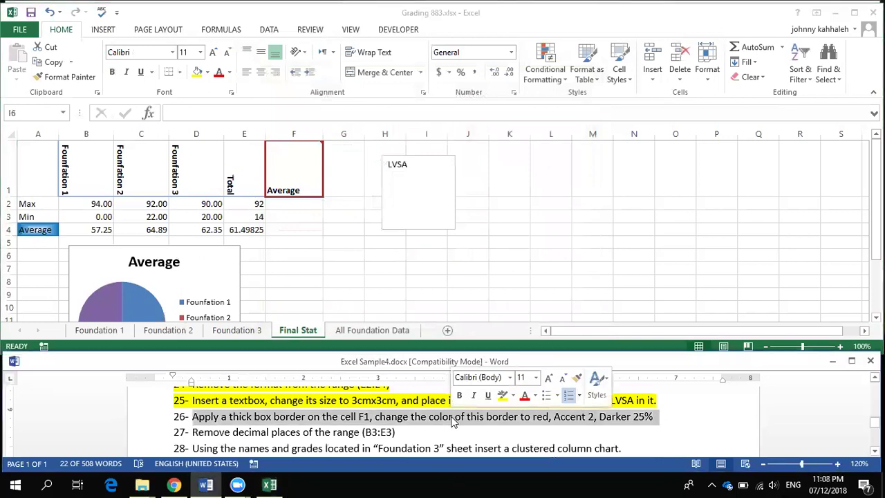
{"action": "left_click", "coordinate": [507, 394]}
{"action": "key", "text": "Right"}
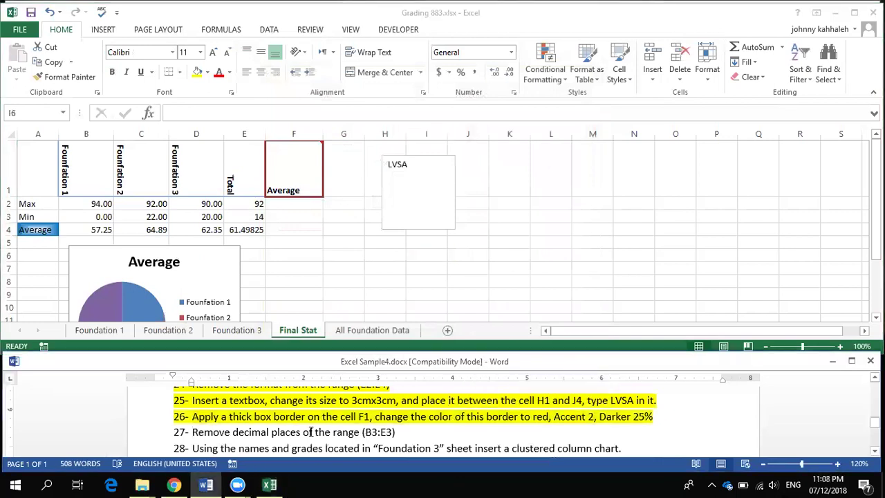
In Excel, remove both decimal places from the range B3:E3, as instruction 27 asks
{"action": "triple_click", "coordinate": [310, 433]}
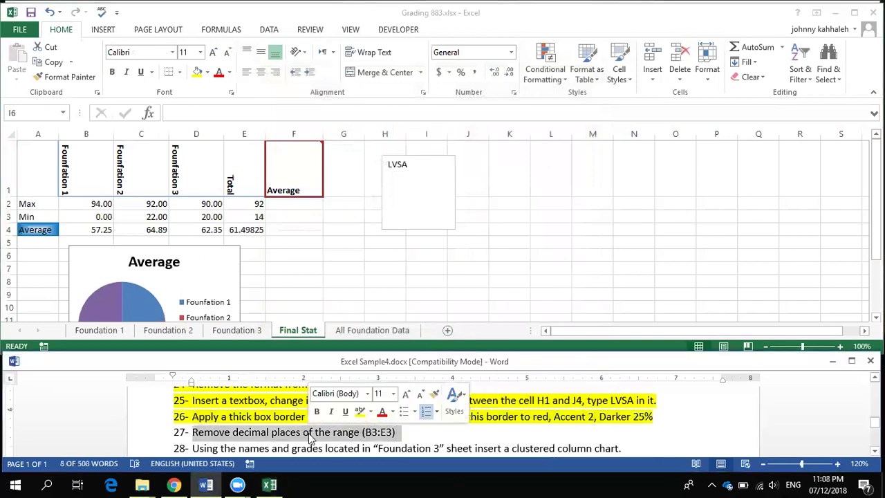
{"action": "left_click", "coordinate": [81, 217]}
{"action": "left_click_drag", "start_coordinate": [81, 217], "coordinate": [240, 211]}
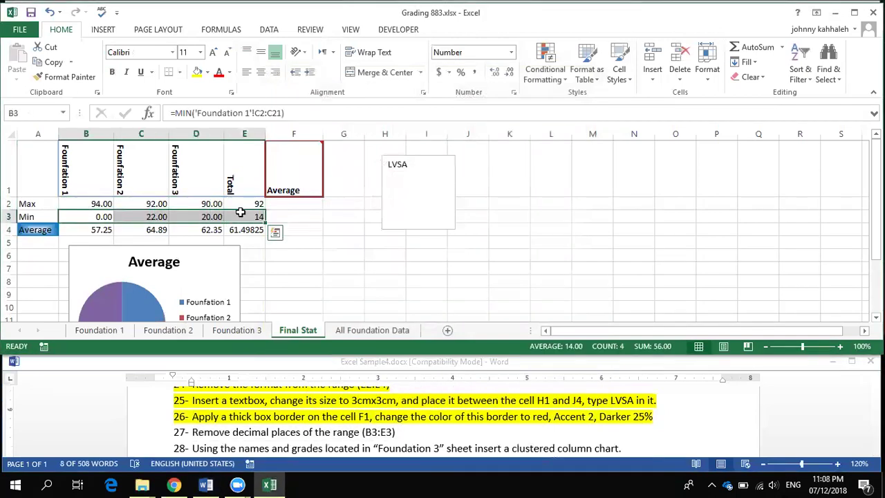
{"action": "left_click", "coordinate": [511, 77]}
{"action": "left_click", "coordinate": [511, 77]}
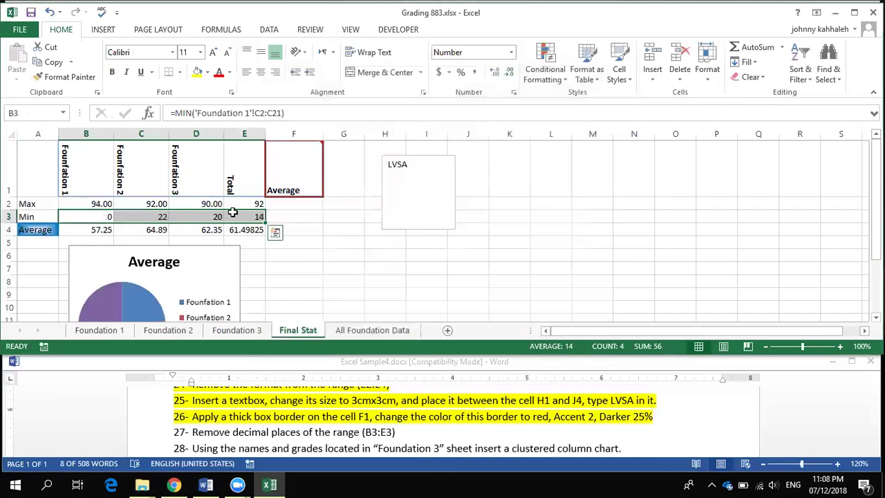
In Word, highlight instruction 27 about removing the decimal places of B3:E3 in yellow
{"action": "triple_click", "coordinate": [332, 437]}
{"action": "left_click", "coordinate": [383, 409]}
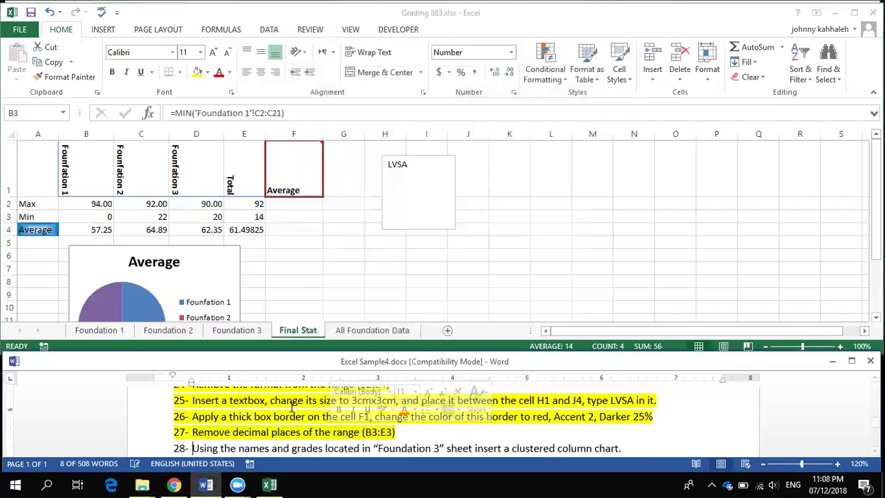
{"action": "scroll", "coordinate": [292, 408], "scroll_direction": "down", "scroll_amount": 2}
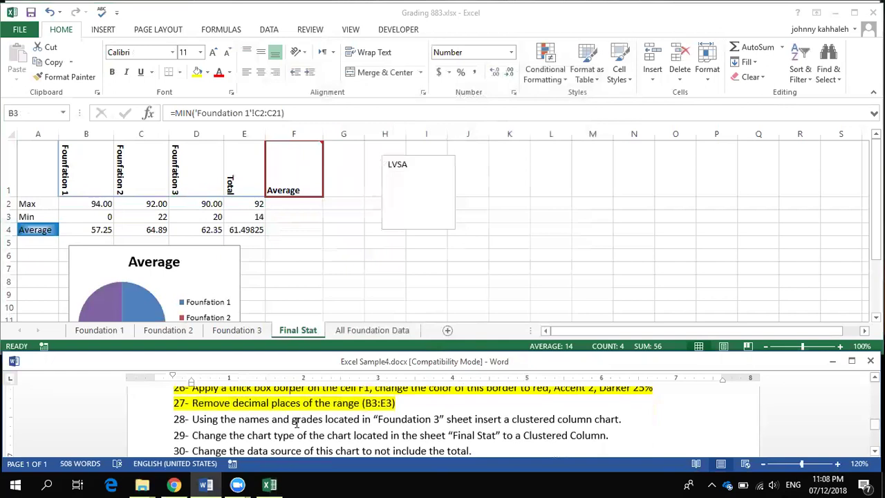
In Excel, insert a 2-D clustered column chart from the names and grades on the Foundation 3 sheet, without headers, as instruction 28 asks
{"action": "triple_click", "coordinate": [296, 421]}
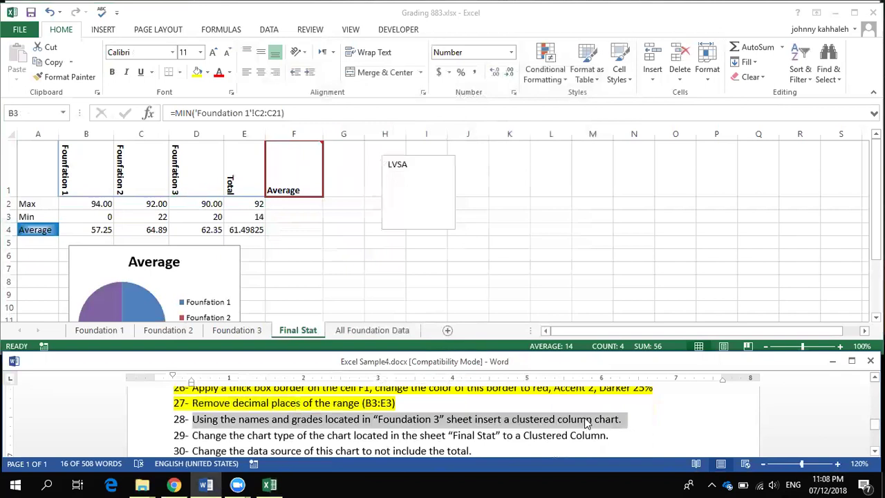
{"action": "left_click", "coordinate": [255, 333]}
{"action": "left_click", "coordinate": [242, 334]}
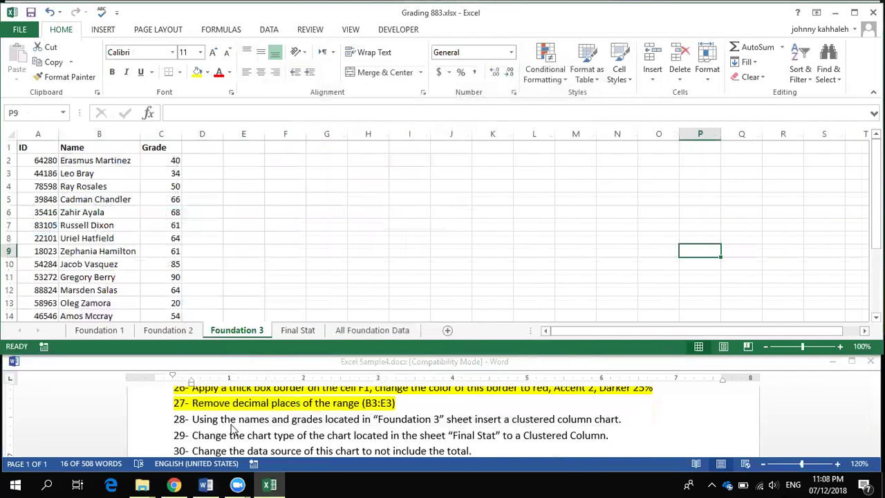
{"action": "left_click", "coordinate": [170, 266]}
{"action": "mouse_move", "coordinate": [97, 163]}
{"action": "left_mouse_down"}
{"action": "mouse_move", "coordinate": [150, 164]}
{"action": "mouse_move", "coordinate": [152, 325]}
{"action": "mouse_move", "coordinate": [153, 278]}
{"action": "left_mouse_up"}
{"action": "scroll", "coordinate": [148, 263], "scroll_direction": "up", "scroll_amount": 4}
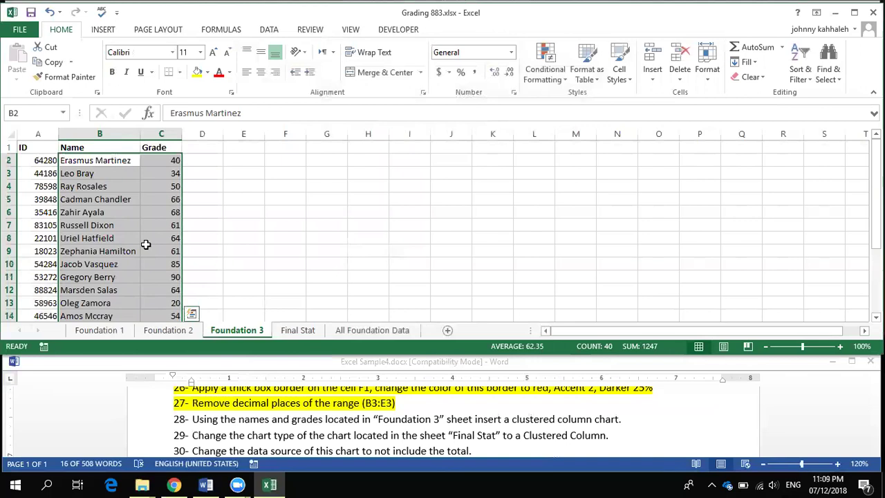
{"action": "scroll", "coordinate": [146, 244], "scroll_direction": "down", "scroll_amount": 6}
{"action": "scroll", "coordinate": [146, 244], "scroll_direction": "up", "scroll_amount": 4}
{"action": "scroll", "coordinate": [146, 244], "scroll_direction": "up", "scroll_amount": 2}
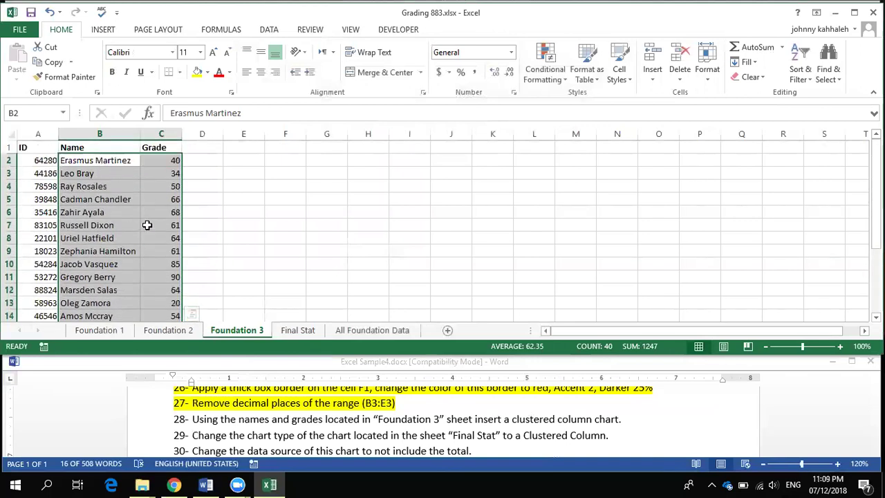
{"action": "scroll", "coordinate": [144, 257], "scroll_direction": "down", "scroll_amount": 4}
{"action": "scroll", "coordinate": [144, 257], "scroll_direction": "up", "scroll_amount": 4}
{"action": "left_click", "coordinate": [102, 30]}
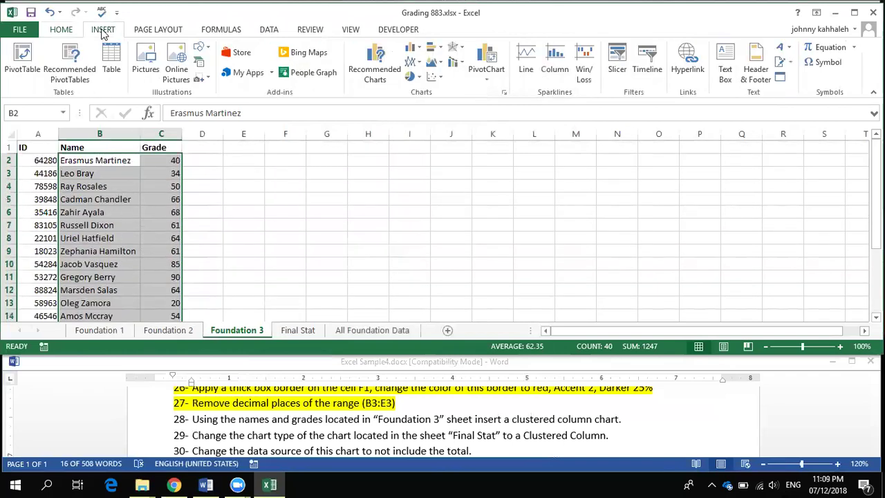
{"action": "left_click", "coordinate": [411, 47]}
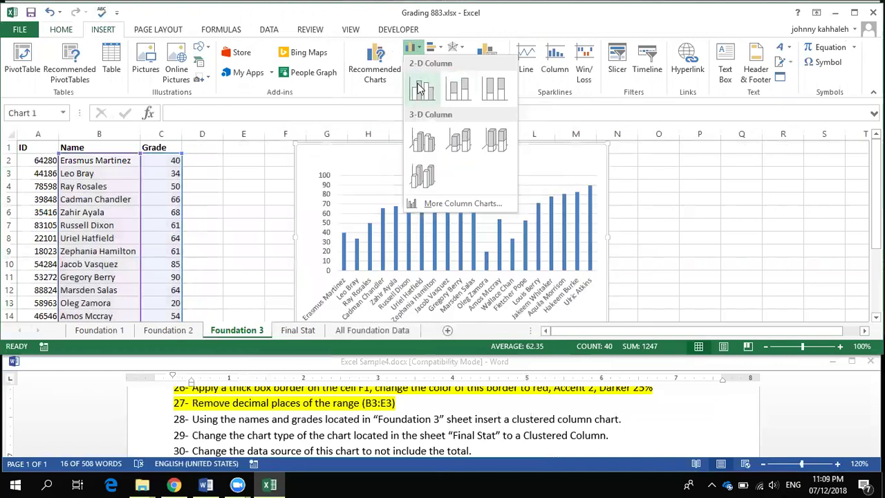
{"action": "left_click", "coordinate": [417, 89]}
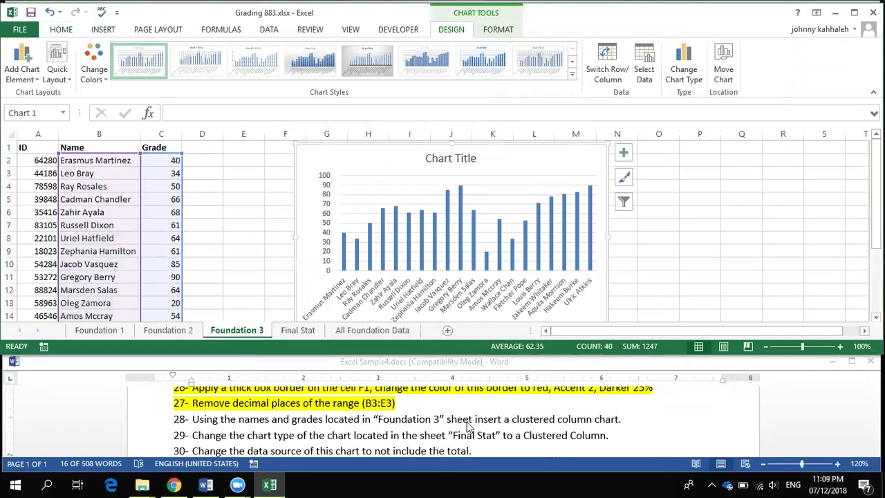
In Word, highlight instruction 28 about the Foundation 3 clustered column chart in yellow
{"action": "triple_click", "coordinate": [544, 424]}
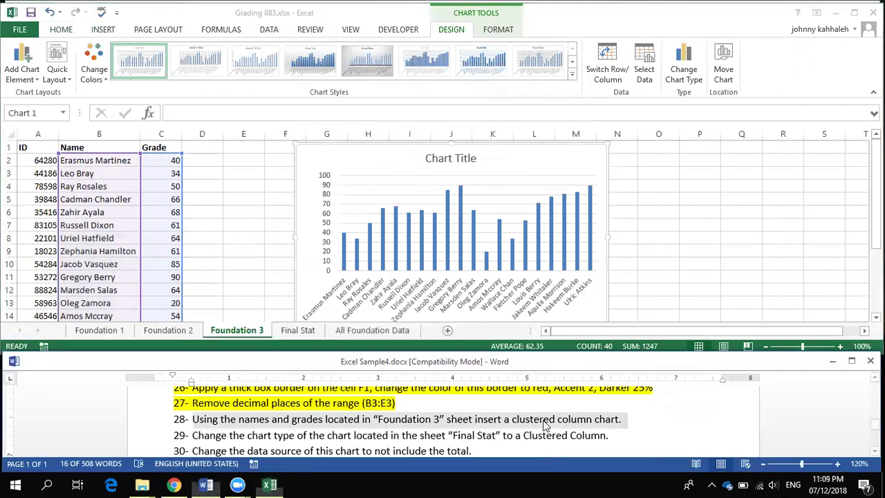
{"action": "left_click", "coordinate": [593, 399]}
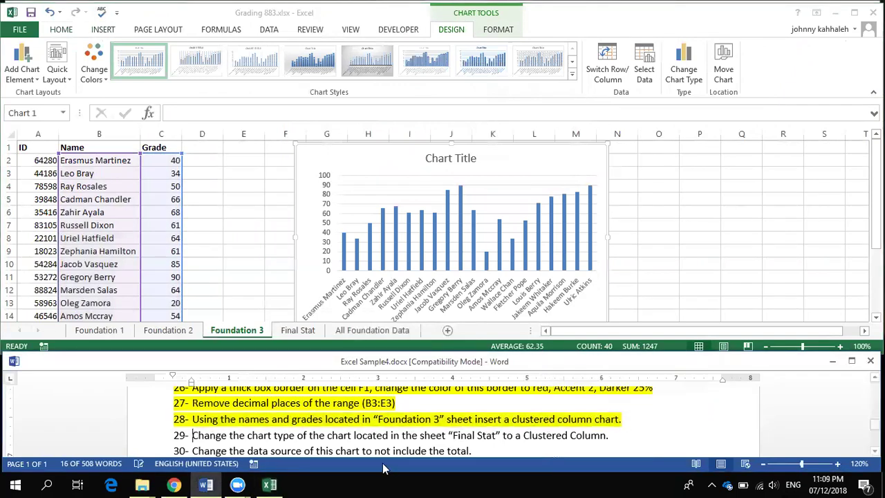
{"action": "left_click", "coordinate": [324, 426]}
{"action": "scroll", "coordinate": [323, 425], "scroll_direction": "down", "scroll_amount": 1}
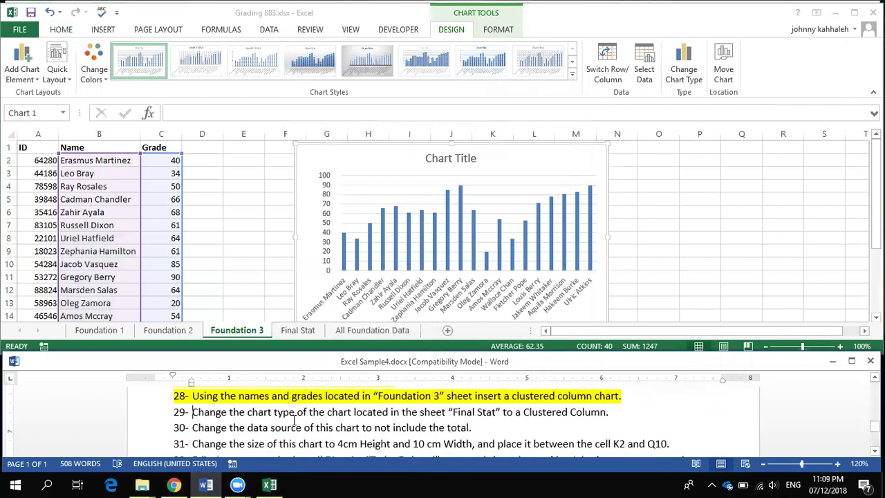
In Excel, change the Average pie chart on the Final Stat sheet to a Clustered Column, as instruction 29 asks
{"action": "triple_click", "coordinate": [291, 412]}
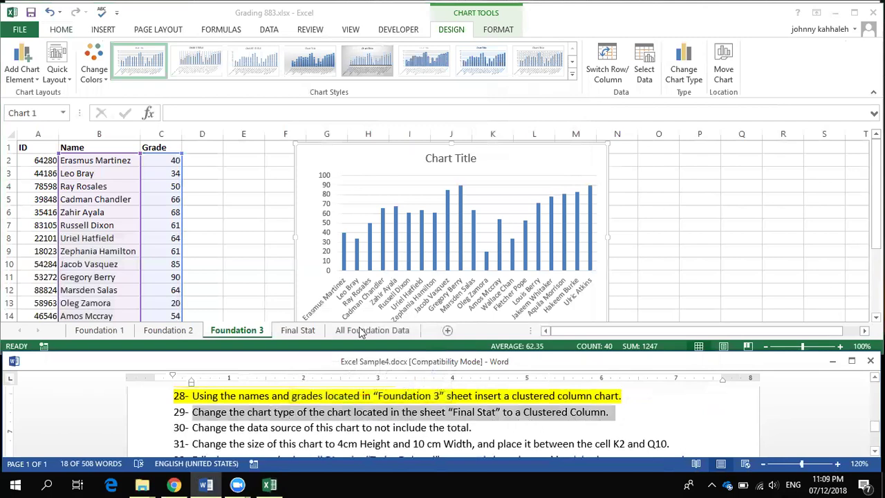
{"action": "left_click", "coordinate": [304, 332]}
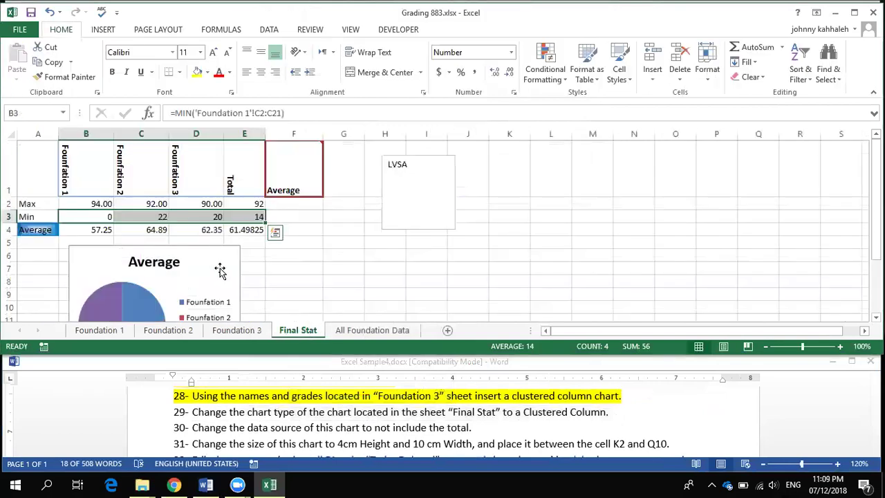
{"action": "scroll", "coordinate": [444, 198], "scroll_direction": "down", "scroll_amount": 1}
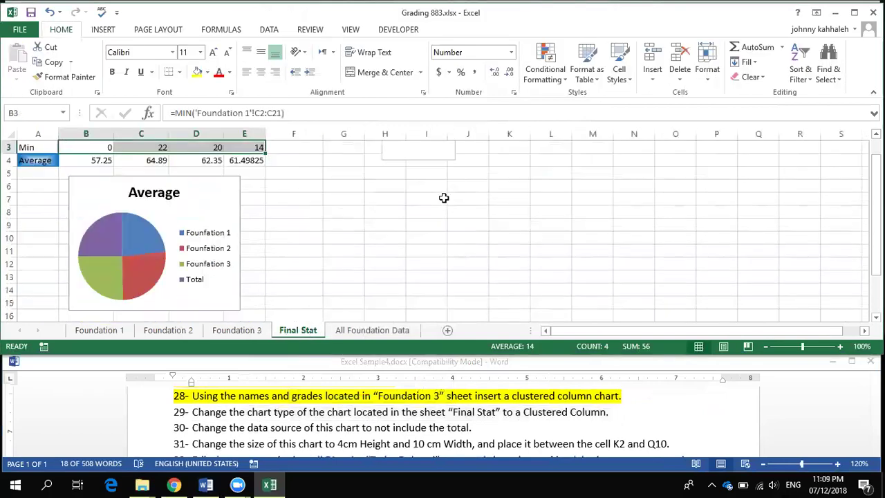
{"action": "left_click", "coordinate": [200, 198]}
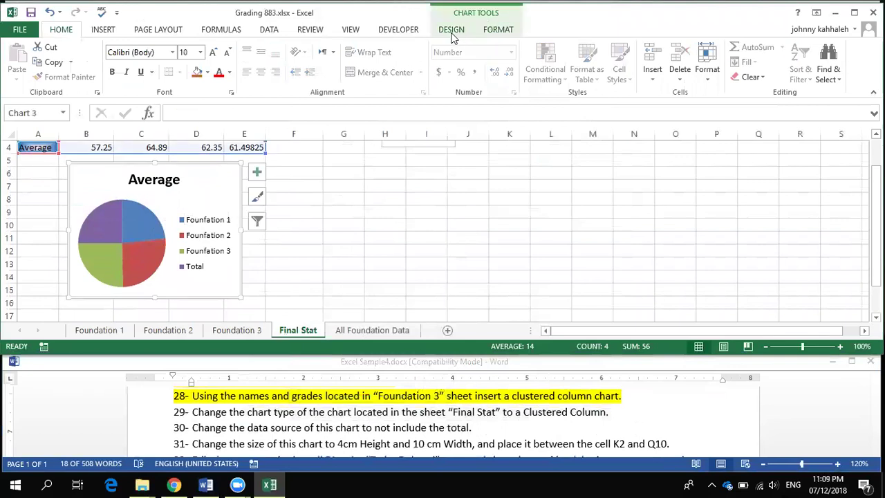
{"action": "left_click", "coordinate": [451, 30]}
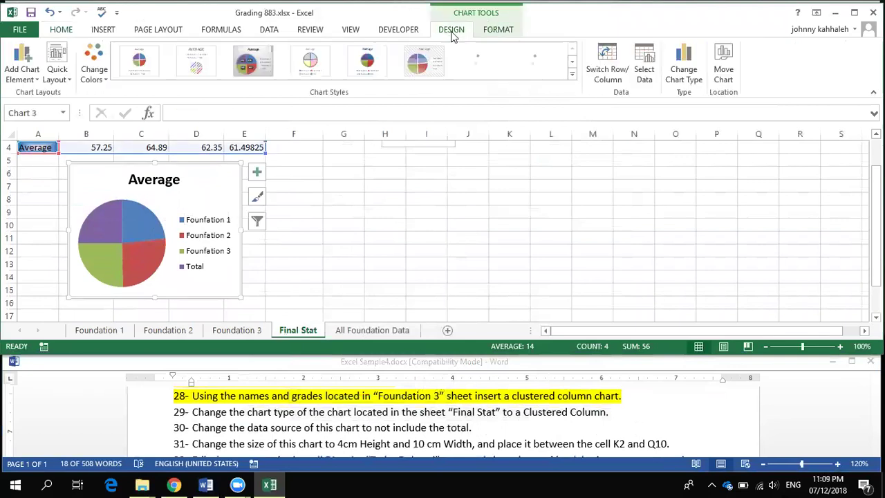
{"action": "left_click", "coordinate": [685, 73]}
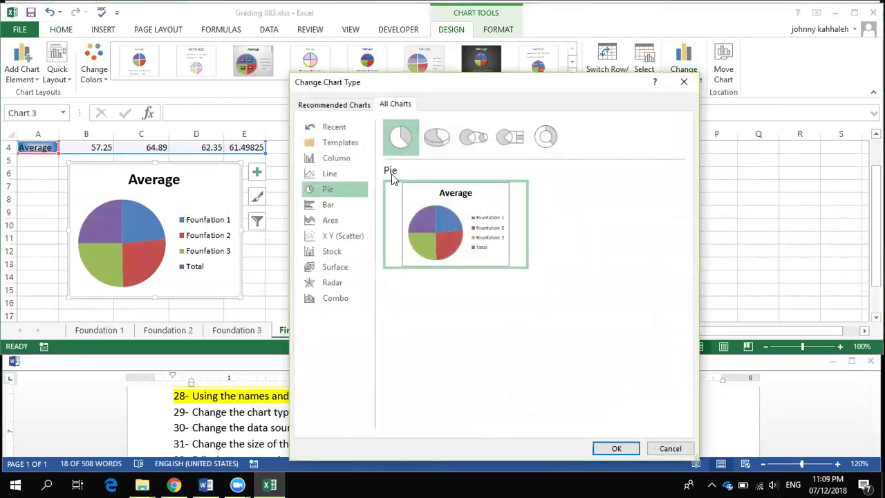
{"action": "left_click", "coordinate": [336, 158]}
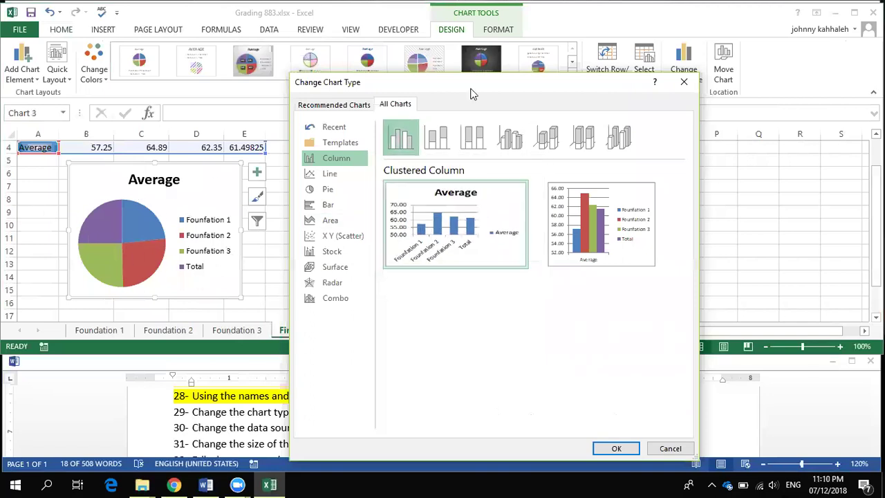
{"action": "left_click_drag", "start_coordinate": [470, 87], "coordinate": [464, 52]}
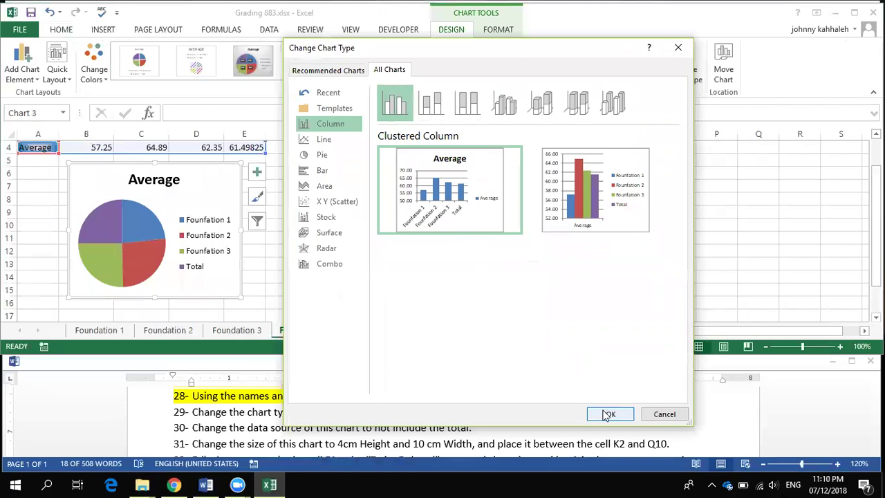
{"action": "left_click", "coordinate": [607, 414]}
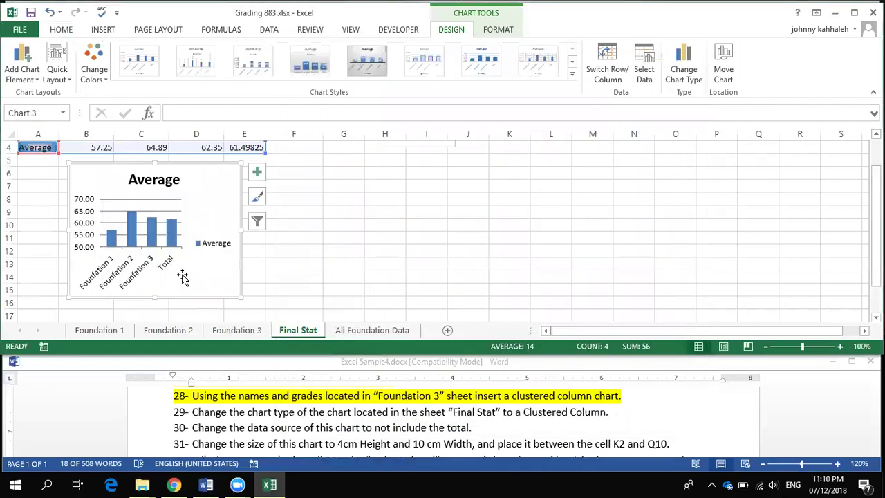
In Word, highlight instruction 29 about changing the Final Stat chart type in yellow
{"action": "triple_click", "coordinate": [378, 417]}
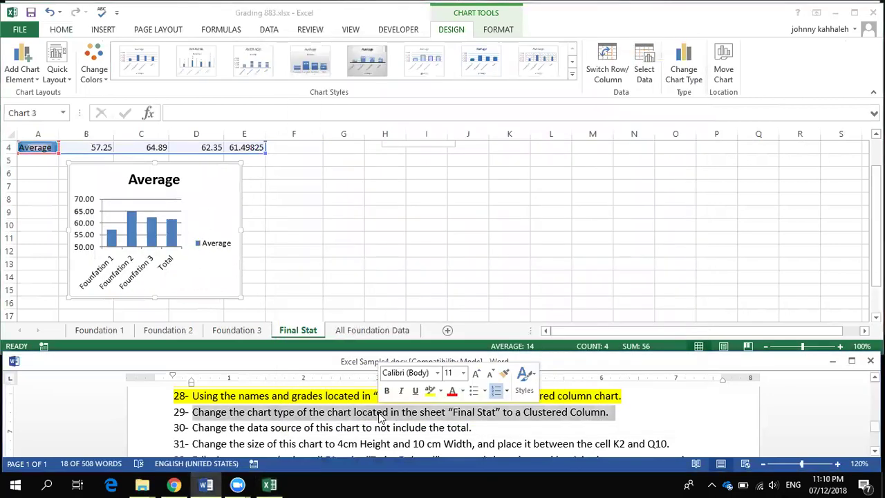
{"action": "left_click", "coordinate": [429, 390]}
{"action": "left_click", "coordinate": [288, 427]}
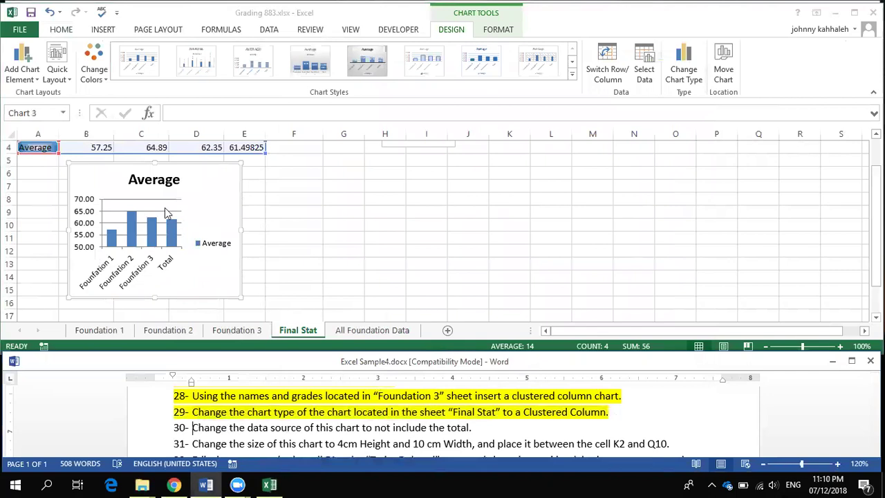
In Excel, shrink the Average chart's source data to B4:D4 so that it excludes the Total, as instruction 30 asks
{"action": "scroll", "coordinate": [241, 233], "scroll_direction": "up", "scroll_amount": 1}
{"action": "scroll", "coordinate": [279, 228], "scroll_direction": "up", "scroll_amount": 1}
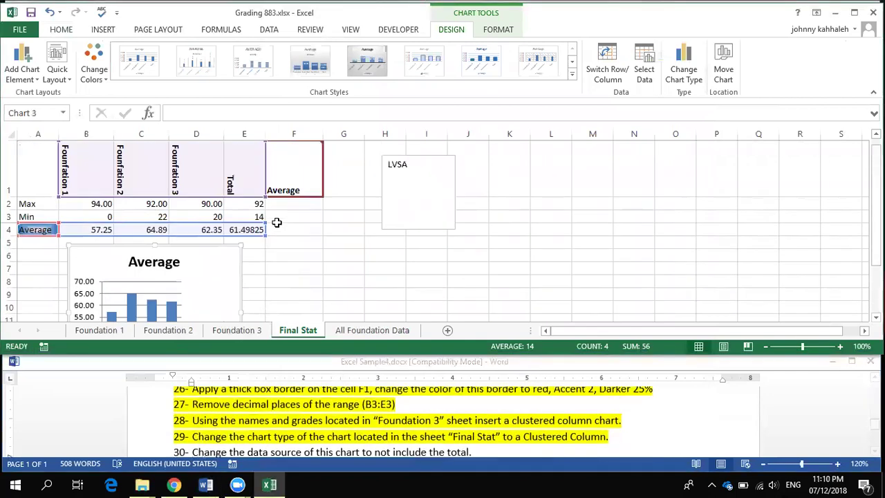
{"action": "scroll", "coordinate": [277, 222], "scroll_direction": "down", "scroll_amount": 1}
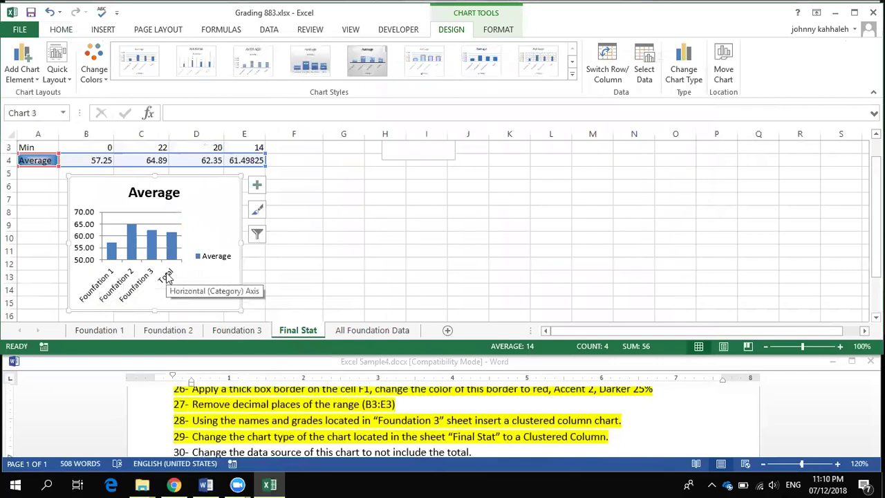
{"action": "left_click", "coordinate": [330, 361]}
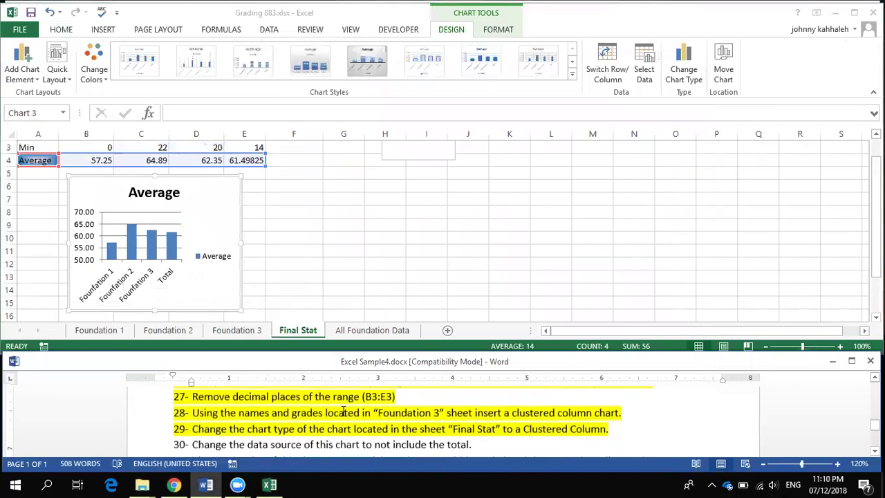
{"action": "left_click", "coordinate": [280, 217]}
{"action": "left_click_drag", "start_coordinate": [260, 164], "coordinate": [224, 166]}
{"action": "left_click", "coordinate": [322, 225]}
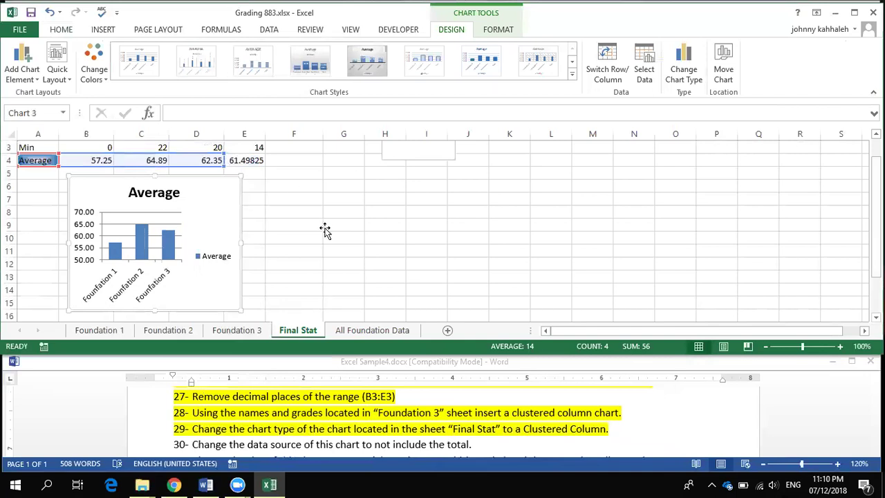
Extend the Average chart's source range to E4 to include the Total, and reduce it to B4:D4 again
{"action": "left_click", "coordinate": [230, 228]}
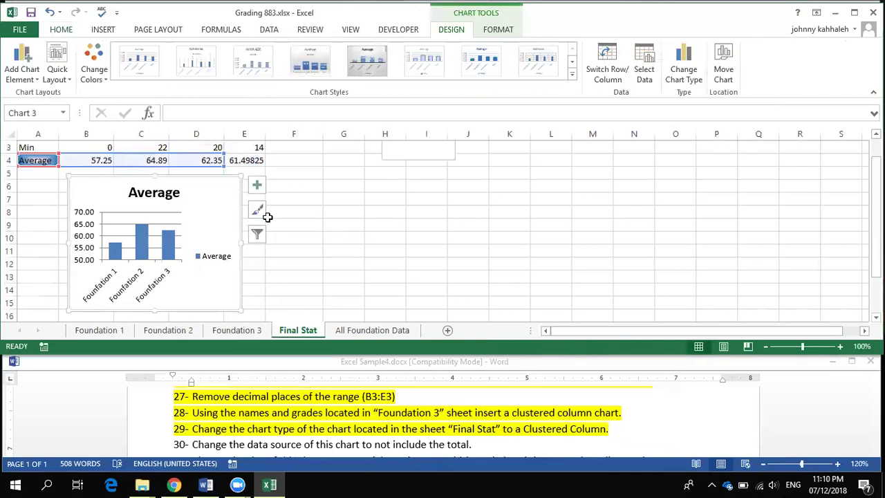
{"action": "left_click_drag", "start_coordinate": [244, 163], "coordinate": [252, 174]}
{"action": "left_click", "coordinate": [306, 188]}
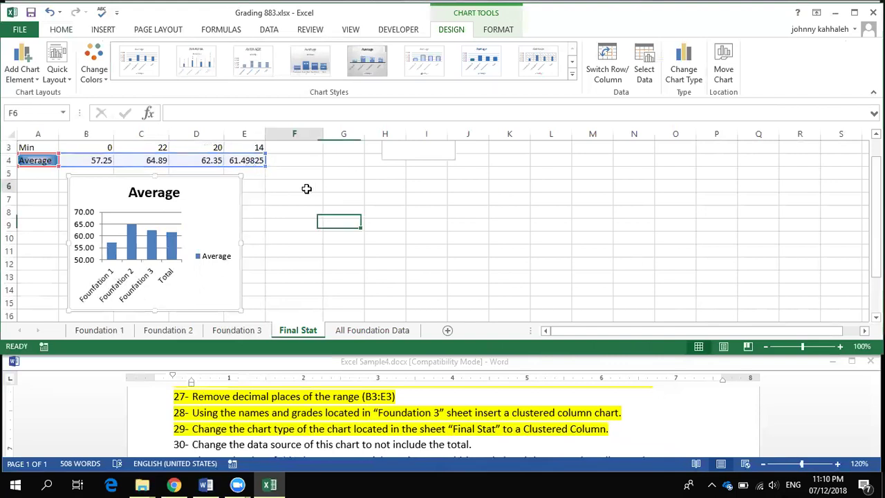
{"action": "left_click", "coordinate": [222, 208]}
{"action": "left_click_drag", "start_coordinate": [240, 163], "coordinate": [224, 166]}
{"action": "left_click", "coordinate": [320, 186]}
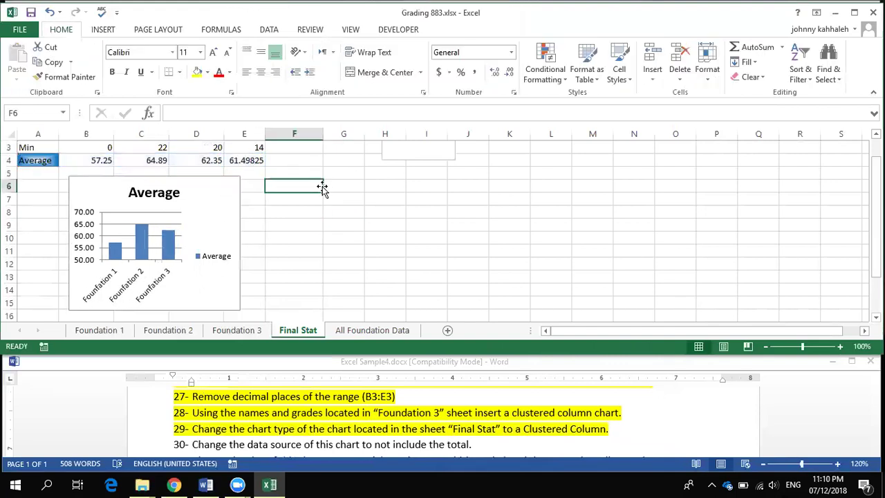
In Word, highlight instruction 30 about excluding the total from the chart's data source in yellow
{"action": "left_click", "coordinate": [420, 403]}
{"action": "scroll", "coordinate": [415, 405], "scroll_direction": "down", "scroll_amount": 1}
{"action": "triple_click", "coordinate": [408, 416]}
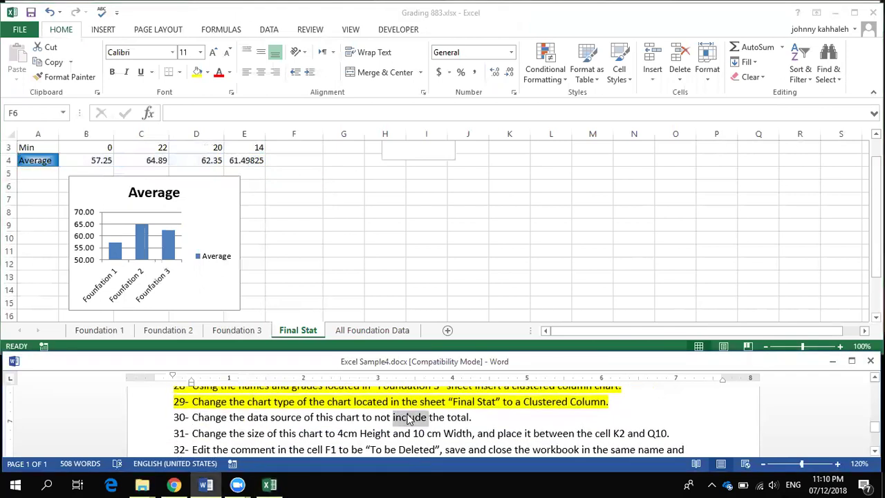
{"action": "left_click", "coordinate": [457, 393]}
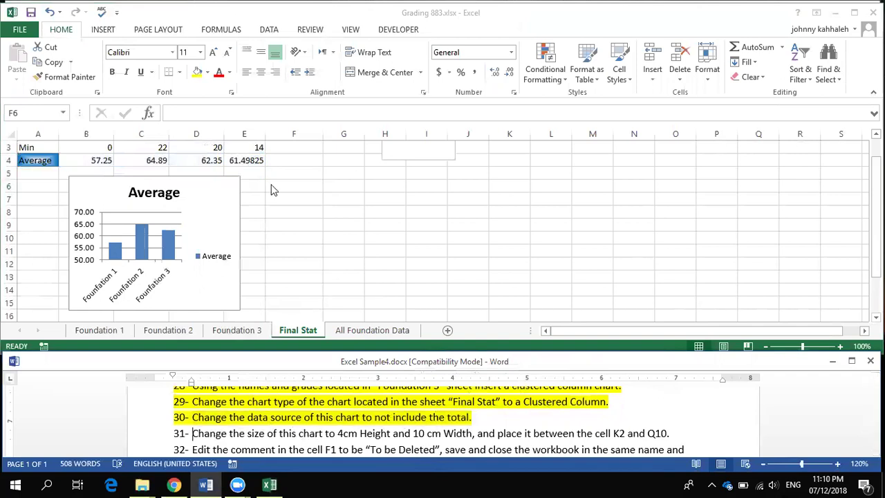
In Excel, set the Average chart's height to 4 cm and its width to 10 cm, as instruction 31 asks
{"action": "left_click", "coordinate": [232, 187]}
{"action": "left_click", "coordinate": [232, 186]}
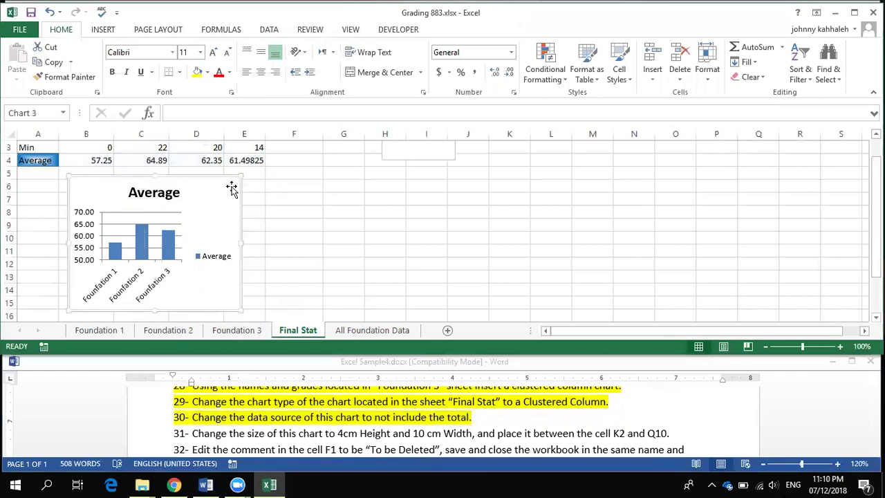
{"action": "left_click", "coordinate": [491, 31]}
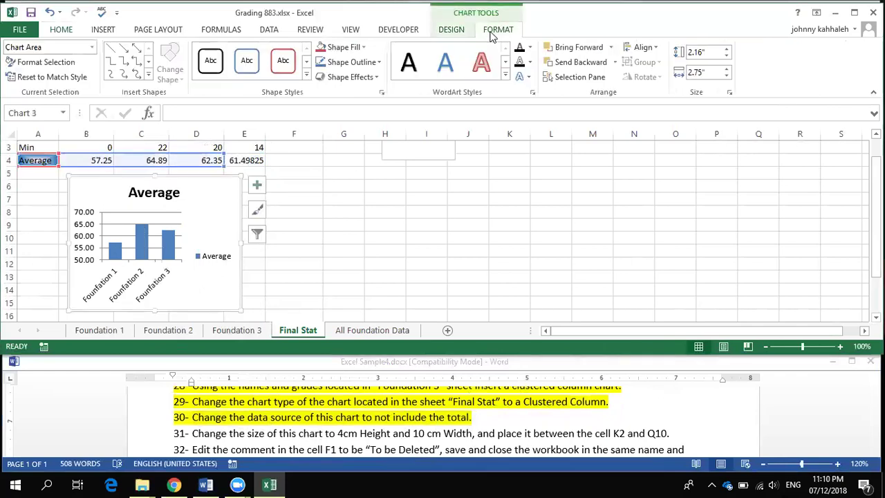
{"action": "left_click", "coordinate": [705, 52]}
{"action": "type", "text": "4cm"}
{"action": "key", "text": "Return"}
{"action": "left_click", "coordinate": [707, 70]}
{"action": "type", "text": "10cm"}
{"action": "key", "text": "Return"}
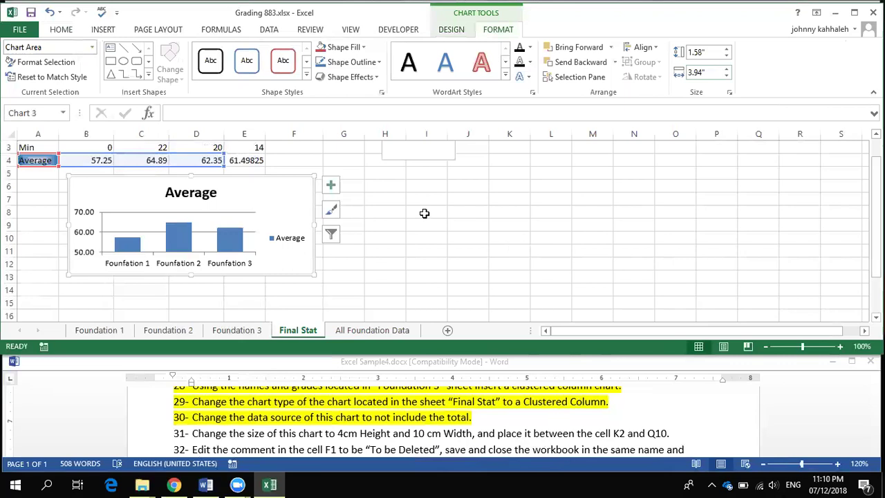
Move the Average chart on the Final Stat sheet to the area around cells K2 to Q10
{"action": "left_click_drag", "start_coordinate": [300, 191], "coordinate": [712, 173]}
{"action": "scroll", "coordinate": [781, 200], "scroll_direction": "up", "scroll_amount": 1}
{"action": "left_click_drag", "start_coordinate": [705, 236], "coordinate": [724, 205]}
{"action": "left_click", "coordinate": [767, 293]}
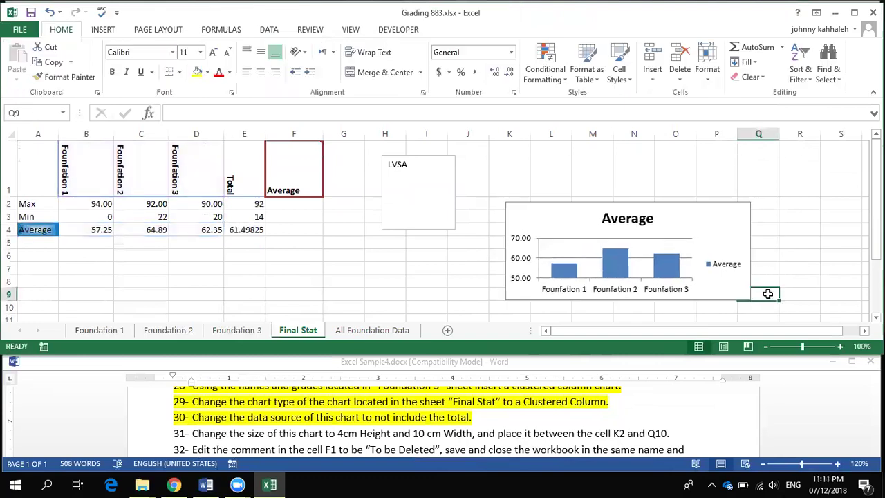
{"action": "left_click", "coordinate": [695, 210]}
{"action": "left_click_drag", "start_coordinate": [695, 210], "coordinate": [695, 214]}
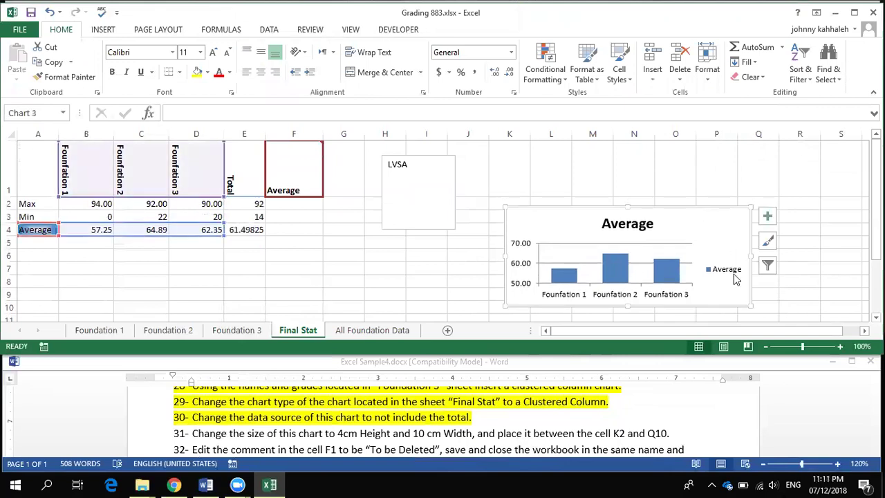
{"action": "left_click", "coordinate": [760, 295]}
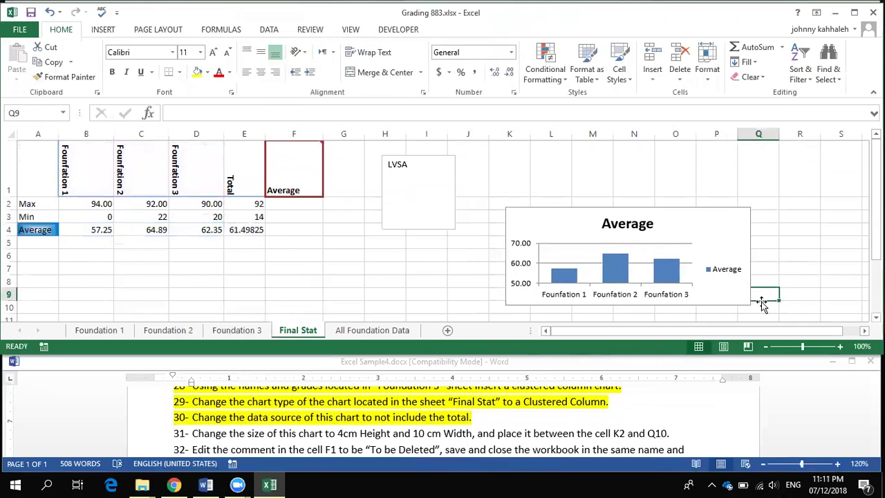
{"action": "left_click", "coordinate": [699, 219]}
{"action": "left_click_drag", "start_coordinate": [699, 217], "coordinate": [697, 227]}
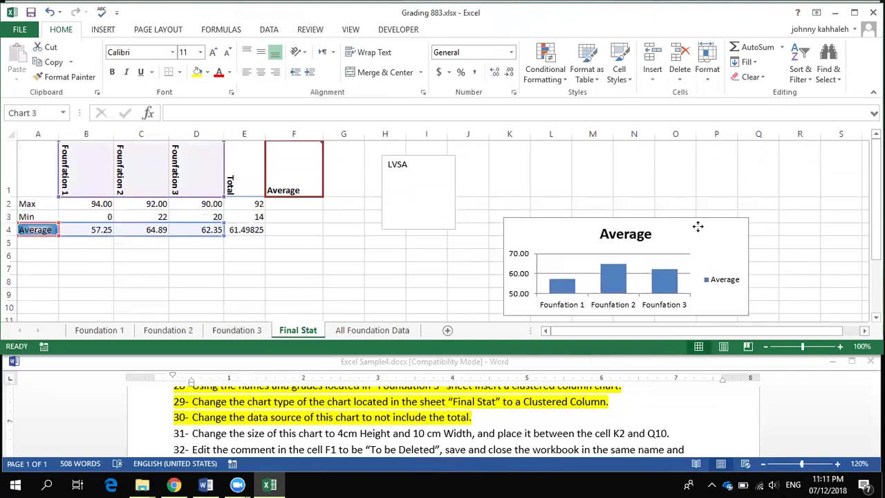
{"action": "left_click_drag", "start_coordinate": [697, 227], "coordinate": [693, 227]}
Re-enter the Average chart's size as 4 cm high and 10 cm wide
{"action": "left_click", "coordinate": [497, 29]}
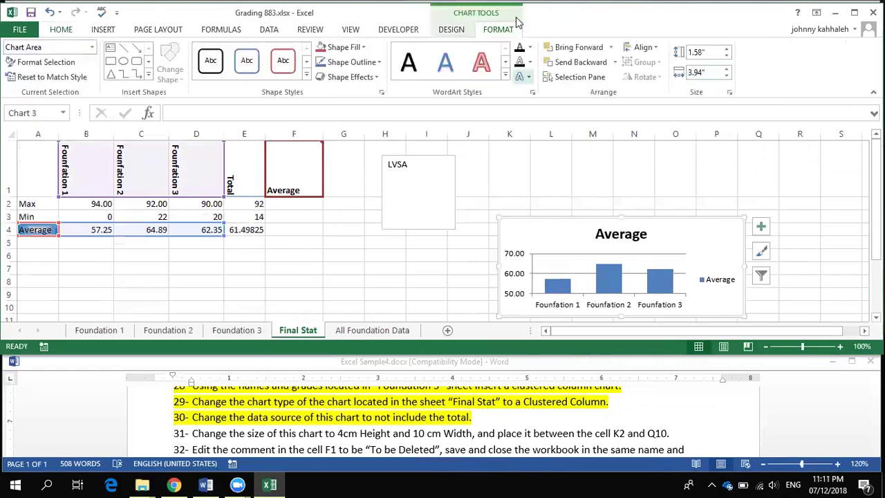
{"action": "left_click", "coordinate": [706, 52]}
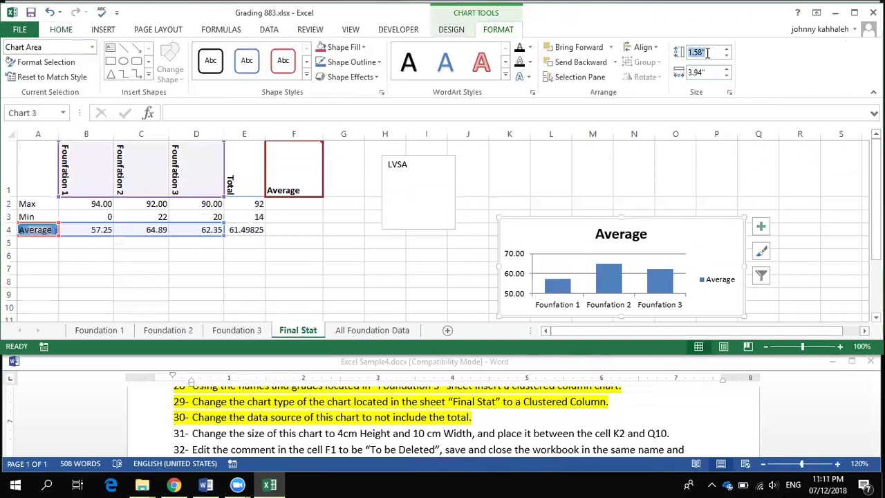
{"action": "type", "text": "4cm"}
{"action": "key", "text": "Return"}
{"action": "left_click", "coordinate": [707, 68]}
{"action": "type", "text": "10cm"}
{"action": "key", "text": "Return"}
Nudge the Average chart upward to sit between K2 and Q10, and check its placement against those two cells
{"action": "left_click_drag", "start_coordinate": [654, 228], "coordinate": [650, 210]}
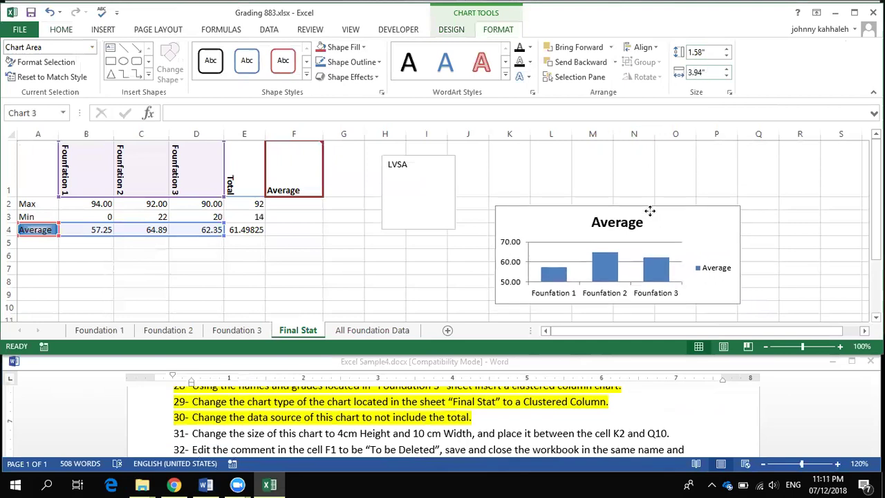
{"action": "left_click", "coordinate": [756, 306]}
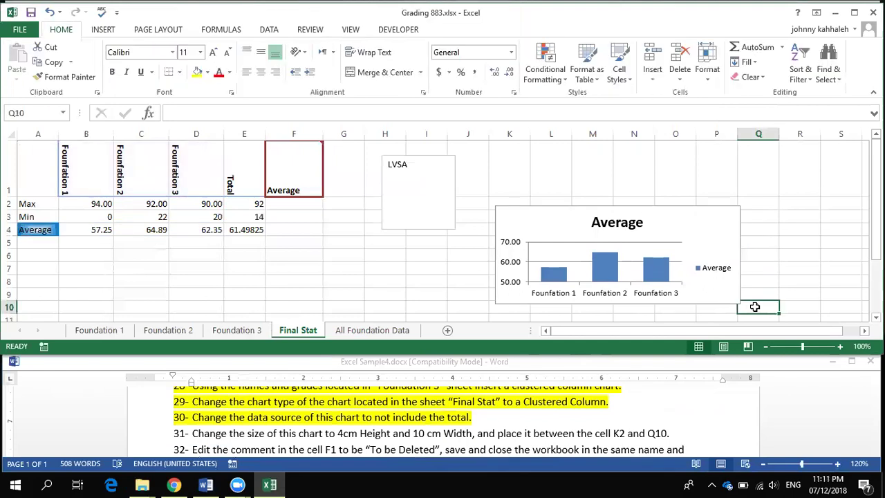
{"action": "left_click", "coordinate": [519, 200]}
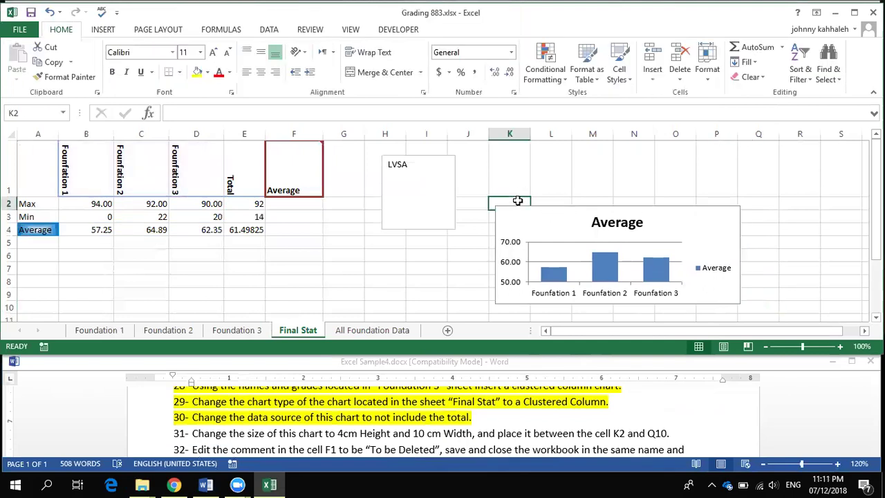
{"action": "left_click", "coordinate": [751, 302]}
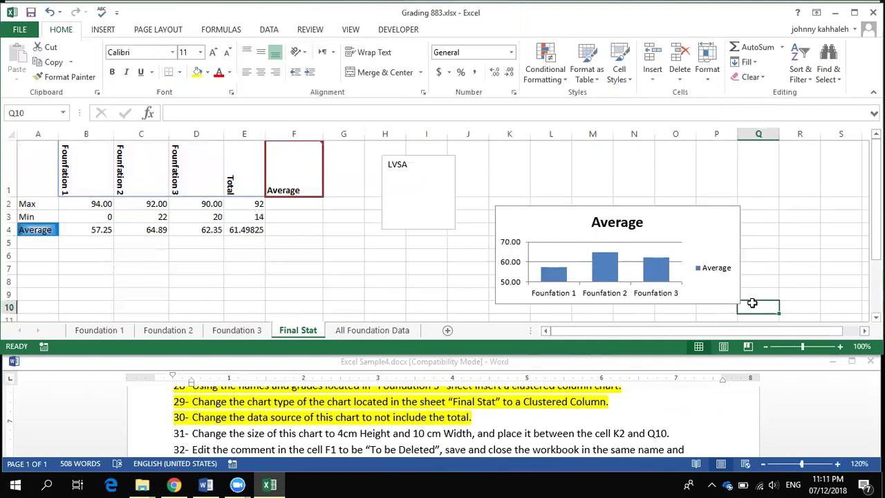
In Word, highlight instruction 31 about the chart's size and placement in yellow
{"action": "triple_click", "coordinate": [462, 436]}
{"action": "left_click", "coordinate": [512, 410]}
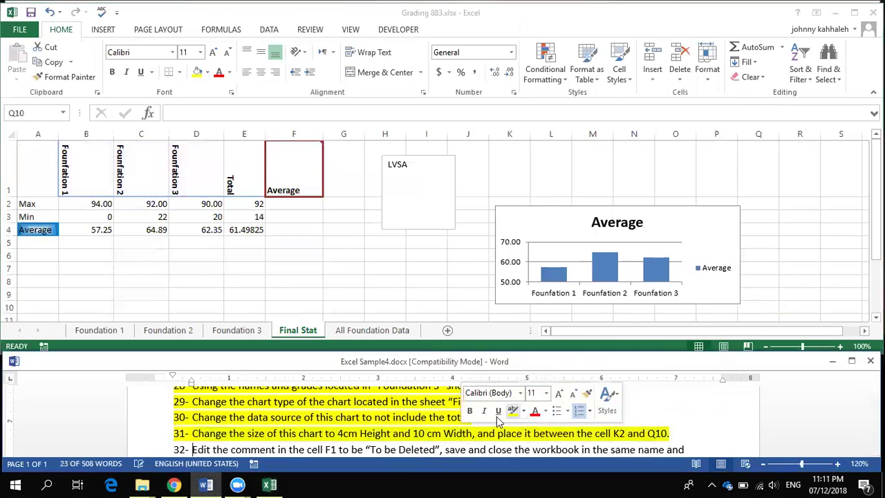
{"action": "left_click", "coordinate": [396, 432]}
In Excel, replace the whole text of the comment on cell F1 with "To be Deleted", as instruction 32 asks
{"action": "scroll", "coordinate": [359, 437], "scroll_direction": "down", "scroll_amount": 1}
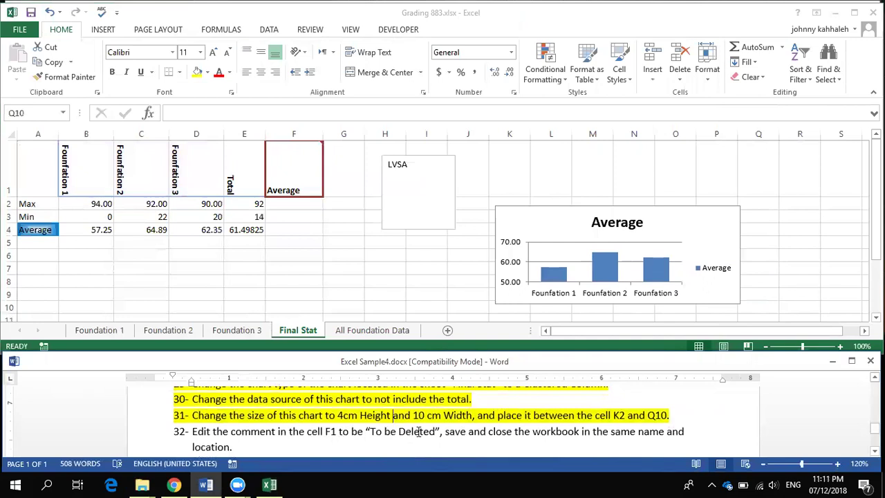
{"action": "key", "text": "alt+Tab"}
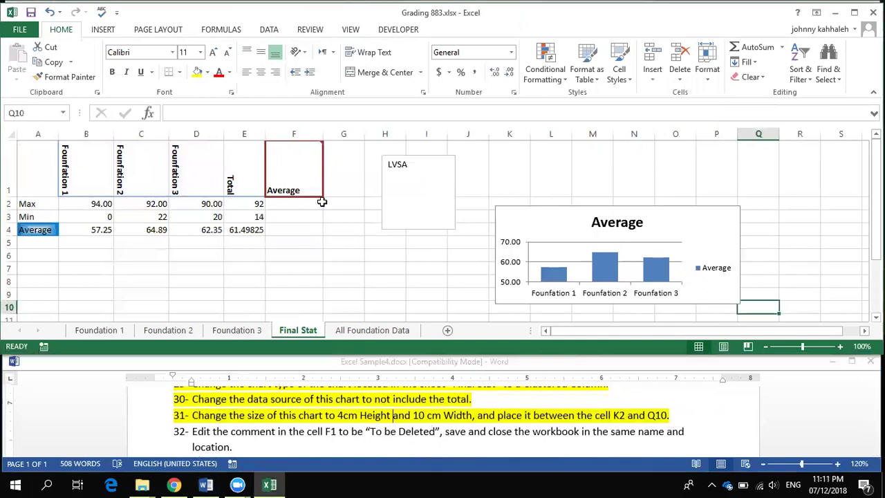
{"action": "mouse_move", "coordinate": [322, 148]}
{"action": "left_click", "coordinate": [294, 164]}
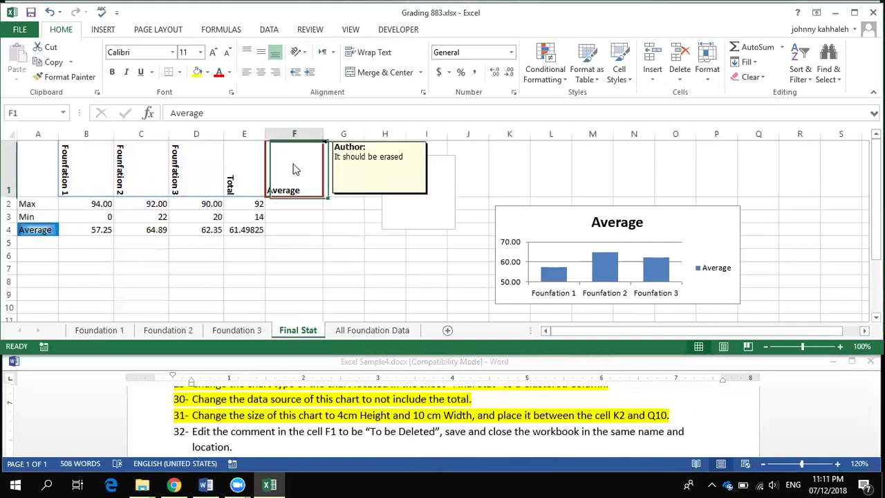
{"action": "right_click", "coordinate": [296, 164]}
{"action": "left_click", "coordinate": [354, 350]}
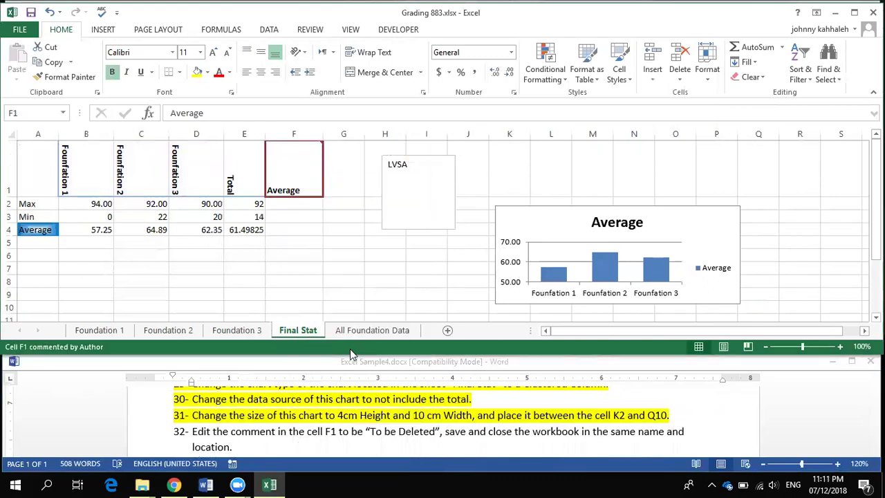
{"action": "key", "text": "ctrl+a"}
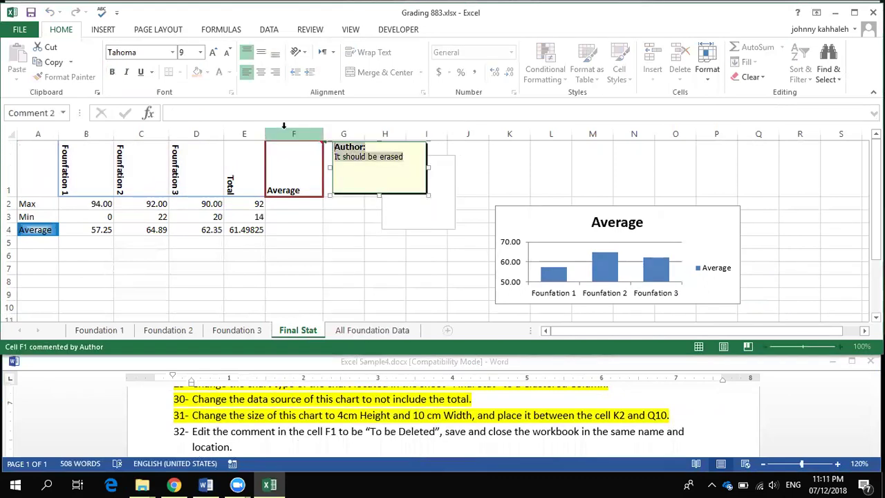
{"action": "type", "text": "To be deleted"}
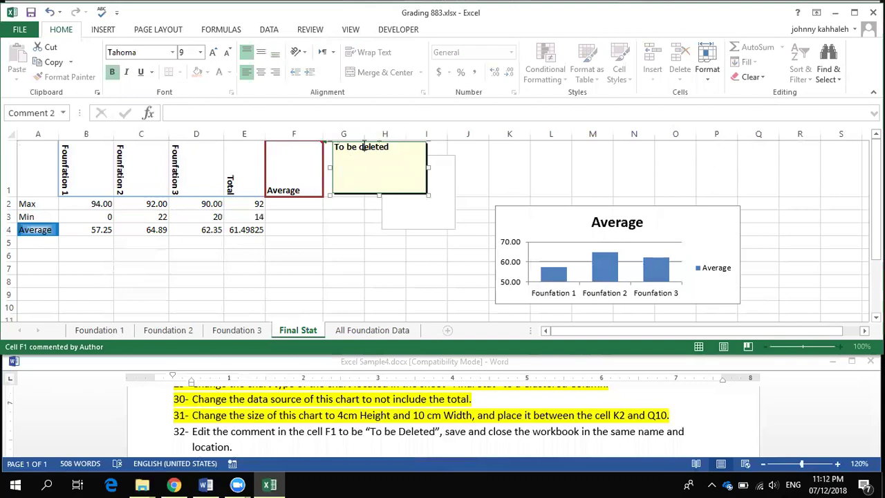
{"action": "double_click", "coordinate": [363, 147]}
{"action": "type", "text": "Deleted"}
{"action": "left_click", "coordinate": [369, 226]}
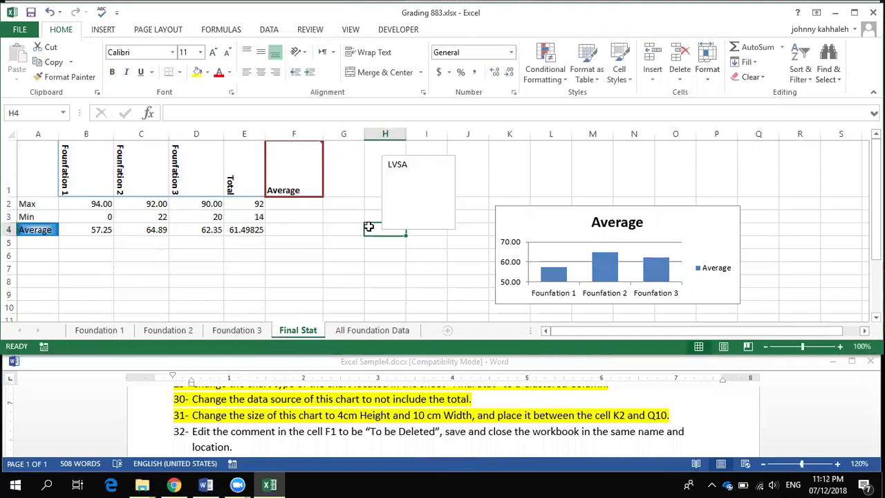
{"action": "mouse_move", "coordinate": [306, 164]}
In Word, highlight instruction 32 about the F1 comment in yellow, look back over the earlier instructions, and return to Excel
{"action": "triple_click", "coordinate": [298, 434]}
{"action": "left_click", "coordinate": [265, 416]}
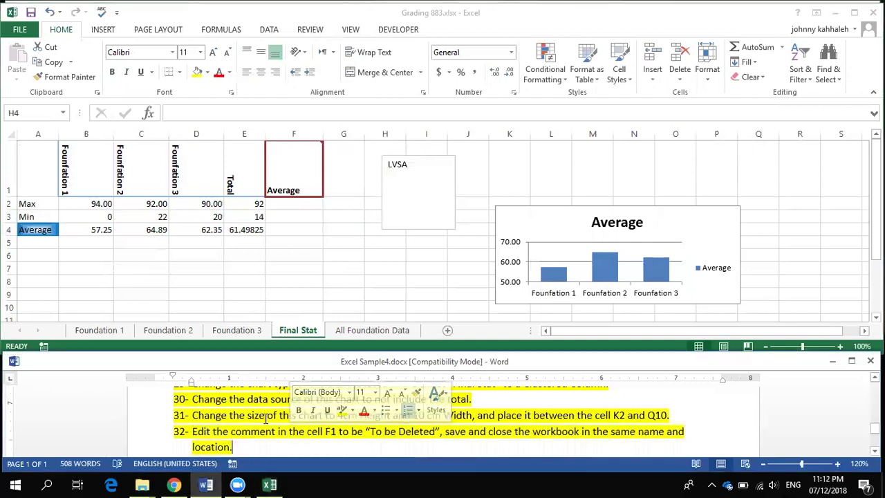
{"action": "scroll", "coordinate": [264, 417], "scroll_direction": "down", "scroll_amount": 2}
{"action": "scroll", "coordinate": [264, 418], "scroll_direction": "up", "scroll_amount": 1}
{"action": "scroll", "coordinate": [264, 418], "scroll_direction": "up", "scroll_amount": 3}
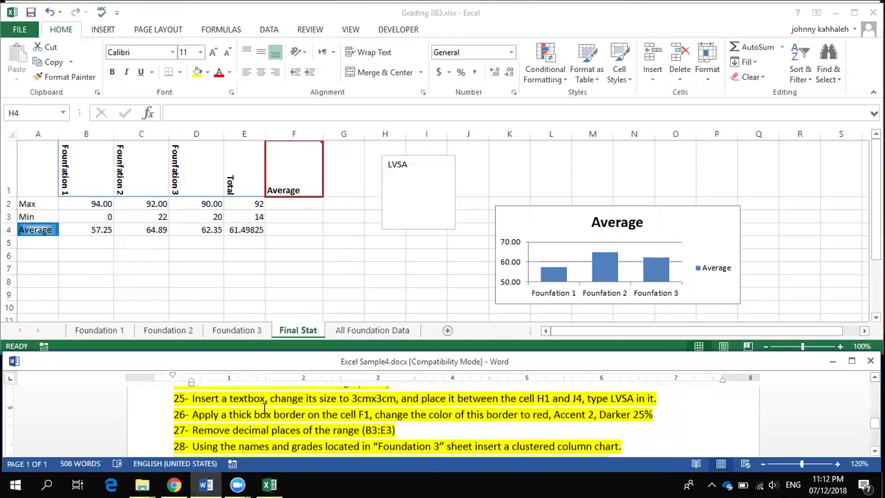
{"action": "left_click", "coordinate": [263, 284]}
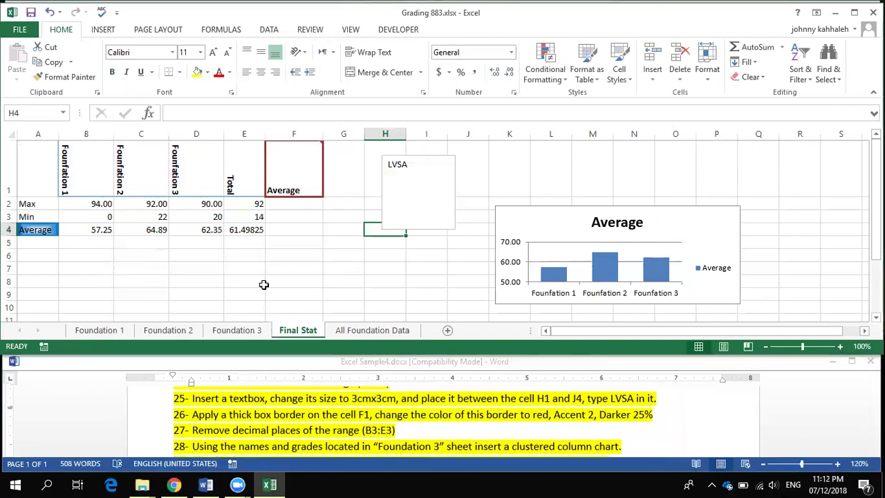